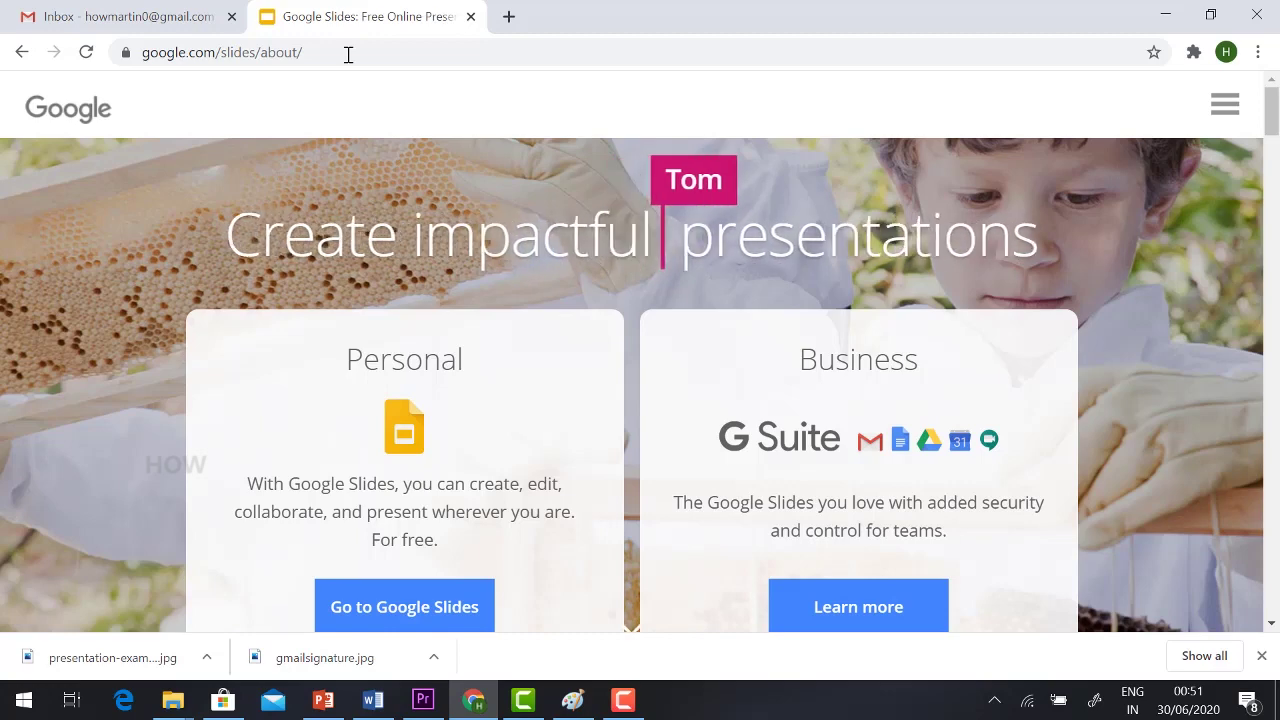
Scroll the Google Slides product page, then switch over to the Gmail inbox tab
{"action": "scroll", "coordinate": [774, 243], "scroll_direction": "down", "scroll_amount": 5}
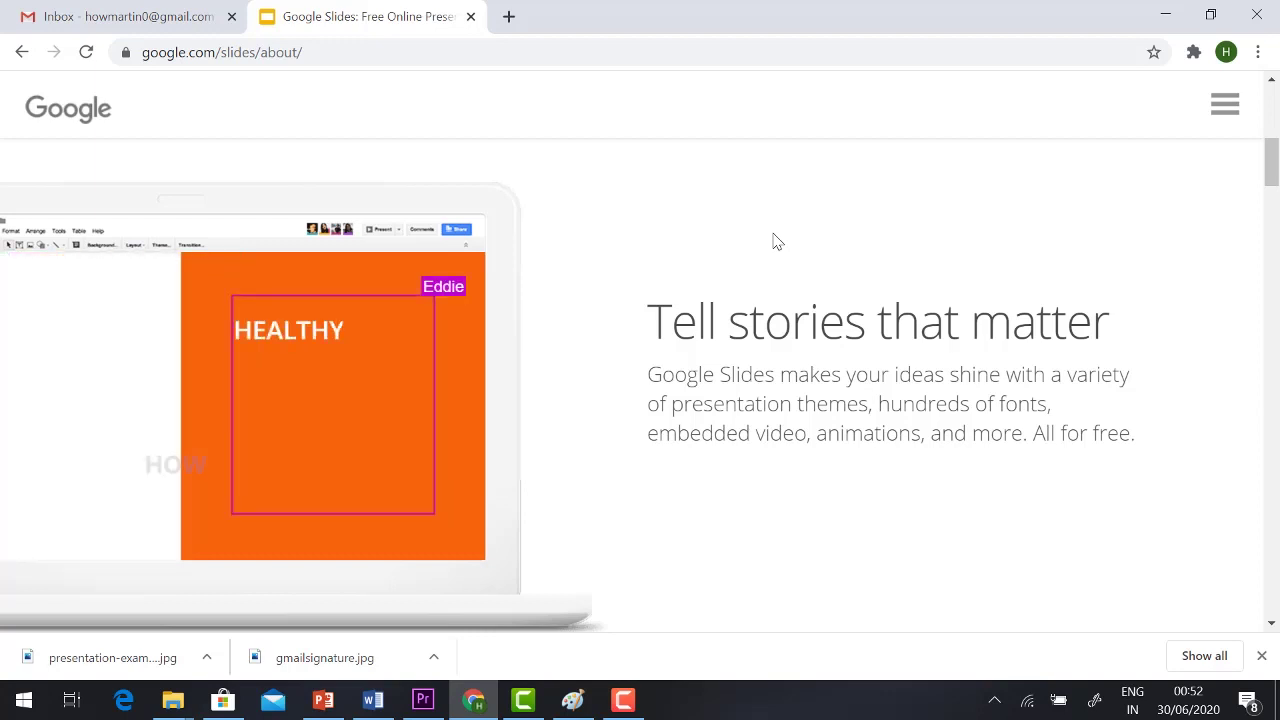
{"action": "key", "text": "ctrl+shift+Tab"}
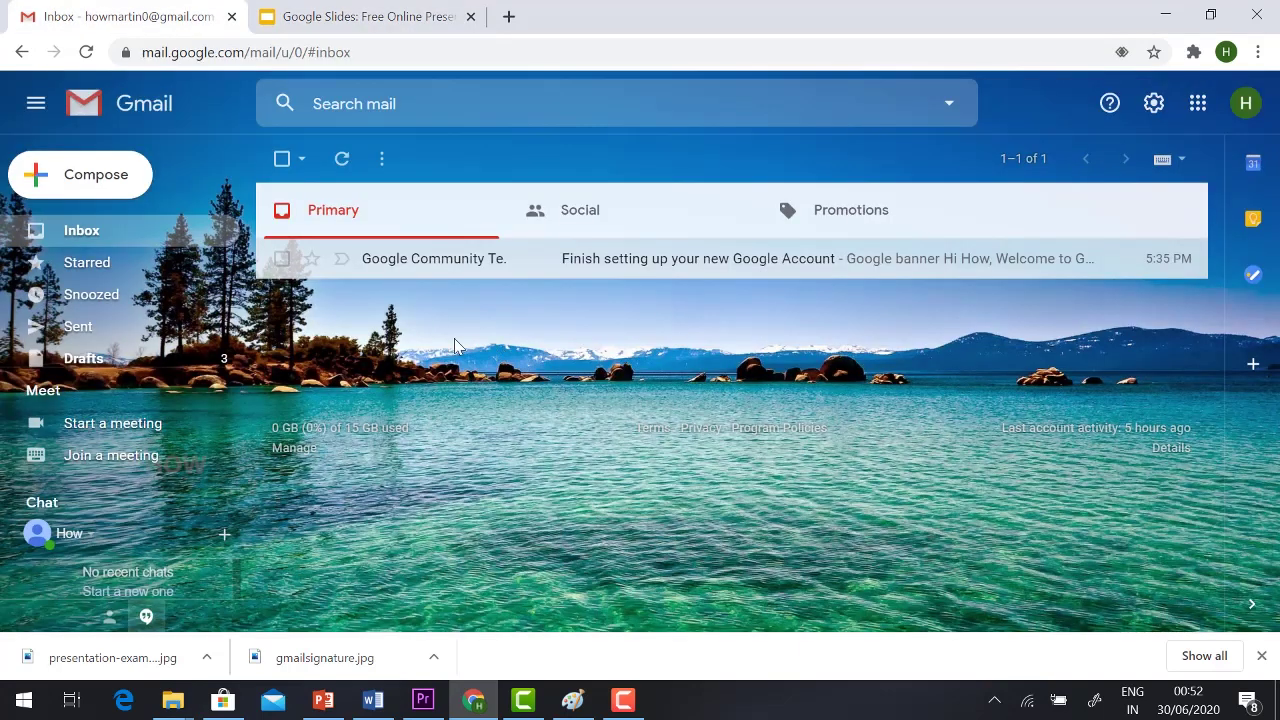
Launch Google Slides from the Google apps grid and create a blank presentation
{"action": "left_click", "coordinate": [1197, 106]}
{"action": "scroll", "coordinate": [1075, 340], "scroll_direction": "down", "scroll_amount": 2}
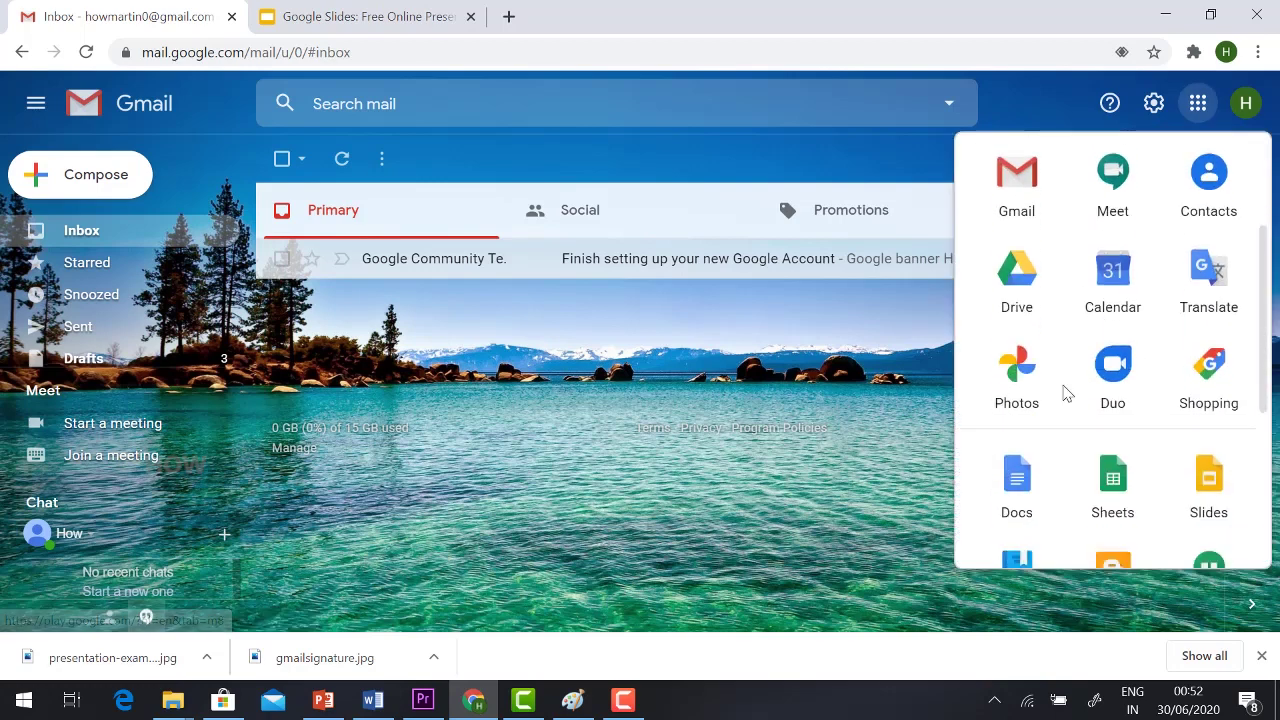
{"action": "scroll", "coordinate": [1066, 392], "scroll_direction": "down", "scroll_amount": 2}
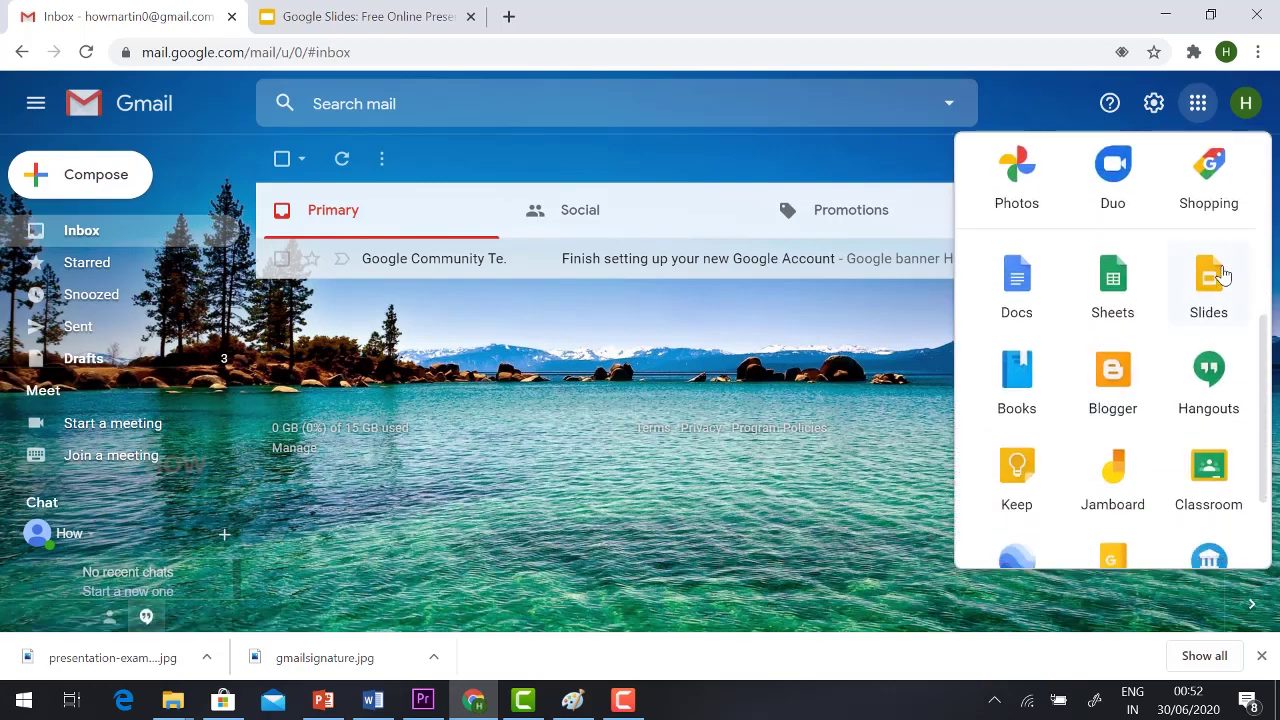
{"action": "left_click", "coordinate": [1209, 285]}
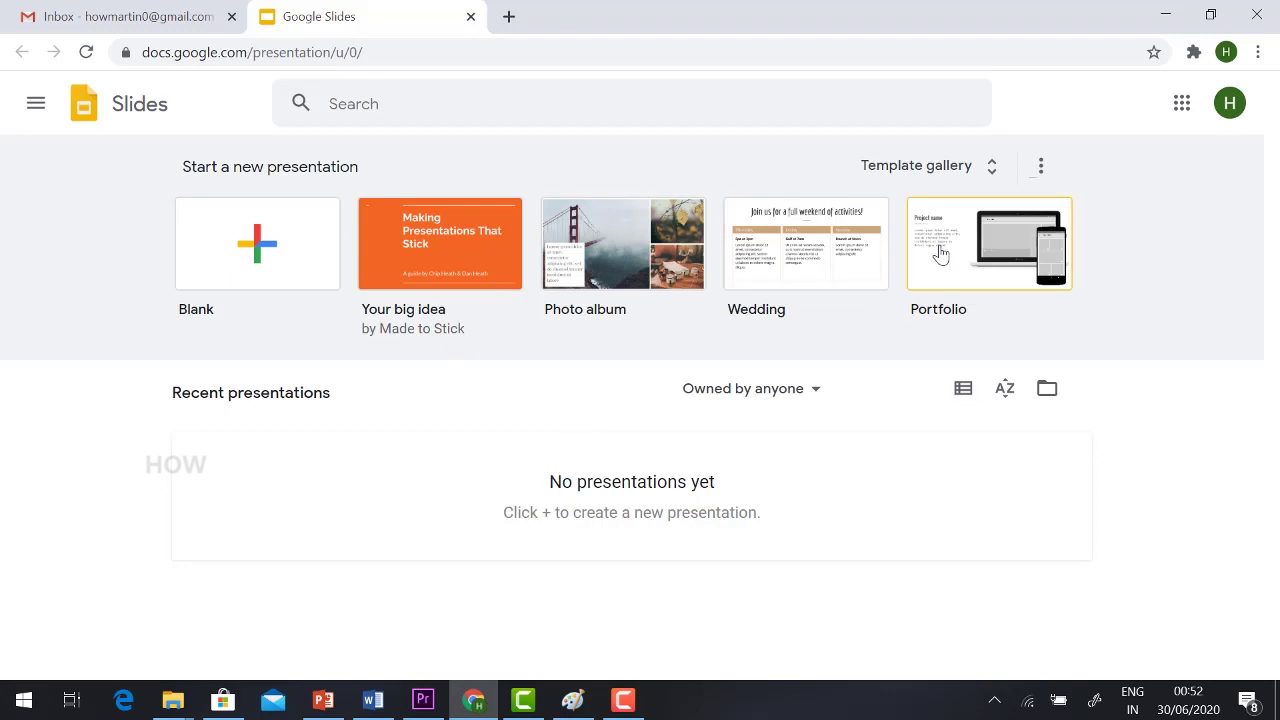
{"action": "left_click", "coordinate": [258, 228]}
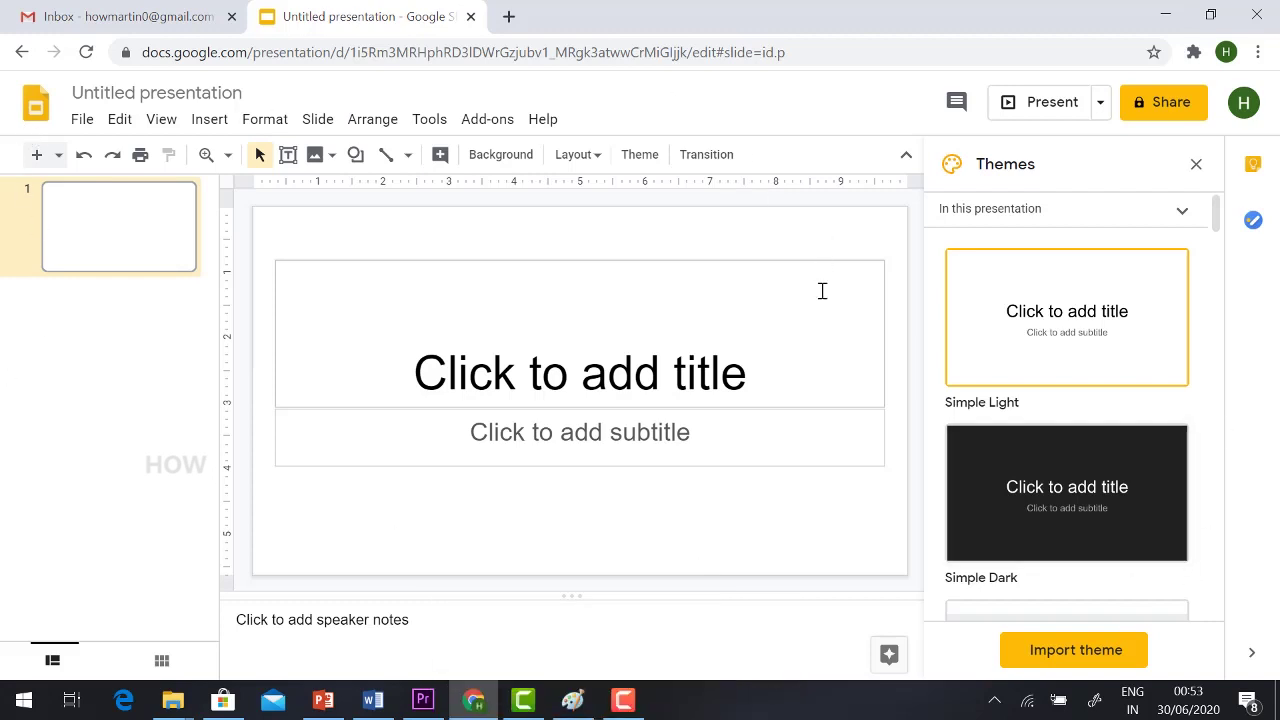
Apply the Pop theme to the presentation
{"action": "scroll", "coordinate": [1075, 475], "scroll_direction": "down", "scroll_amount": 2}
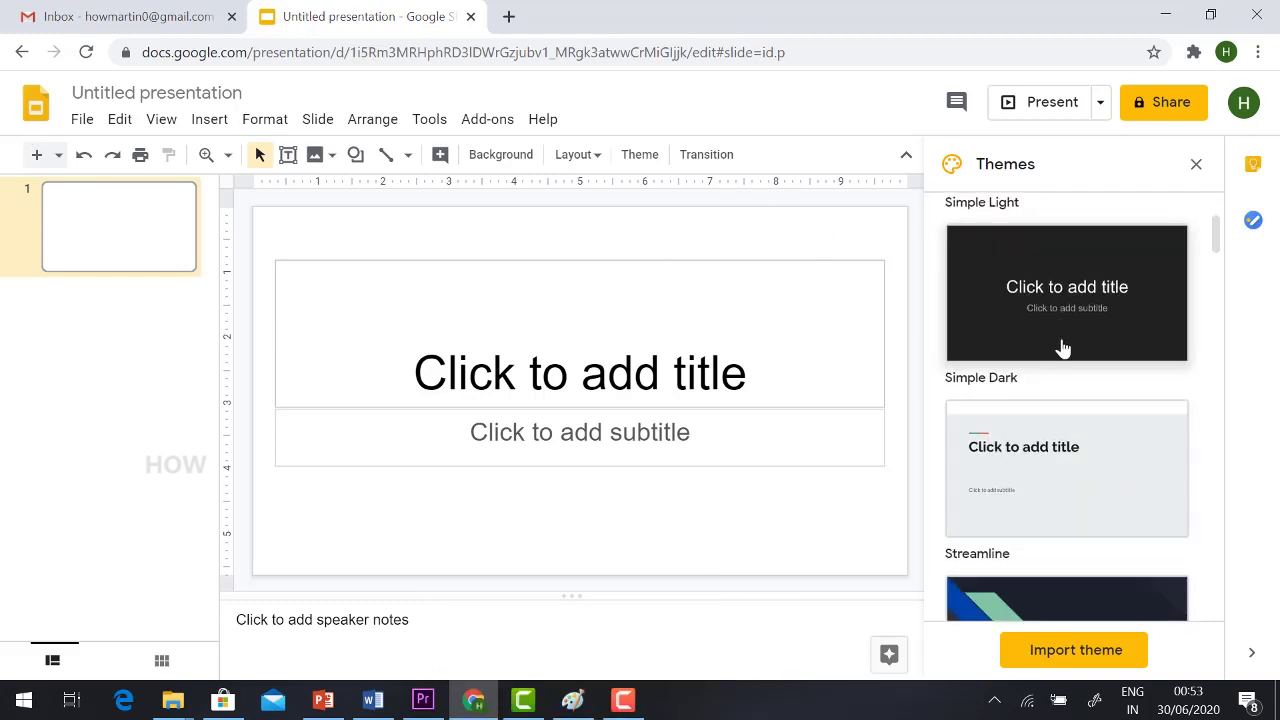
{"action": "scroll", "coordinate": [1063, 348], "scroll_direction": "up", "scroll_amount": 3}
{"action": "scroll", "coordinate": [1050, 370], "scroll_direction": "down", "scroll_amount": 1}
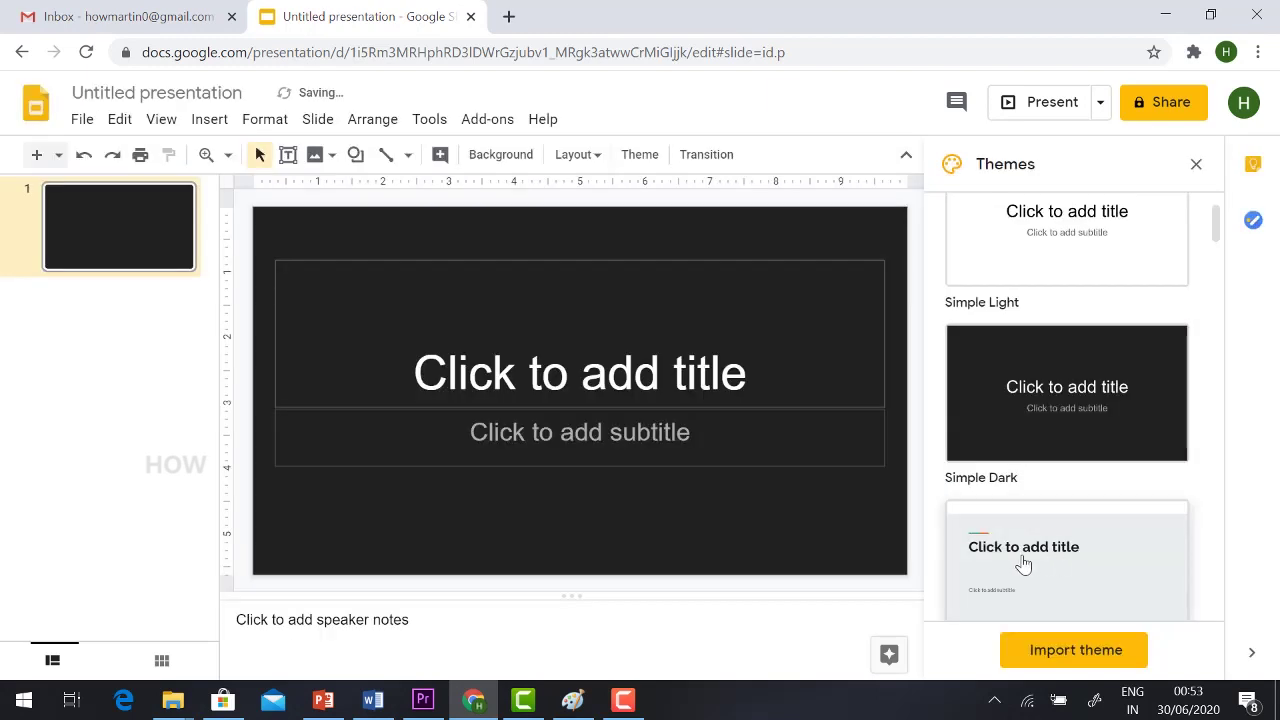
{"action": "scroll", "coordinate": [1035, 550], "scroll_direction": "down", "scroll_amount": 1}
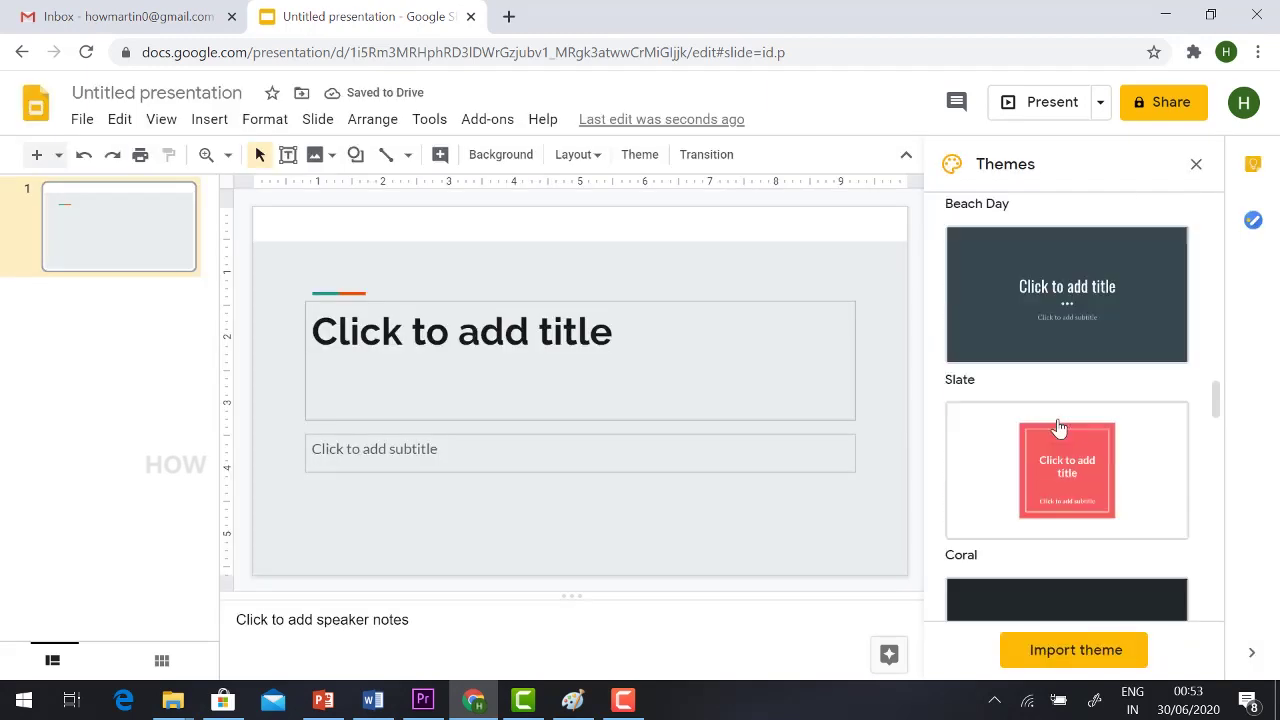
{"action": "scroll", "coordinate": [1060, 428], "scroll_direction": "down", "scroll_amount": 10}
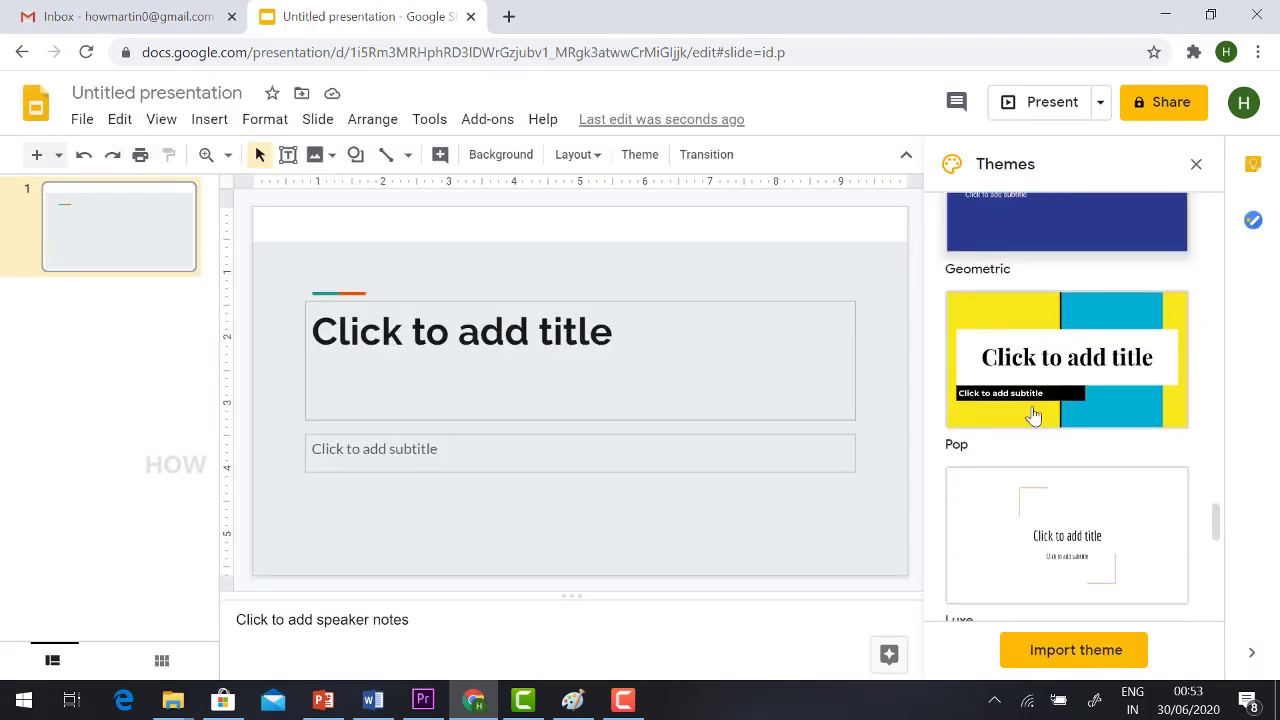
{"action": "left_click", "coordinate": [1030, 328]}
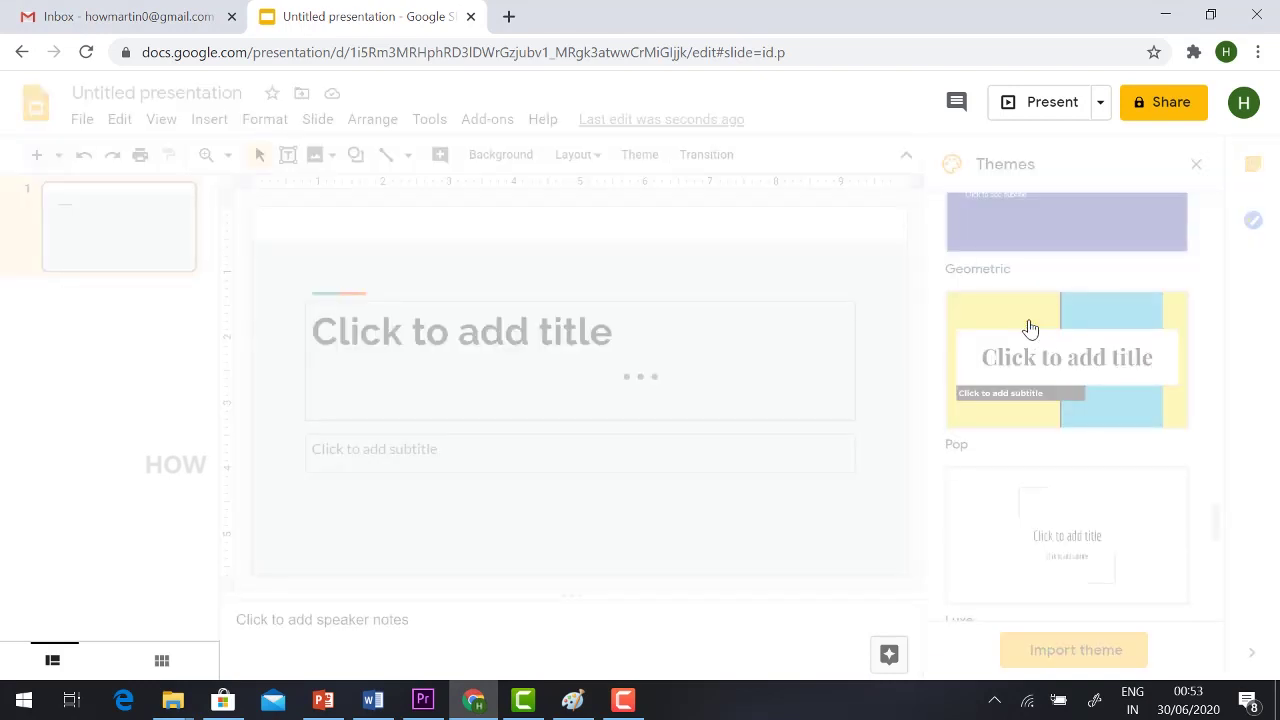
Title the slide 'Learn Google Technology' and enter the presenter's name as subtitle
{"action": "left_click", "coordinate": [597, 354]}
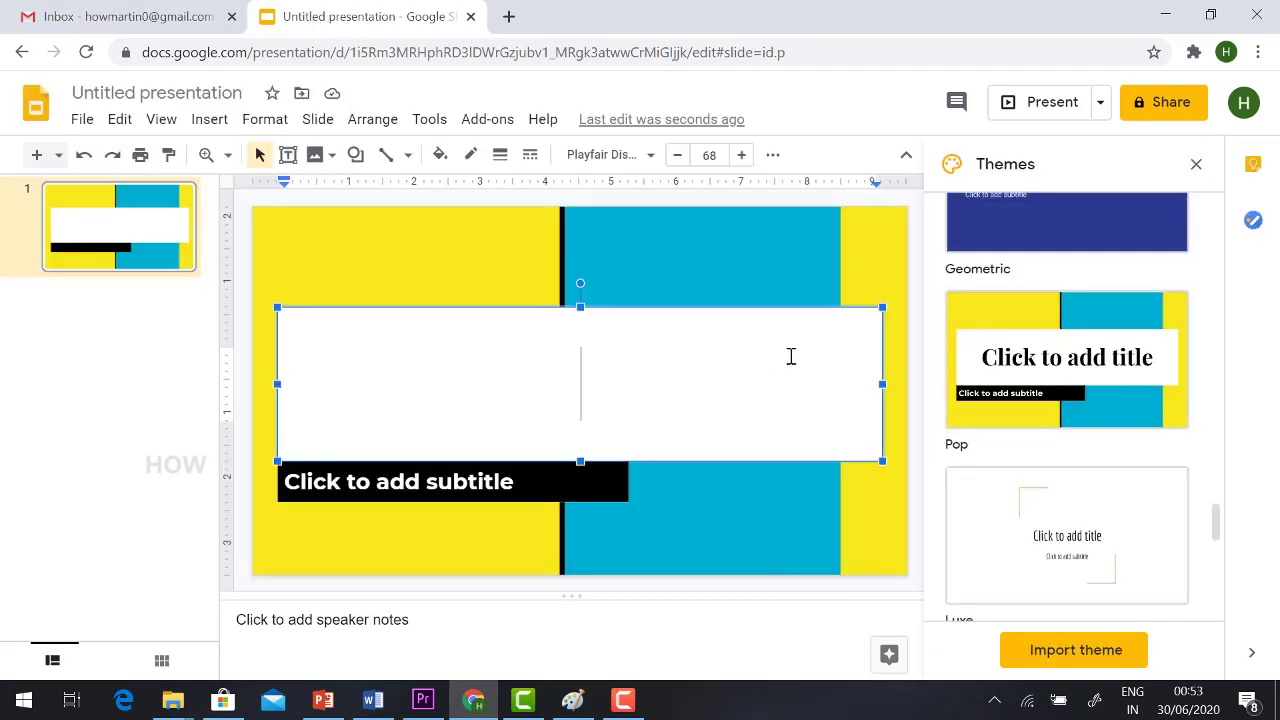
{"action": "type", "text": "Learn Google Technology"}
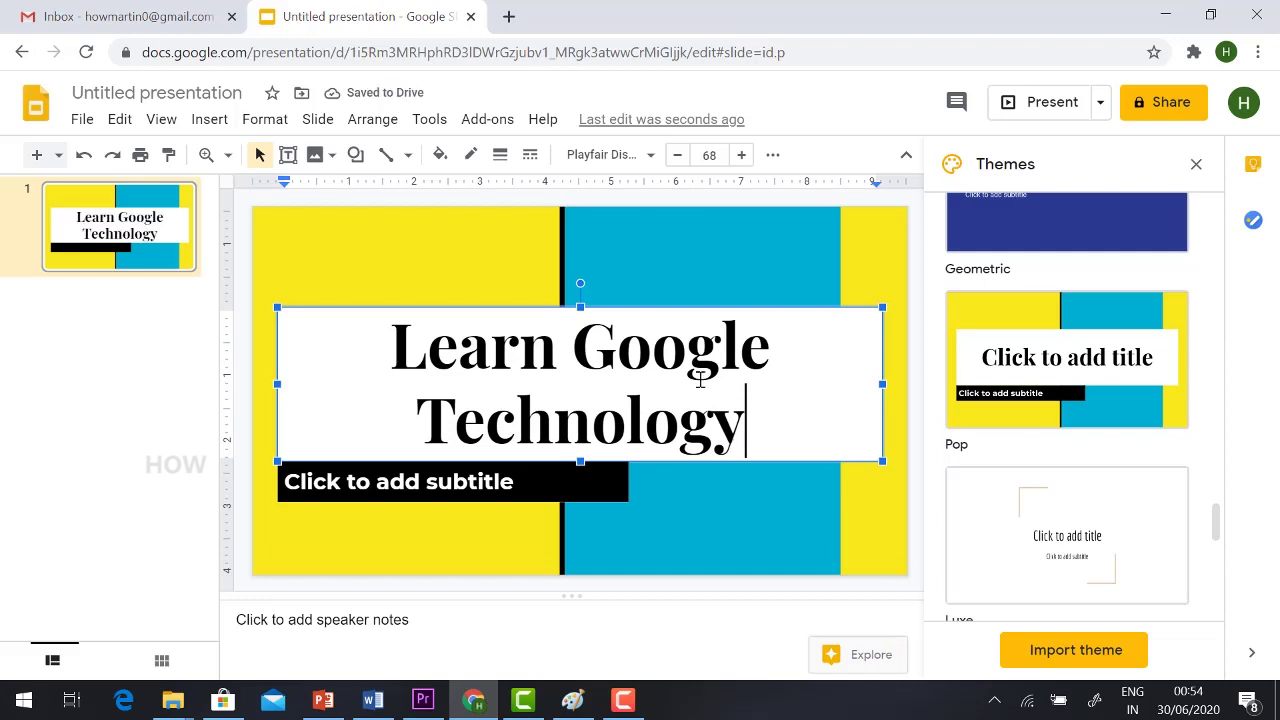
{"action": "left_click", "coordinate": [420, 482]}
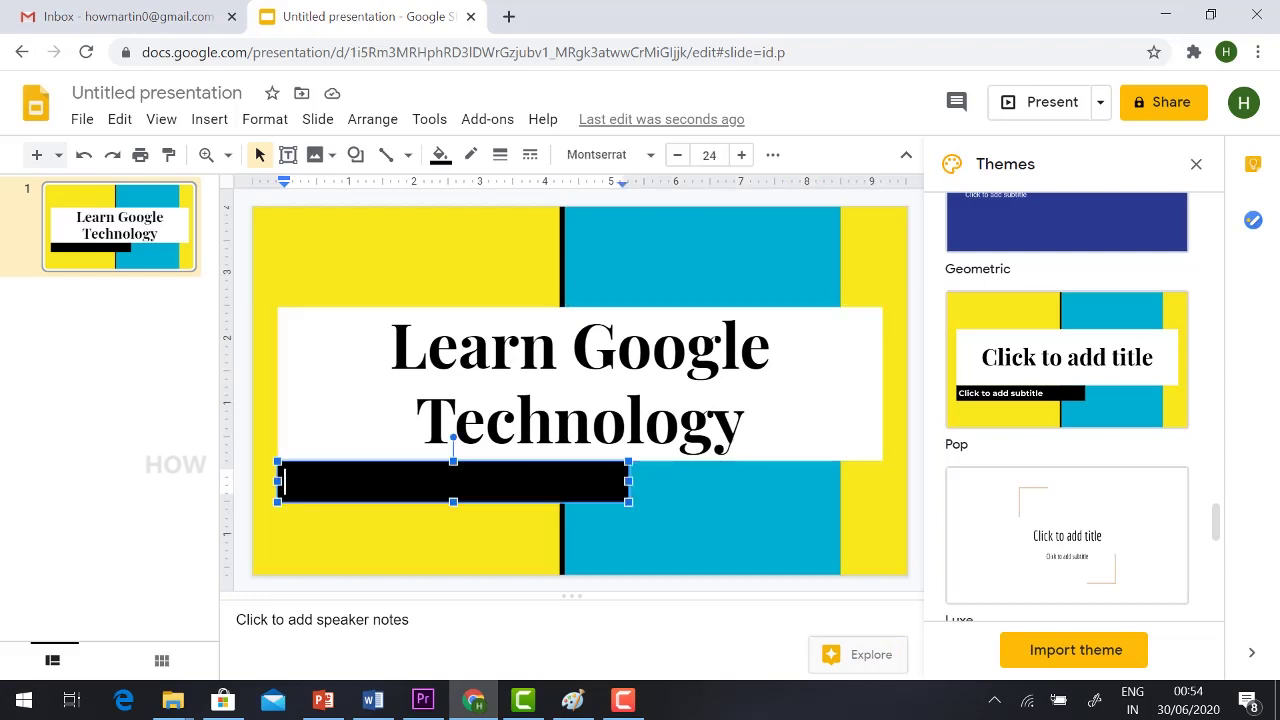
{"action": "type", "text": "Martin Joseph"}
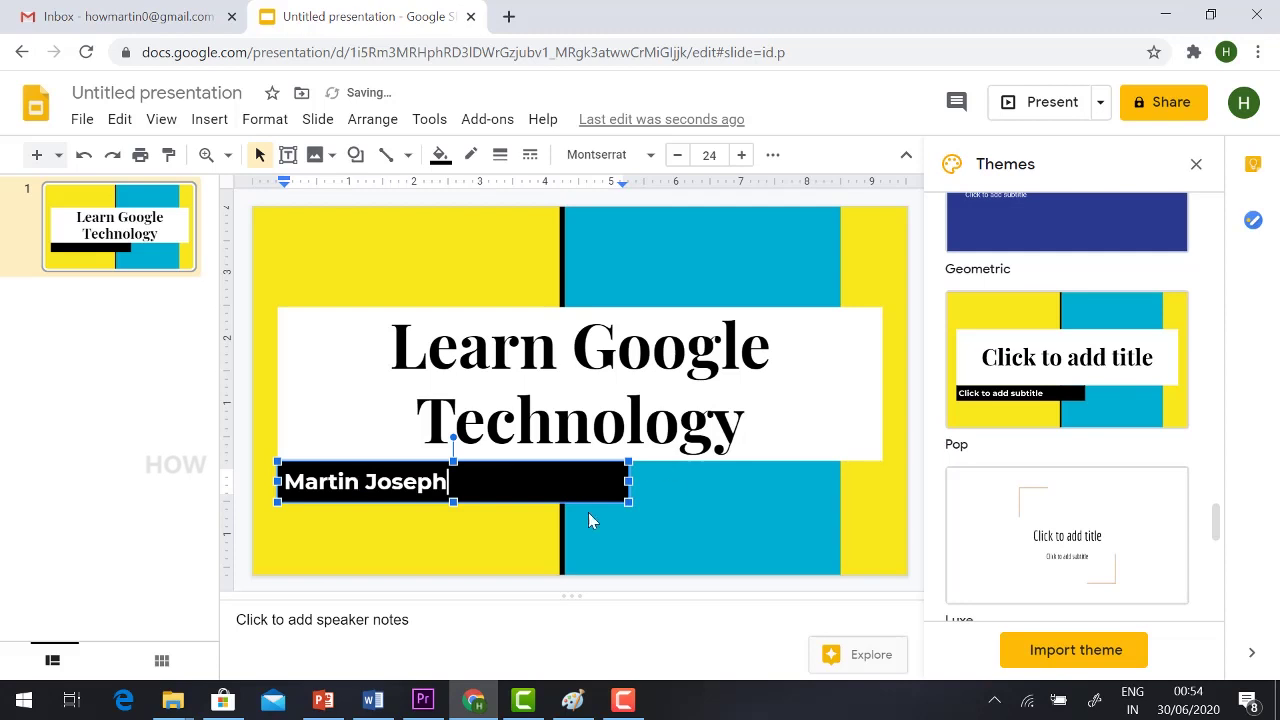
{"action": "left_click", "coordinate": [652, 266]}
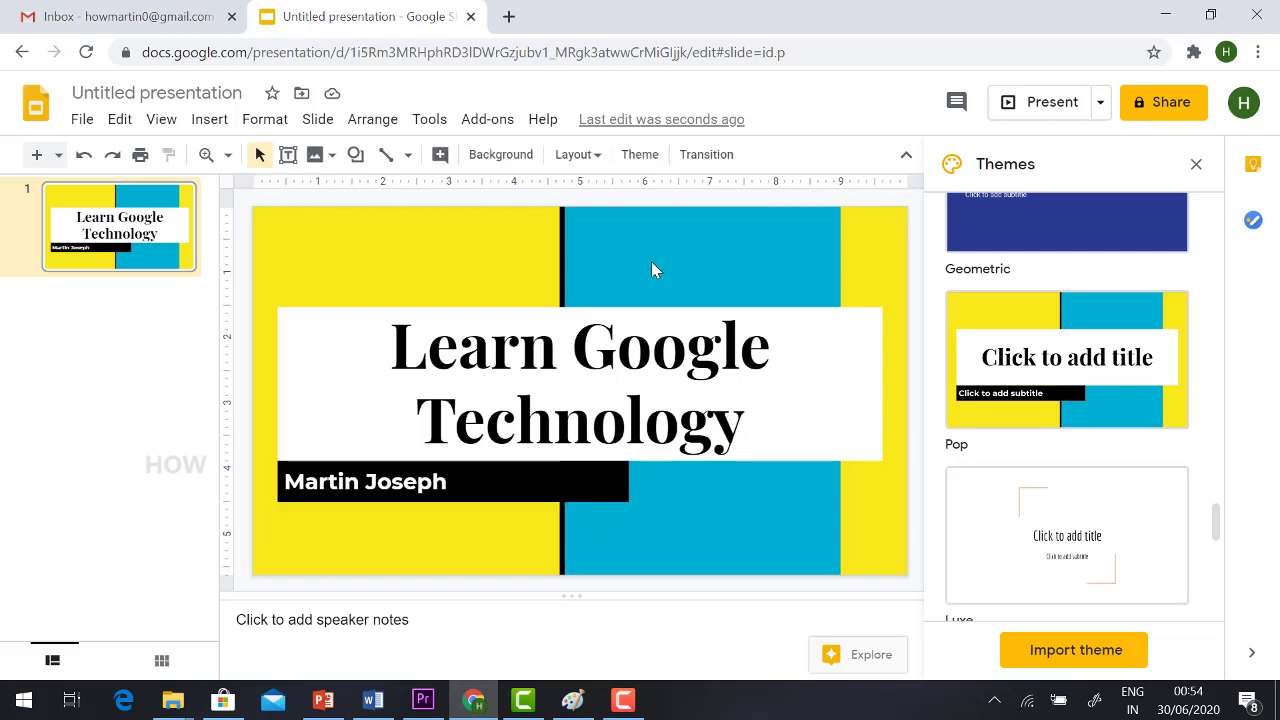
Preview the title slide full screen, then close the Themes panel
{"action": "left_click", "coordinate": [1024, 110]}
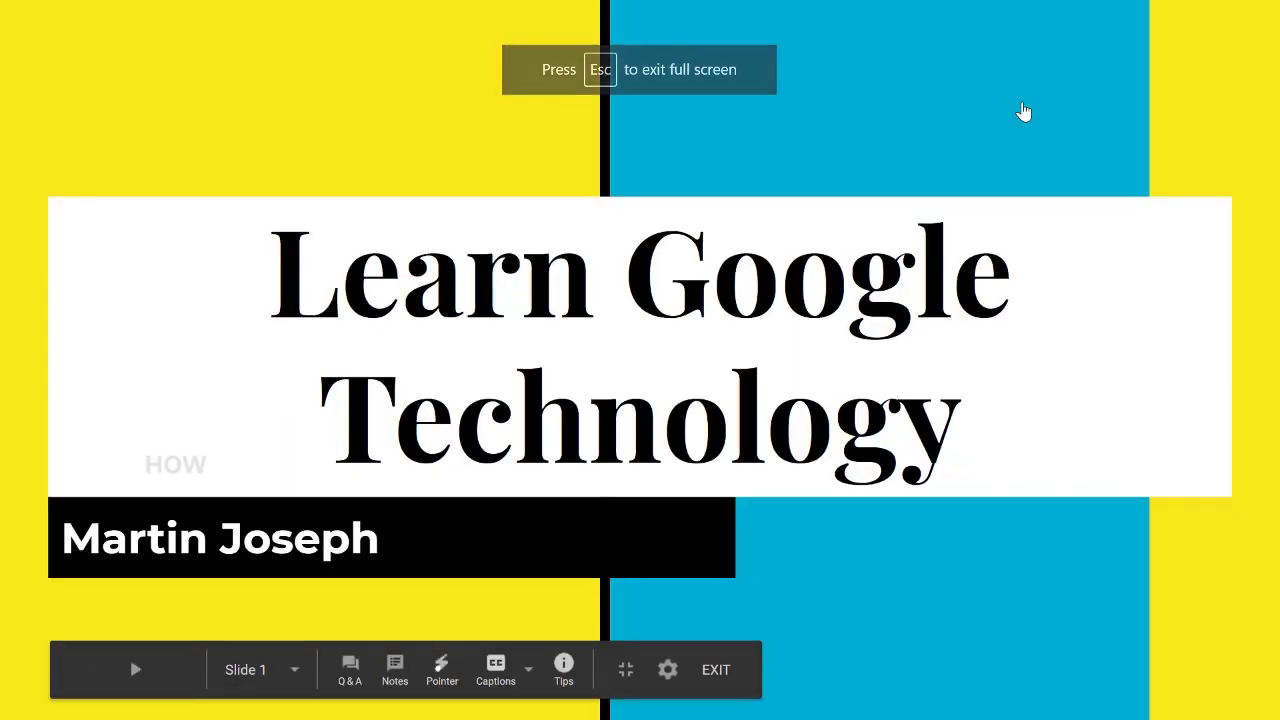
{"action": "key", "text": "Escape"}
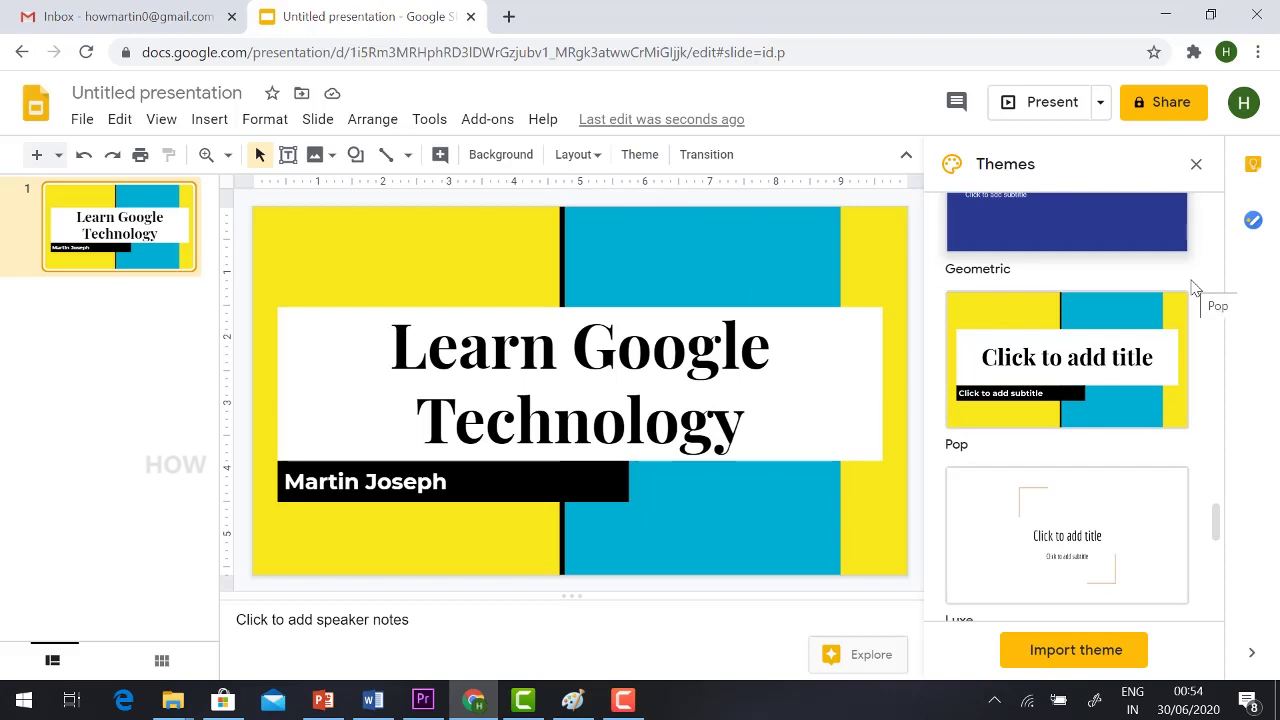
{"action": "left_click", "coordinate": [1196, 164]}
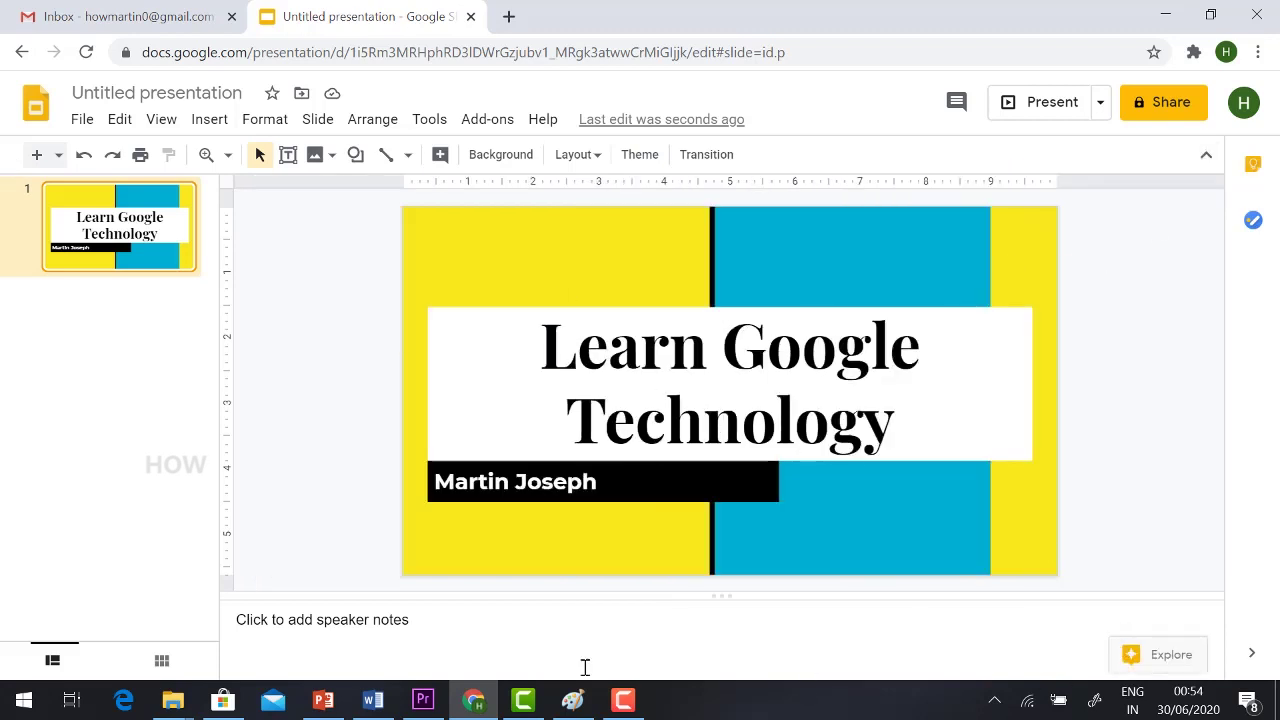
{"action": "left_click", "coordinate": [118, 322]}
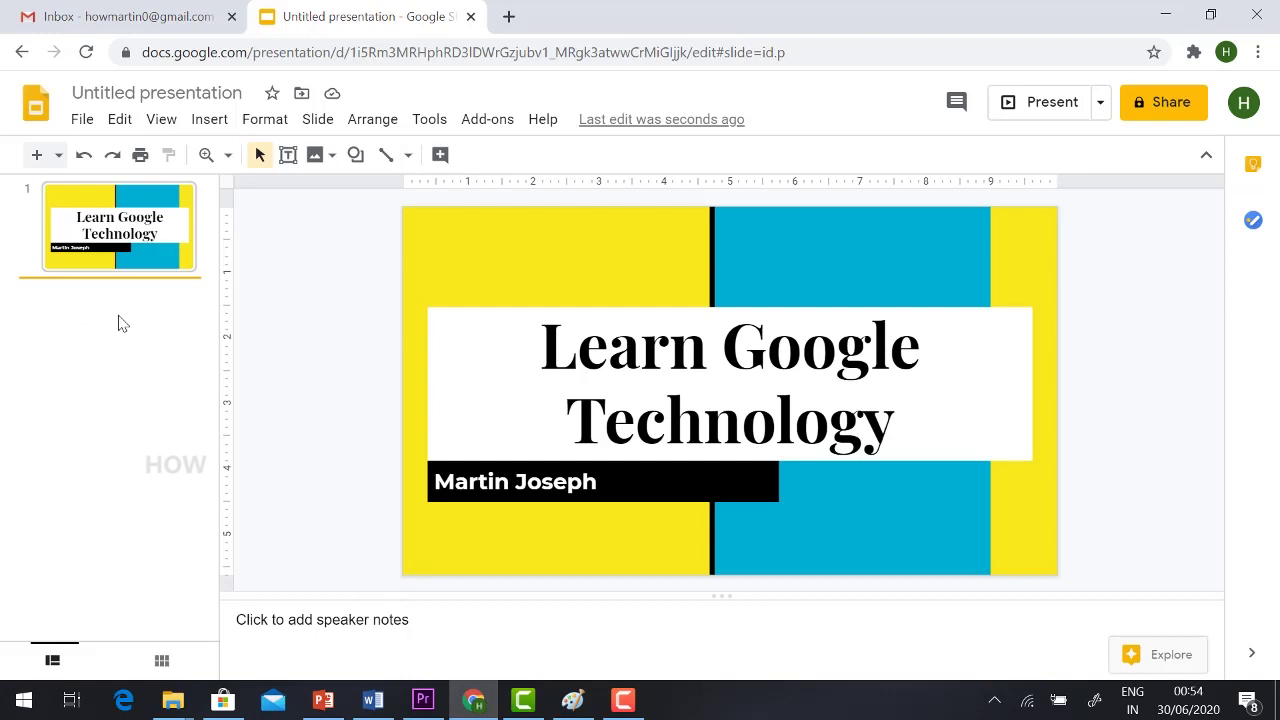
Add slide 2 in Section title and description layout, titled 'Unit 1' with Google Meet, Google Classroom, Google forms
{"action": "right_click", "coordinate": [118, 322]}
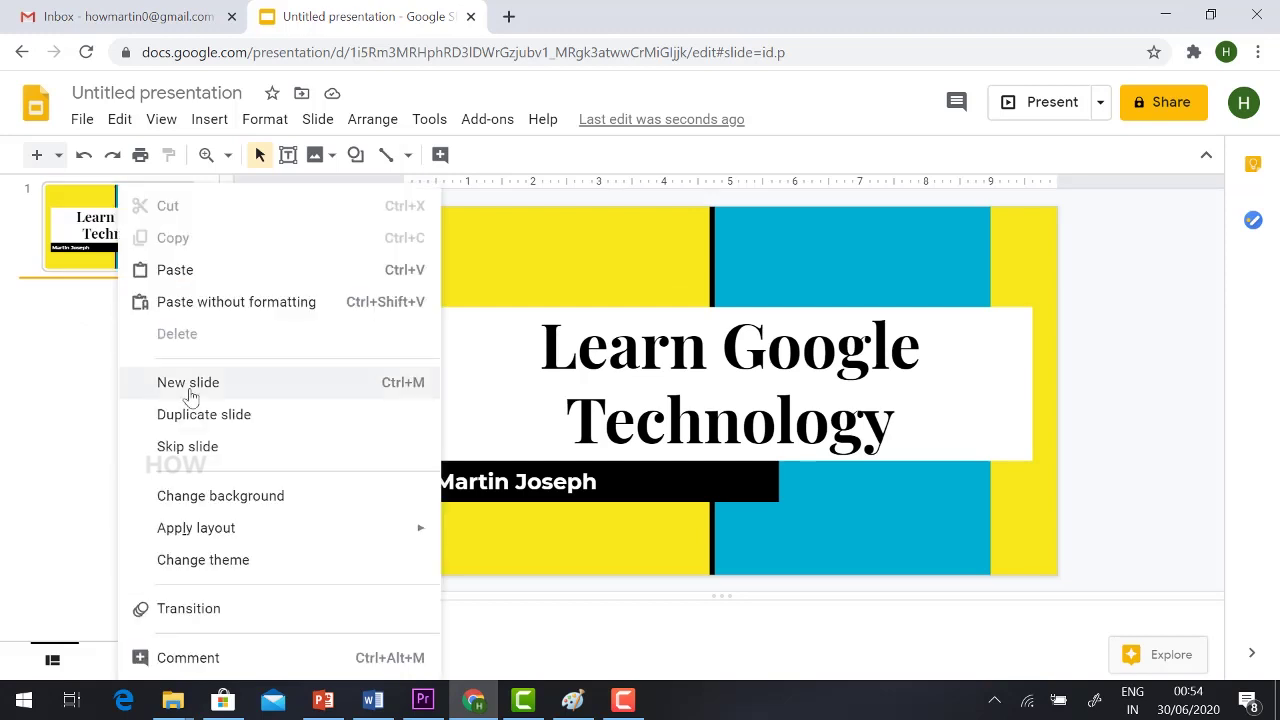
{"action": "left_click", "coordinate": [376, 389]}
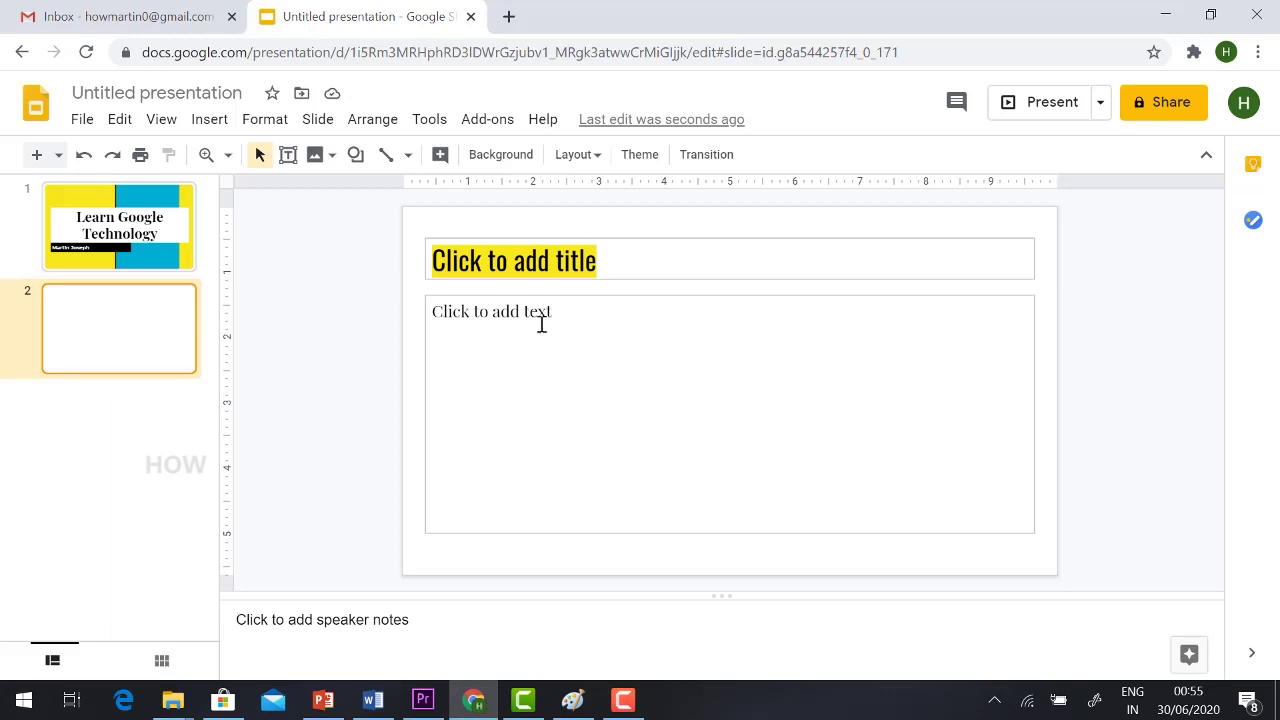
{"action": "left_click", "coordinate": [594, 164]}
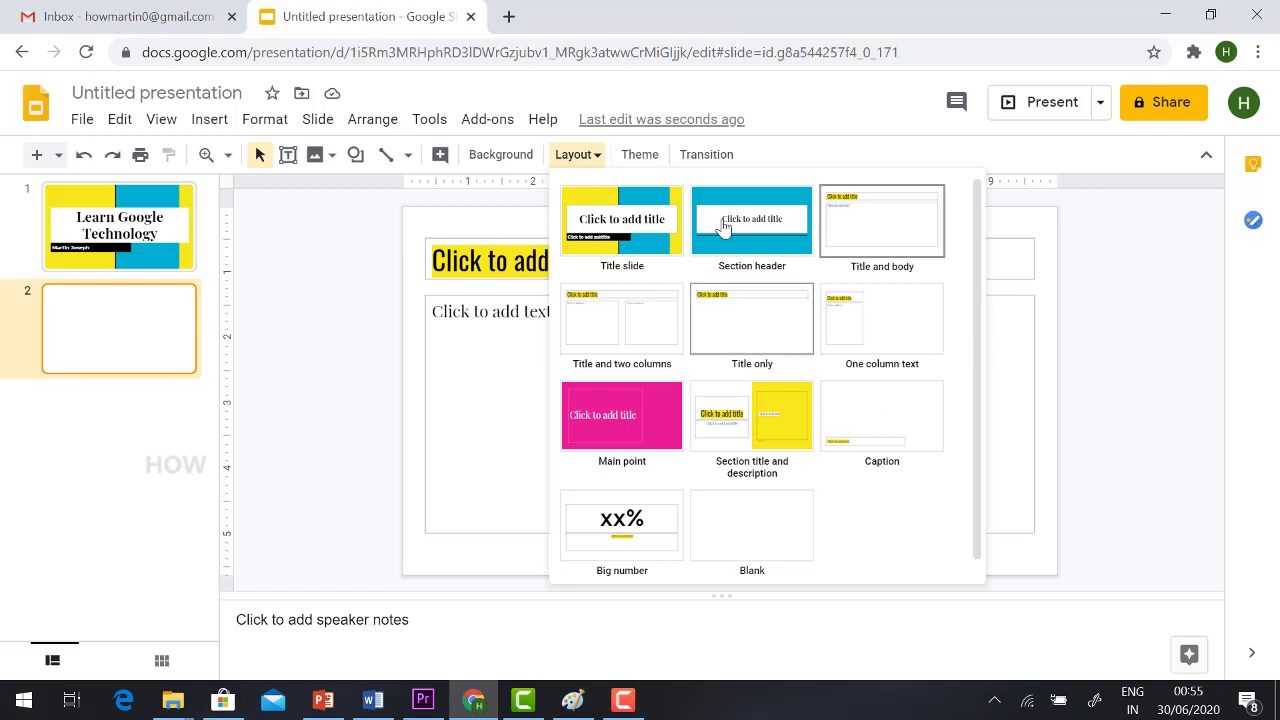
{"action": "left_click", "coordinate": [770, 416]}
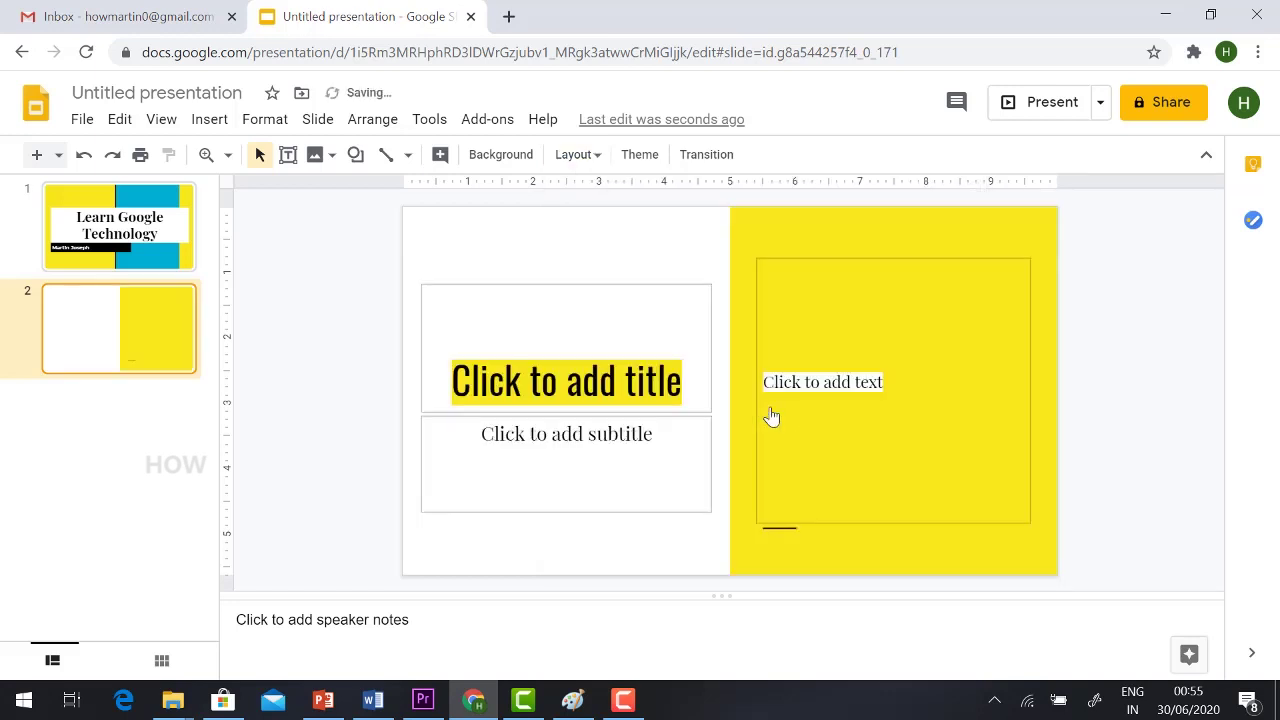
{"action": "left_click", "coordinate": [491, 383]}
{"action": "type", "text": "Unit"}
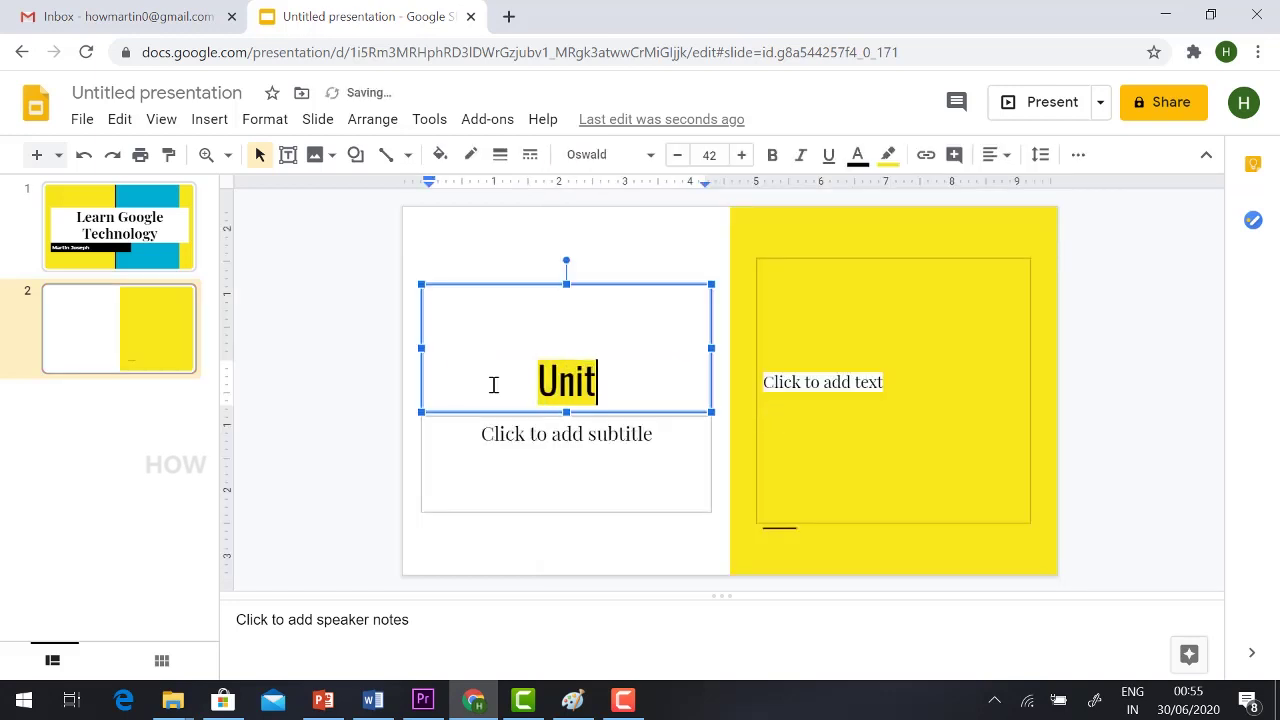
{"action": "type", "text": " 1"}
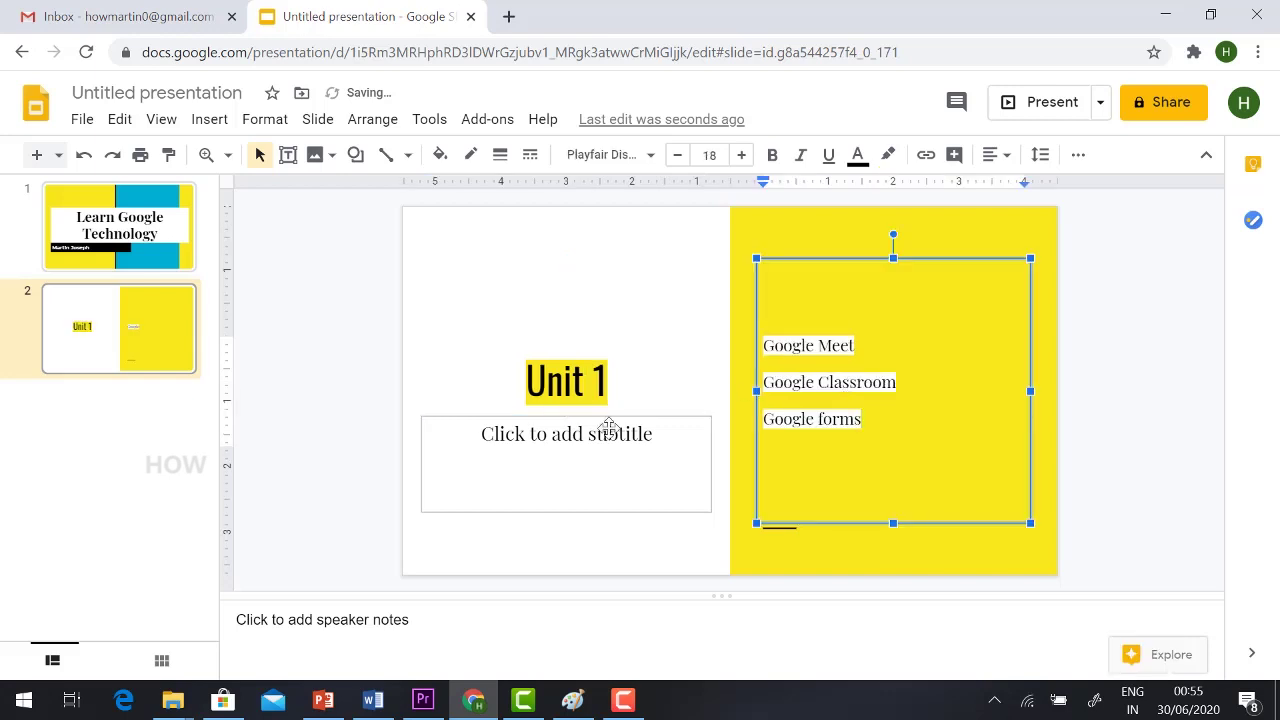
{"action": "left_click", "coordinate": [489, 363]}
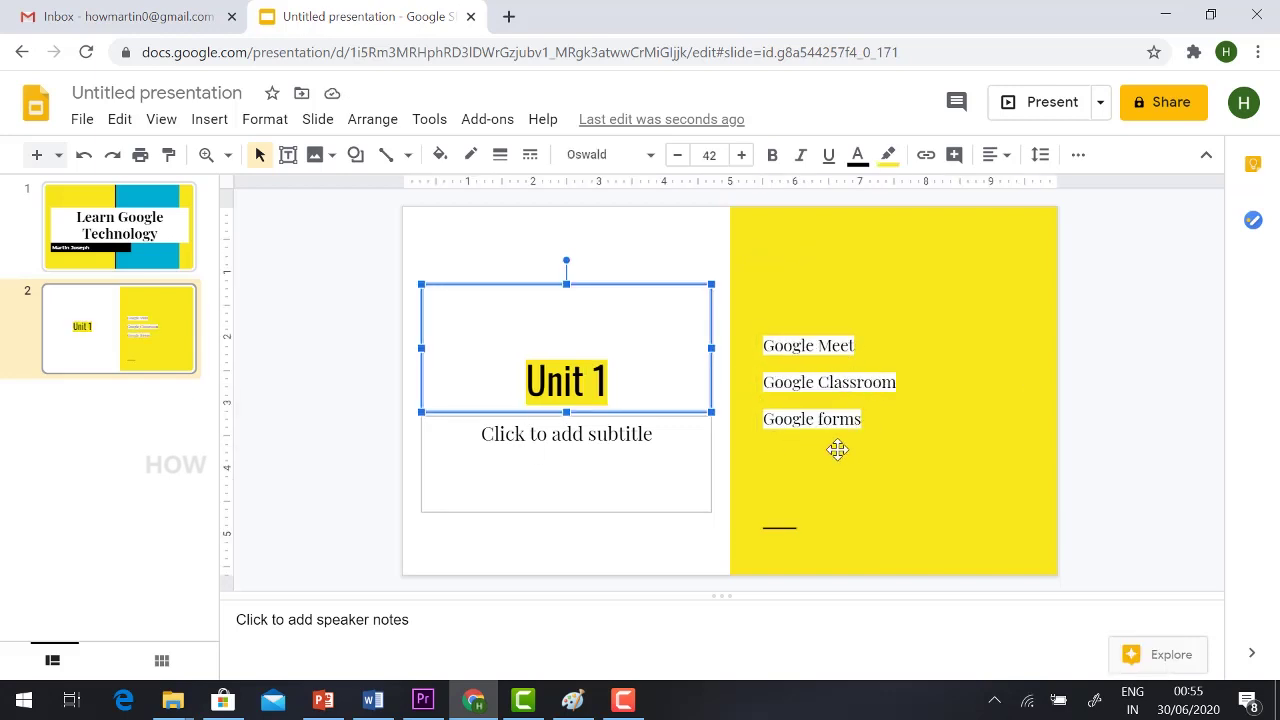
Add slide 3 with a Title only layout titled 'Google Meet'
{"action": "right_click", "coordinate": [118, 330]}
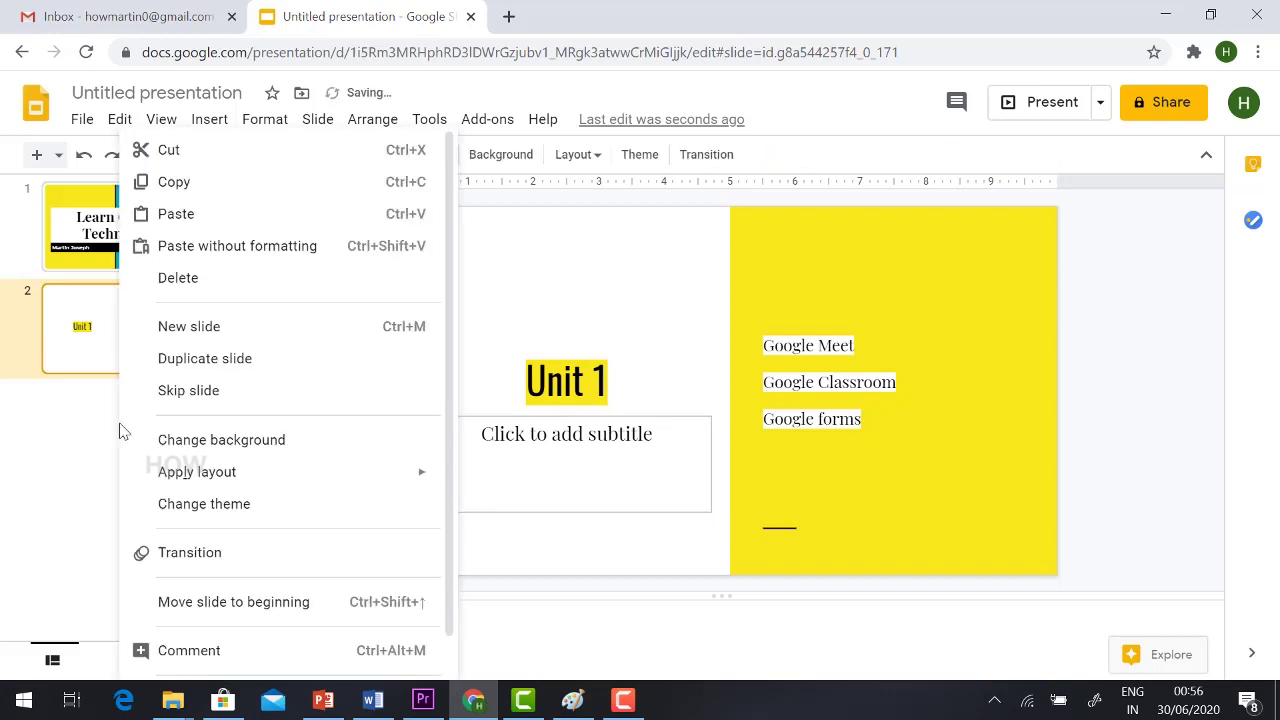
{"action": "left_click", "coordinate": [213, 327]}
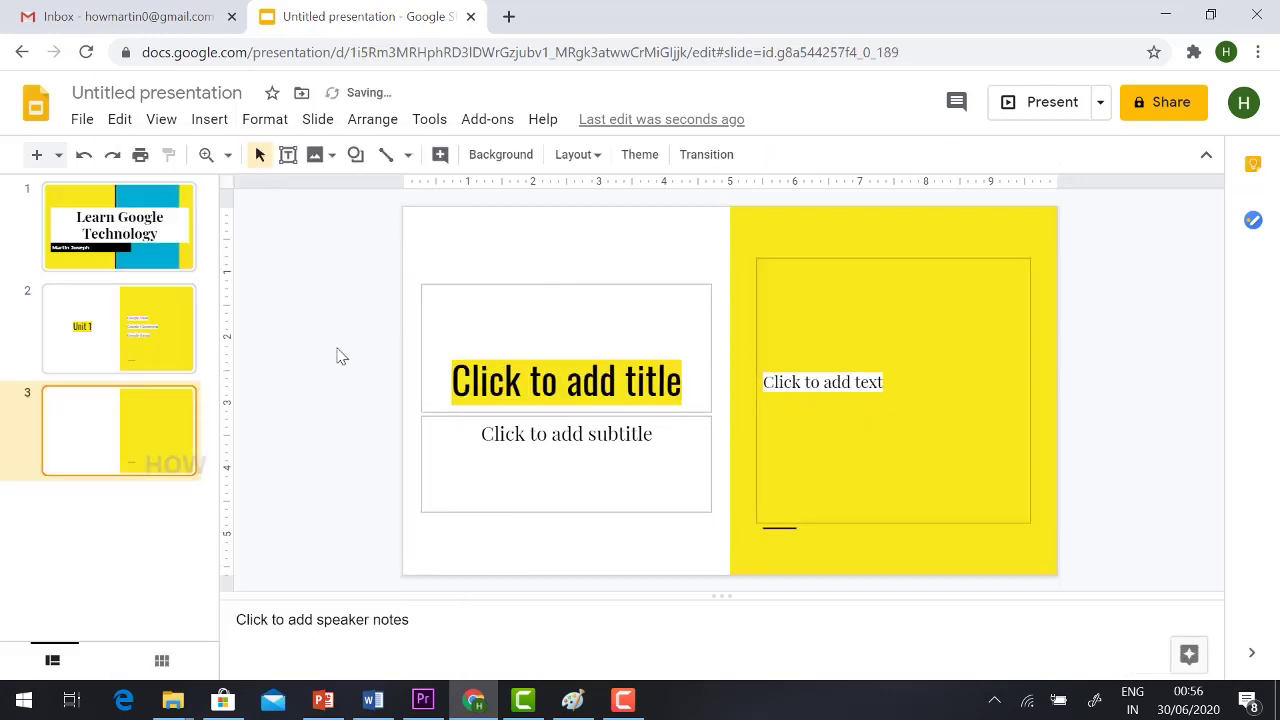
{"action": "left_click", "coordinate": [578, 154]}
{"action": "left_click", "coordinate": [751, 317]}
{"action": "left_click", "coordinate": [493, 260]}
{"action": "type", "text": "Google Meet"}
{"action": "left_click", "coordinate": [463, 374]}
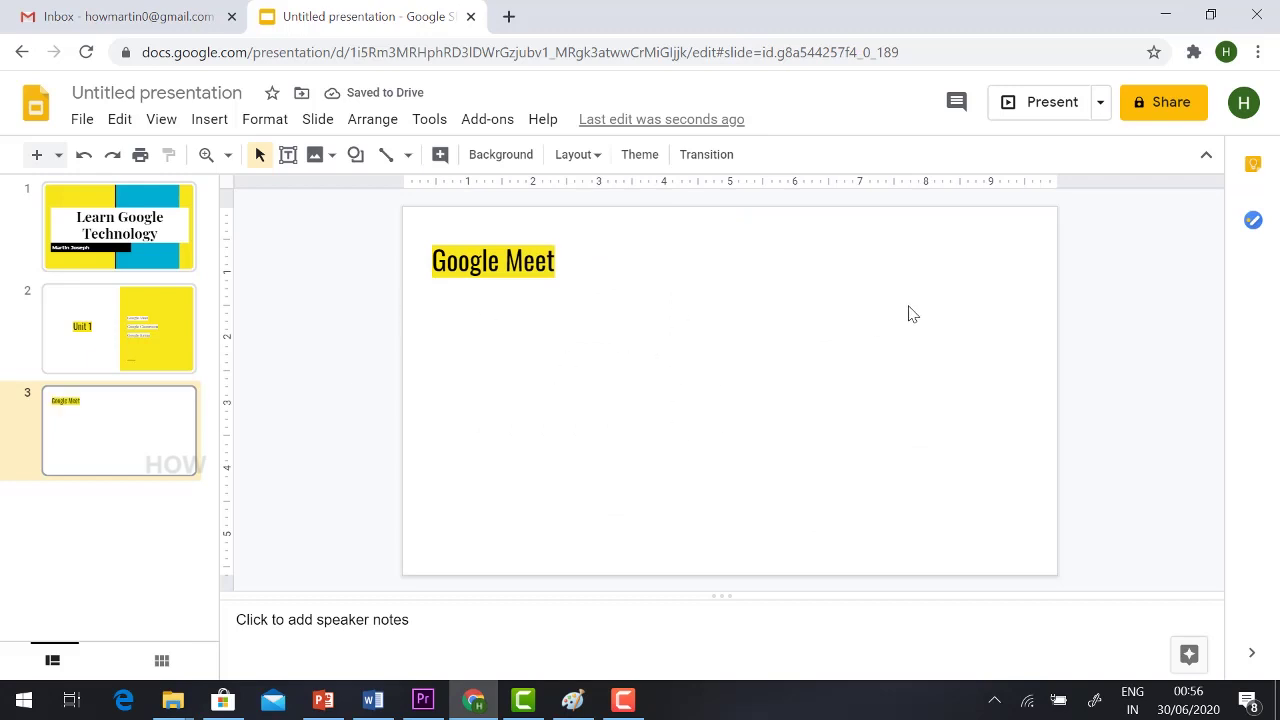
Draw a text box under the title and paste the Google Meet description sentence
{"action": "left_click", "coordinate": [286, 160]}
{"action": "left_click_drag", "start_coordinate": [447, 299], "coordinate": [958, 351]}
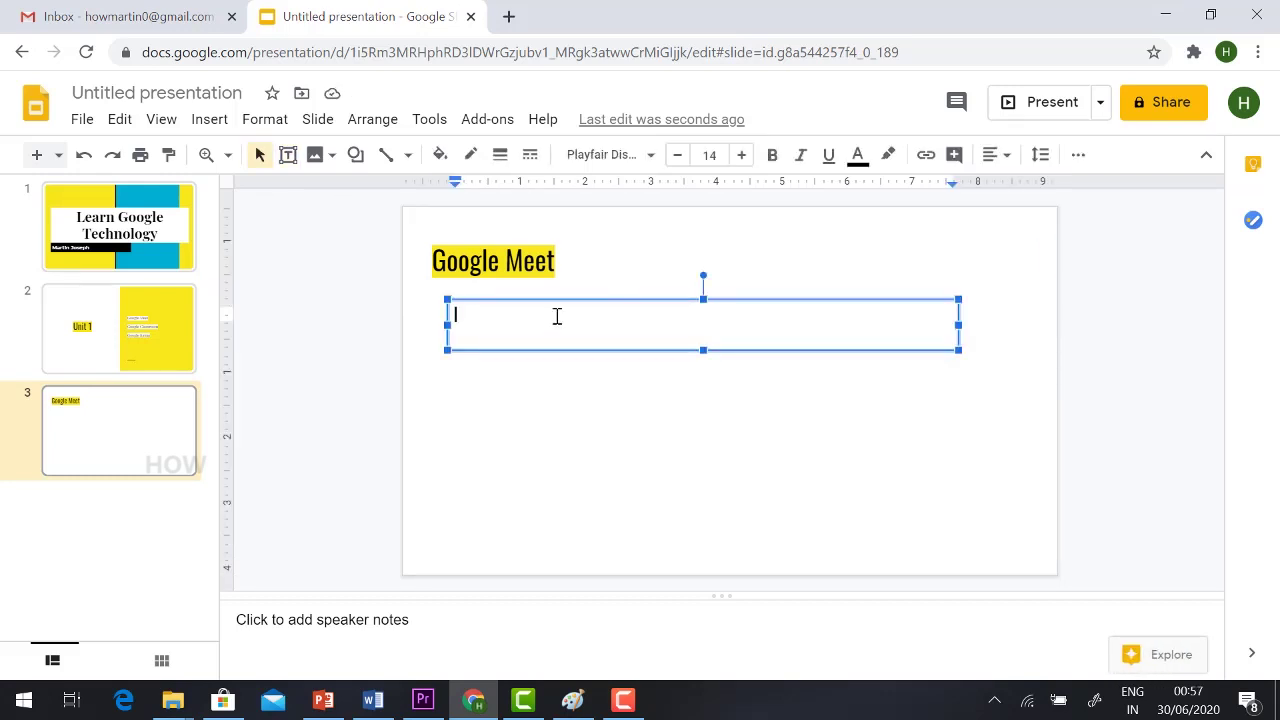
{"action": "type", "text": "Google Meet is a video communication service developed by Google"}
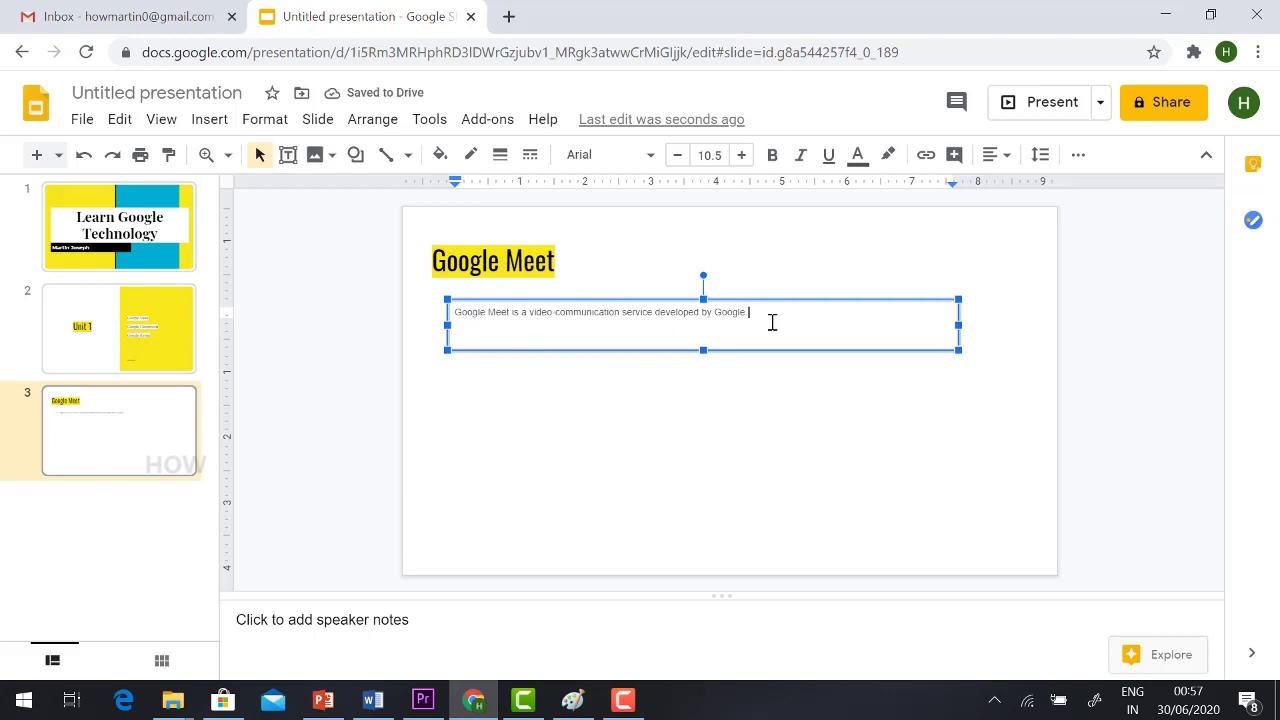
{"action": "key", "text": "BackSpace"}
{"action": "type", "text": "."}
{"action": "left_click_drag", "start_coordinate": [773, 316], "coordinate": [443, 310]}
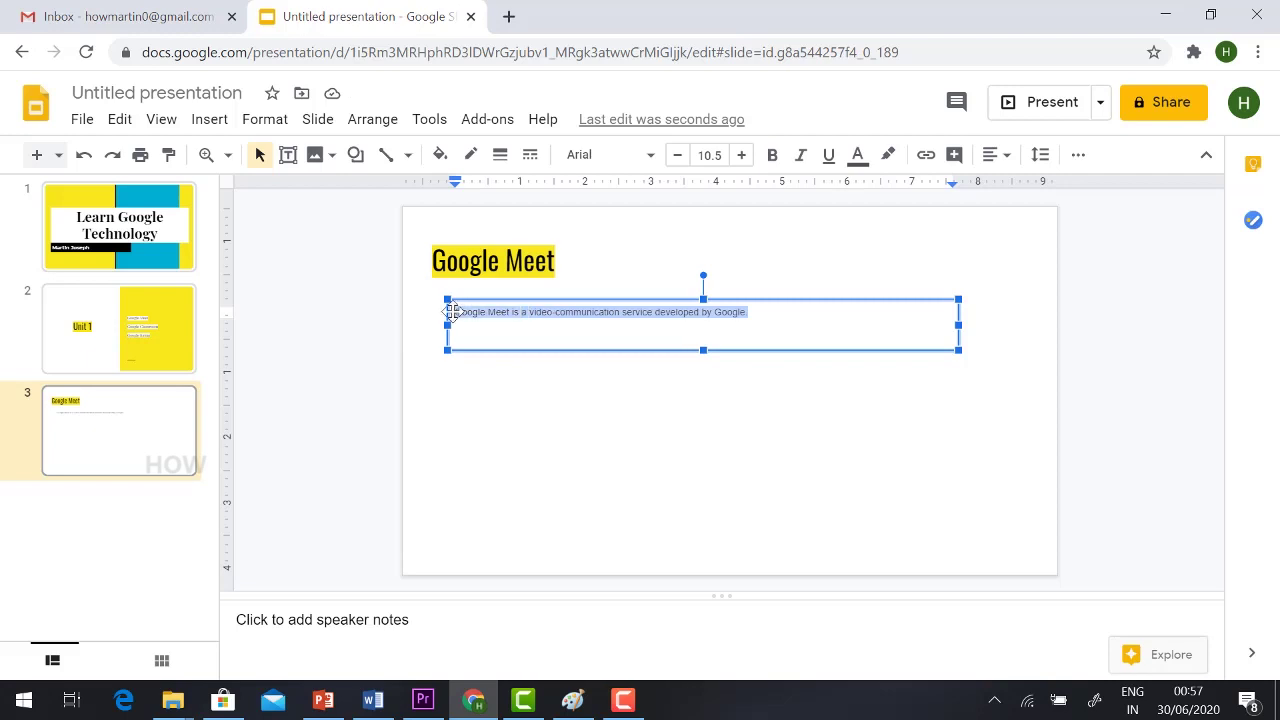
Set the sentence to Comfortaa, enlarge it four sizes, and widen the box to one line
{"action": "left_click", "coordinate": [645, 157]}
{"action": "left_click", "coordinate": [623, 337]}
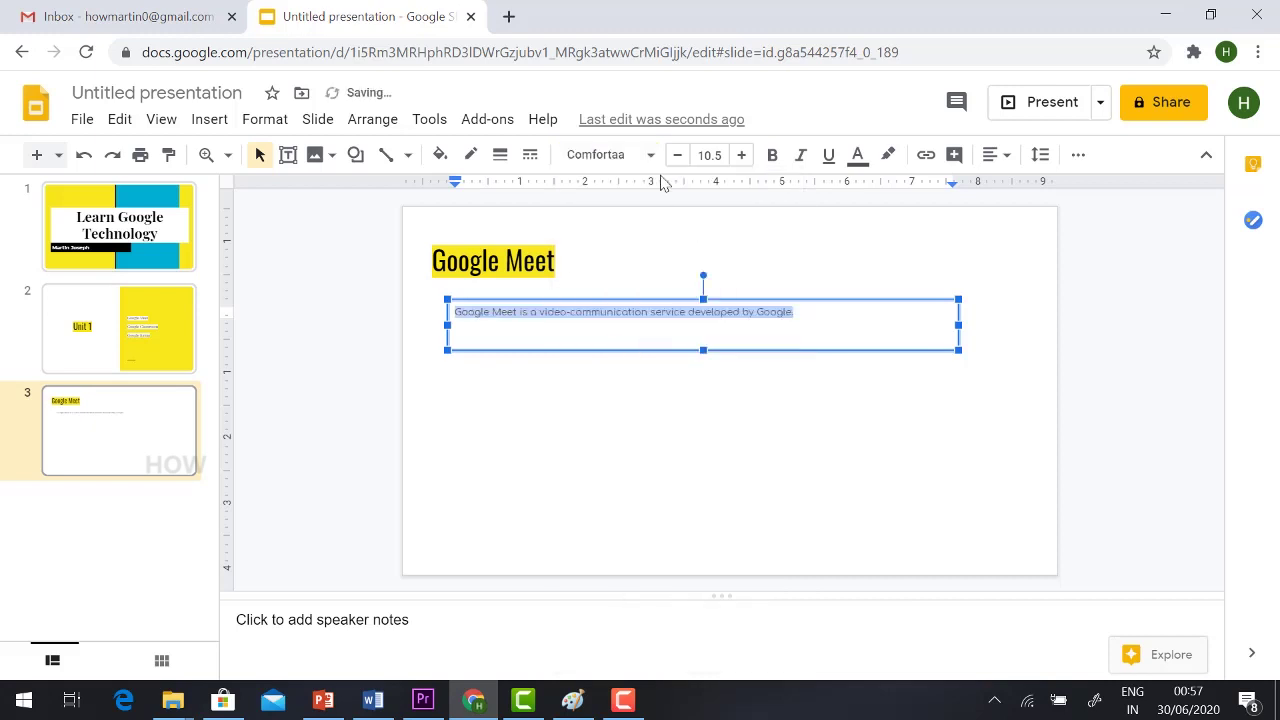
{"action": "left_click", "coordinate": [741, 156]}
{"action": "left_click", "coordinate": [741, 157]}
{"action": "left_click", "coordinate": [741, 157]}
{"action": "left_click", "coordinate": [741, 157]}
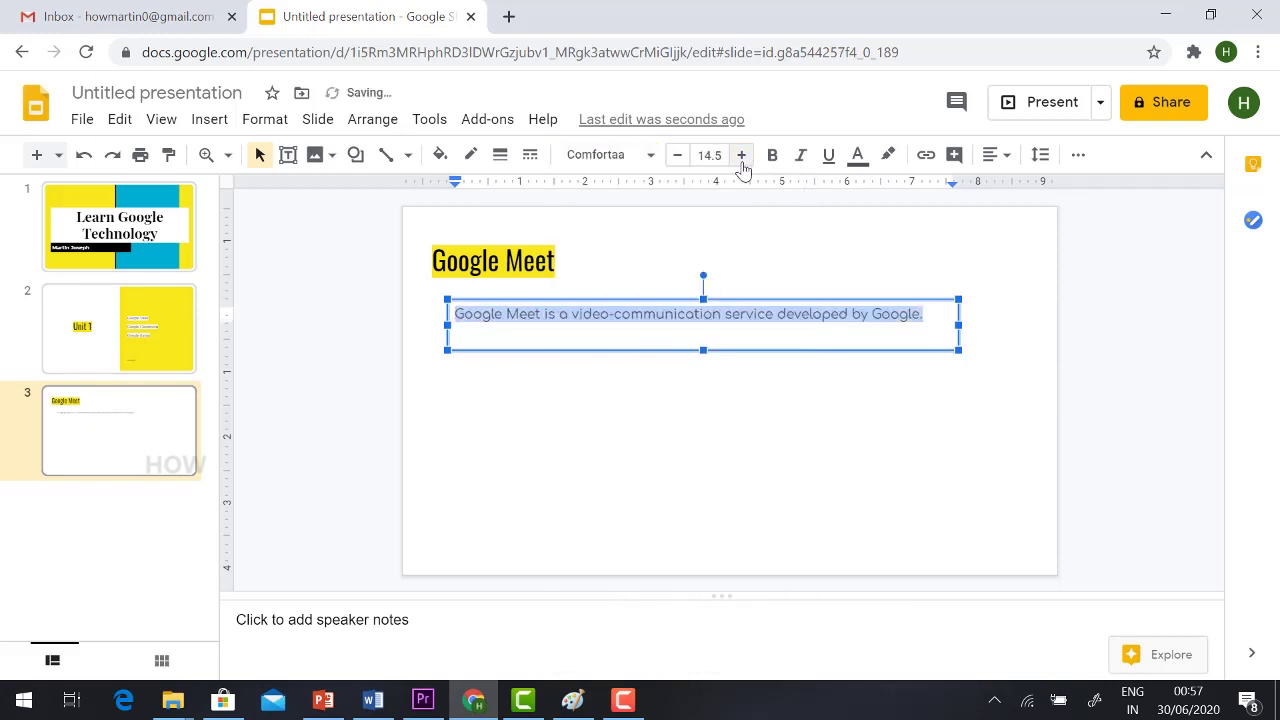
{"action": "left_click", "coordinate": [741, 157]}
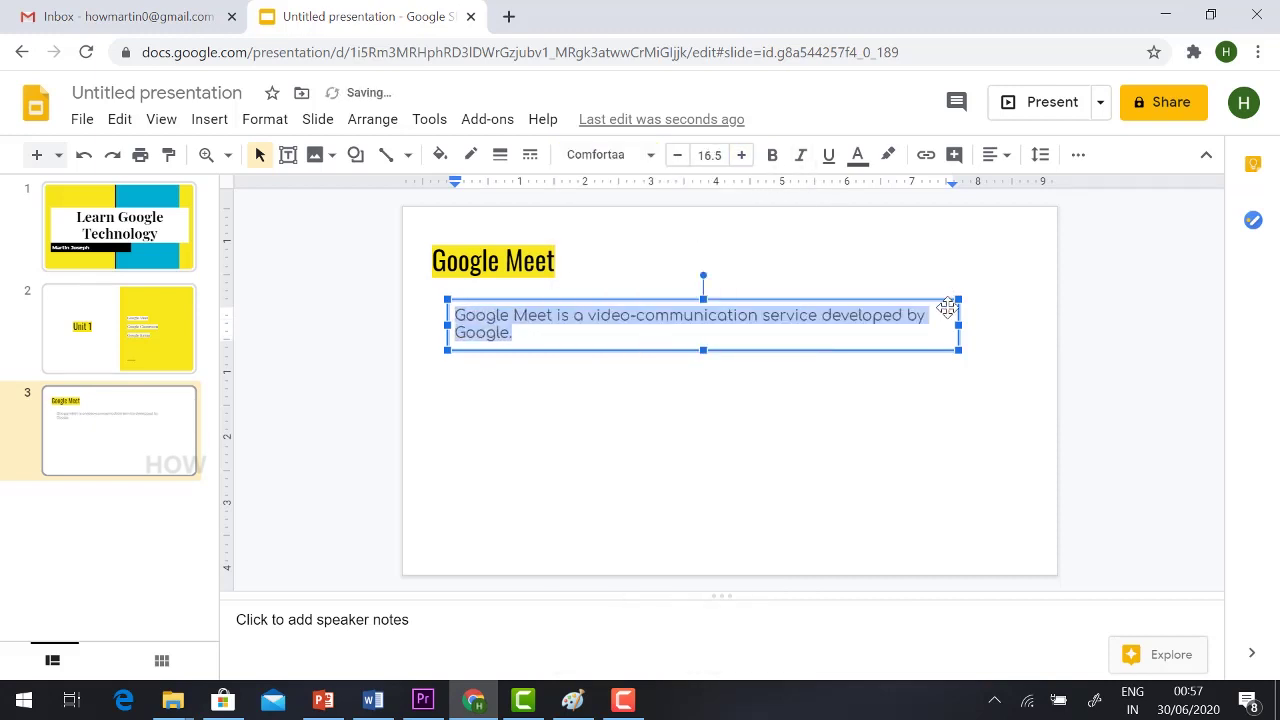
{"action": "left_click_drag", "start_coordinate": [958, 299], "coordinate": [995, 299]}
Make the description sentence red and italic, leaving it without bold or underline
{"action": "left_click", "coordinate": [857, 155]}
{"action": "left_click", "coordinate": [887, 215]}
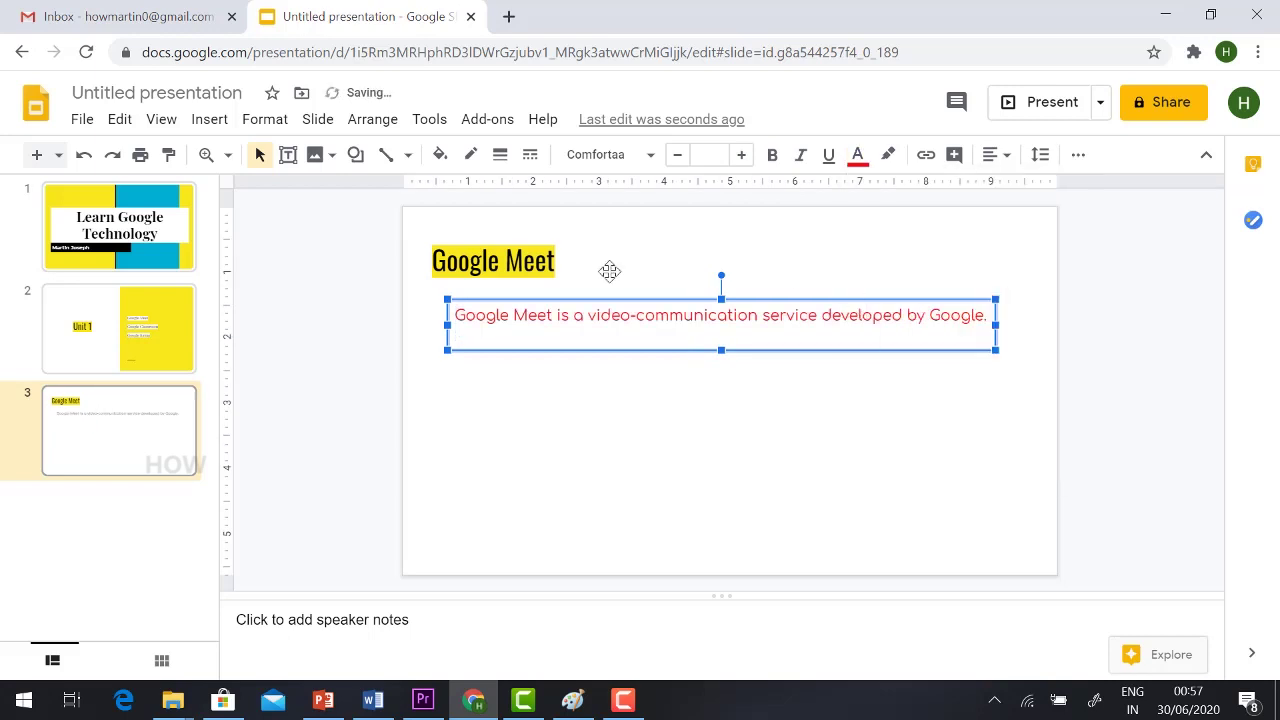
{"action": "left_click", "coordinate": [800, 155]}
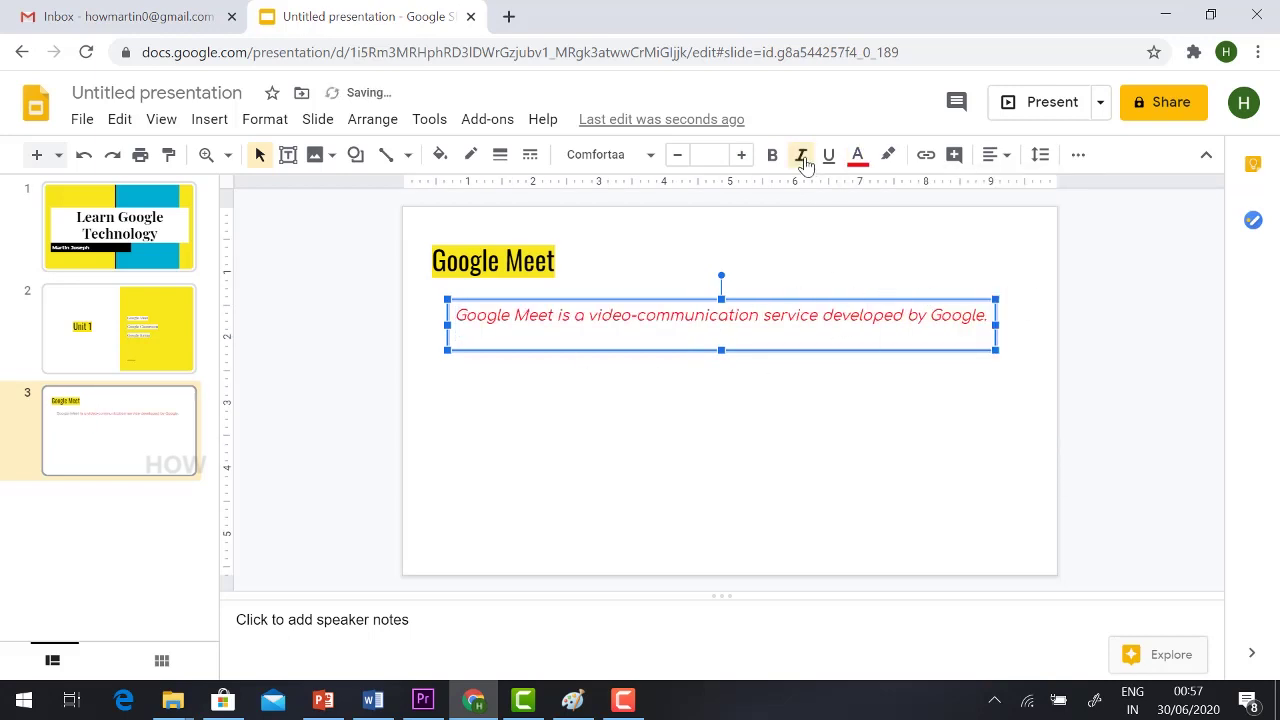
{"action": "left_click", "coordinate": [772, 155]}
{"action": "left_click", "coordinate": [772, 160]}
{"action": "left_click", "coordinate": [828, 160]}
{"action": "left_click", "coordinate": [828, 162]}
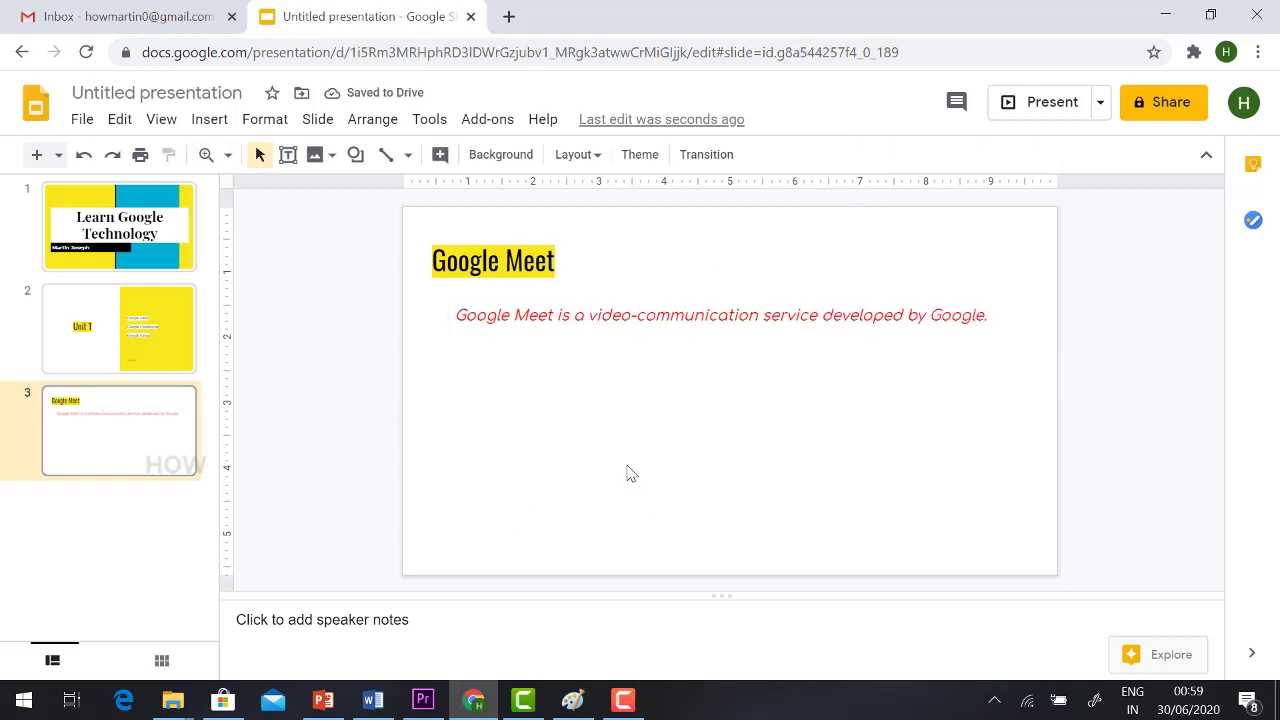
Upload the 'banner' forest image and resize it centred below the description
{"action": "left_click", "coordinate": [209, 119]}
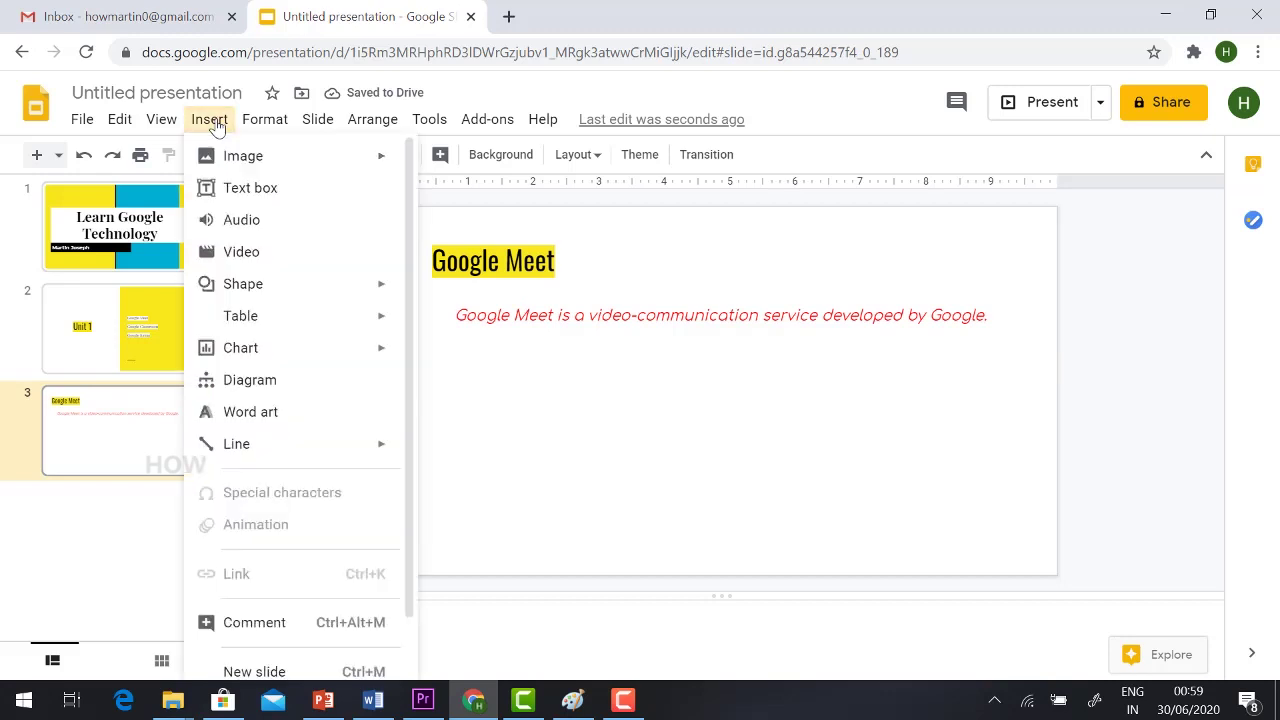
{"action": "mouse_move", "coordinate": [238, 157]}
{"action": "left_click", "coordinate": [491, 162]}
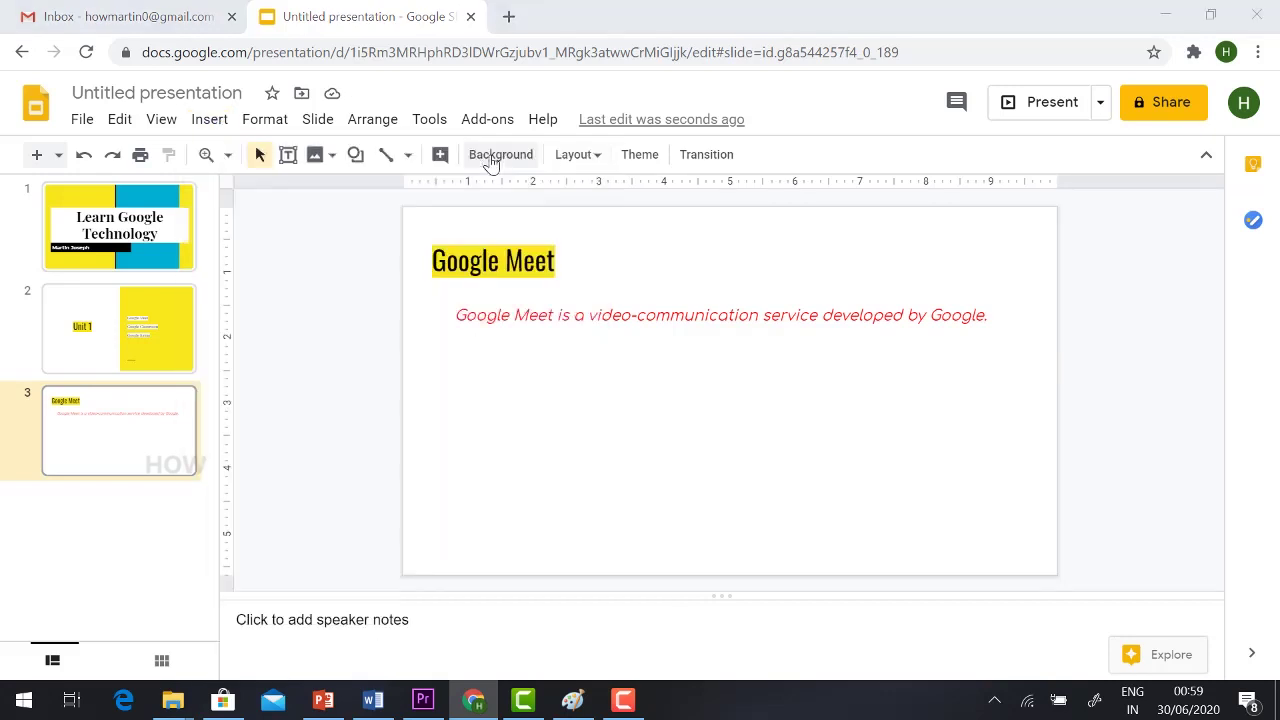
{"action": "left_click", "coordinate": [578, 368]}
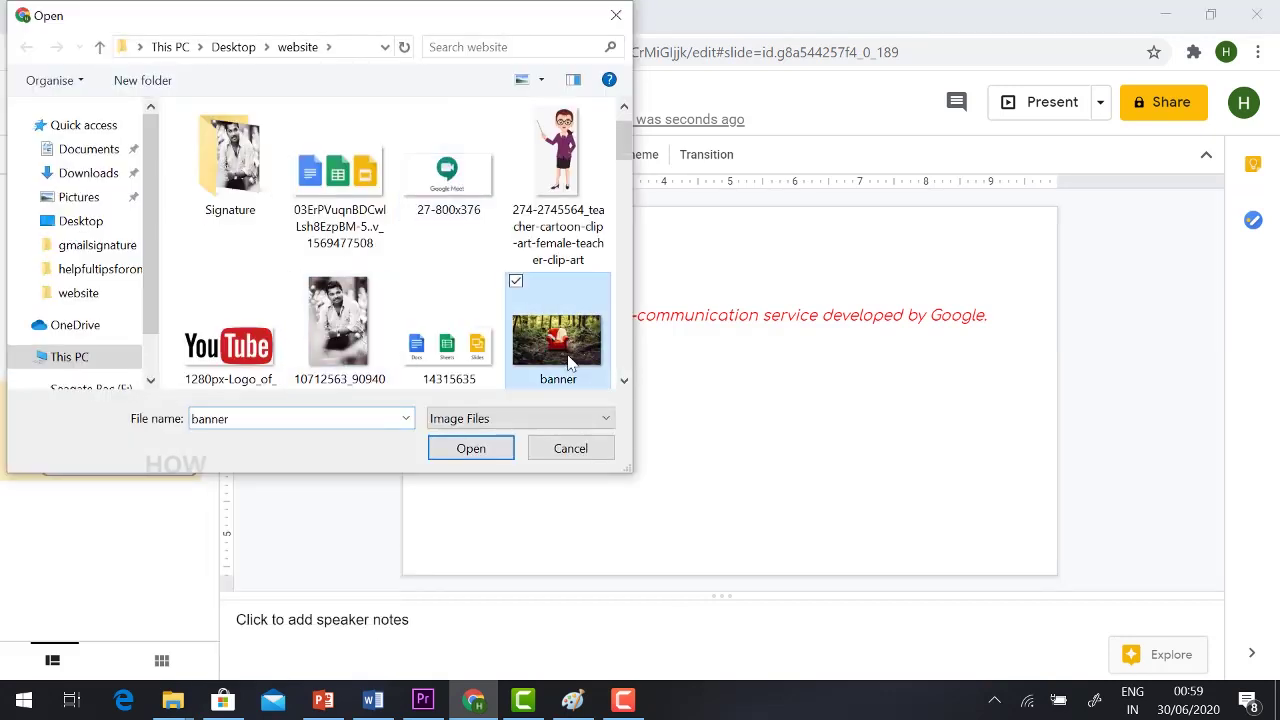
{"action": "left_click", "coordinate": [487, 450]}
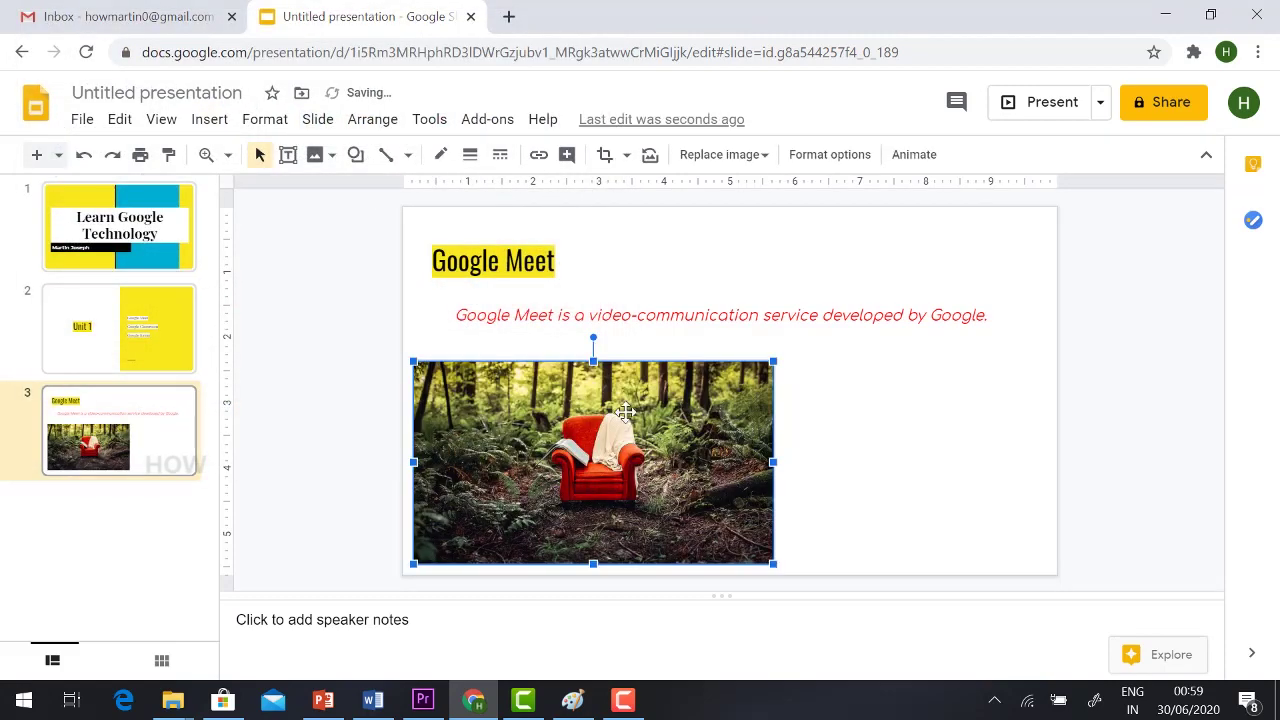
{"action": "left_click_drag", "start_coordinate": [777, 361], "coordinate": [706, 399]}
{"action": "left_click_drag", "start_coordinate": [563, 470], "coordinate": [736, 432]}
{"action": "left_click_drag", "start_coordinate": [877, 516], "coordinate": [903, 543]}
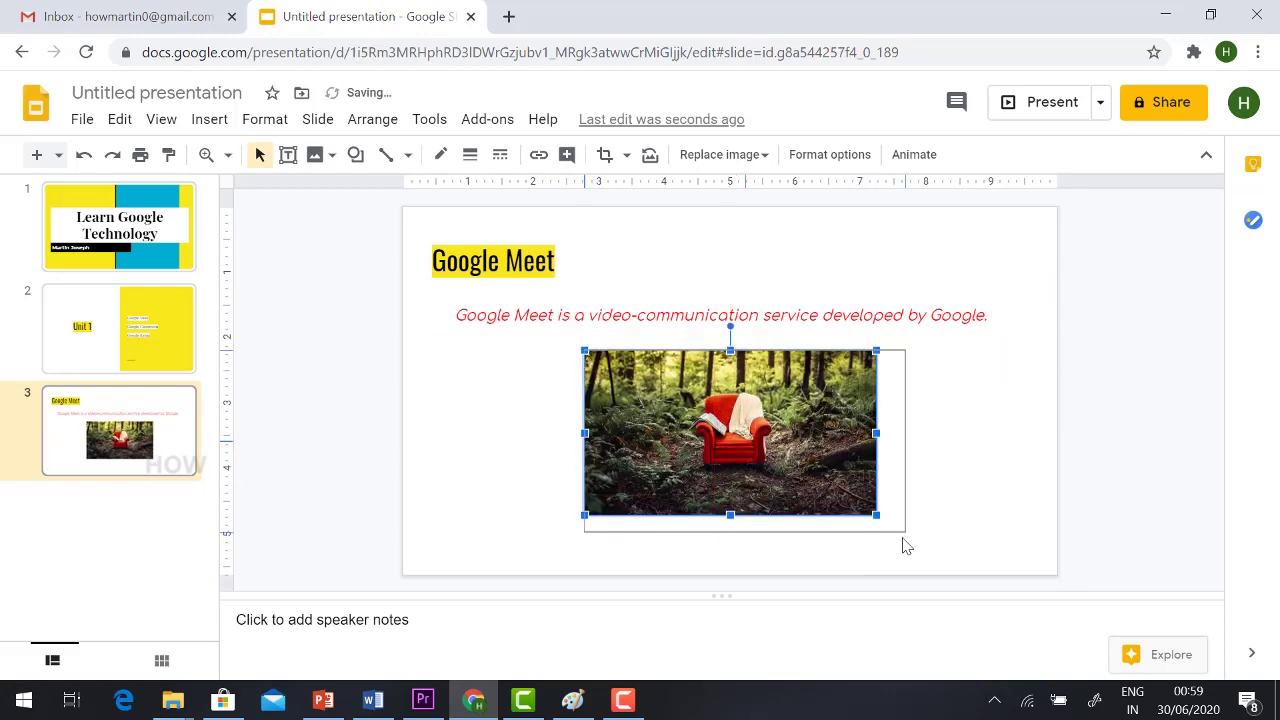
{"action": "left_click", "coordinate": [494, 380]}
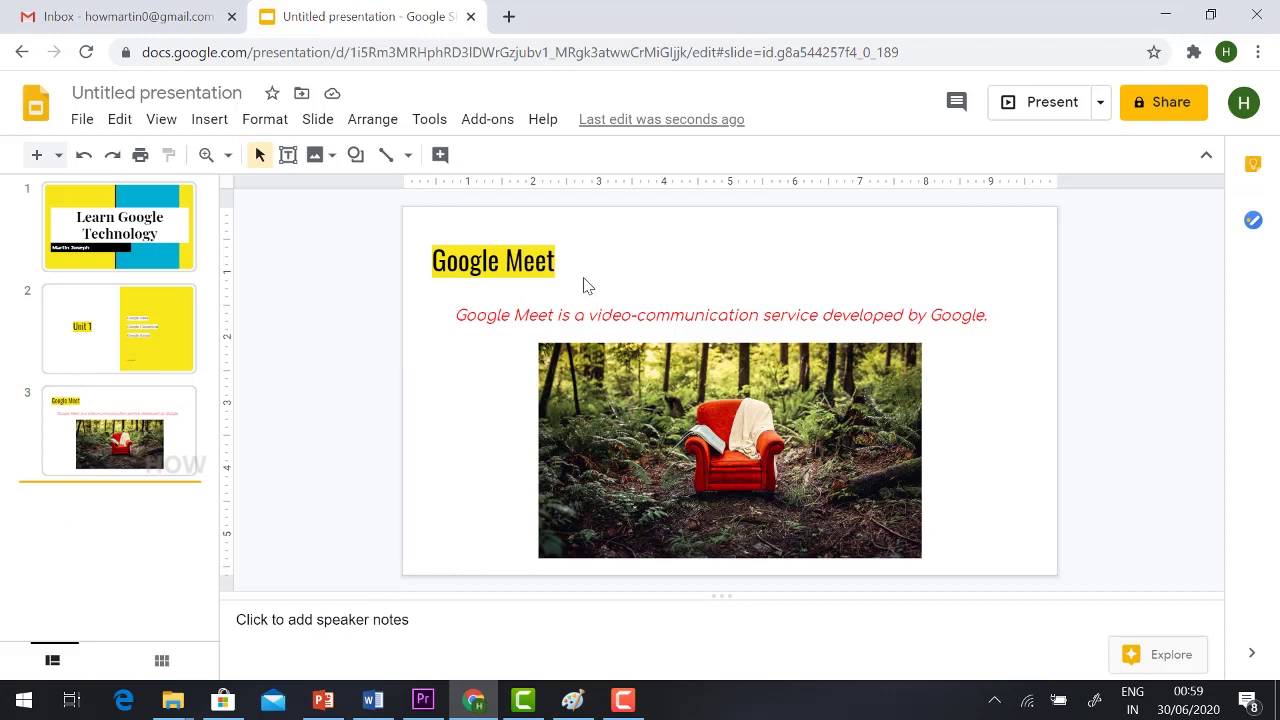
Duplicate slide 3 as slide 4 and delete its forest photo
{"action": "right_click", "coordinate": [90, 447]}
{"action": "left_click", "coordinate": [148, 372]}
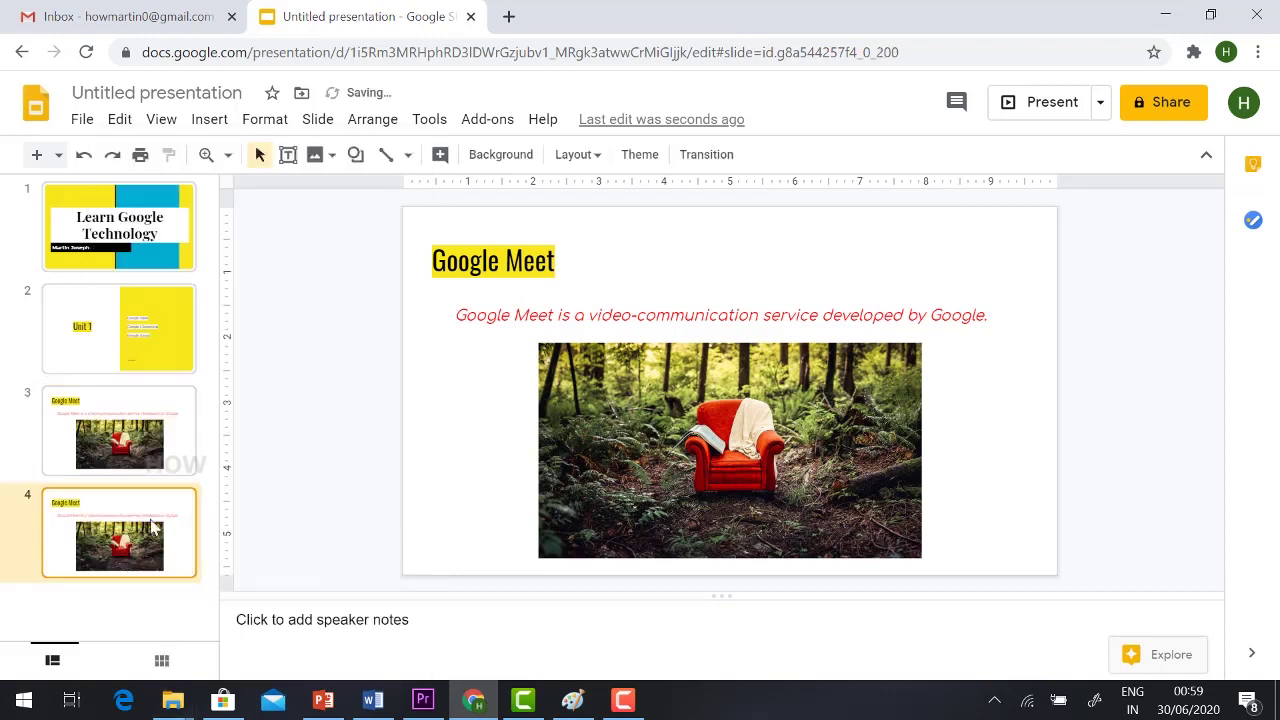
{"action": "left_click", "coordinate": [578, 408]}
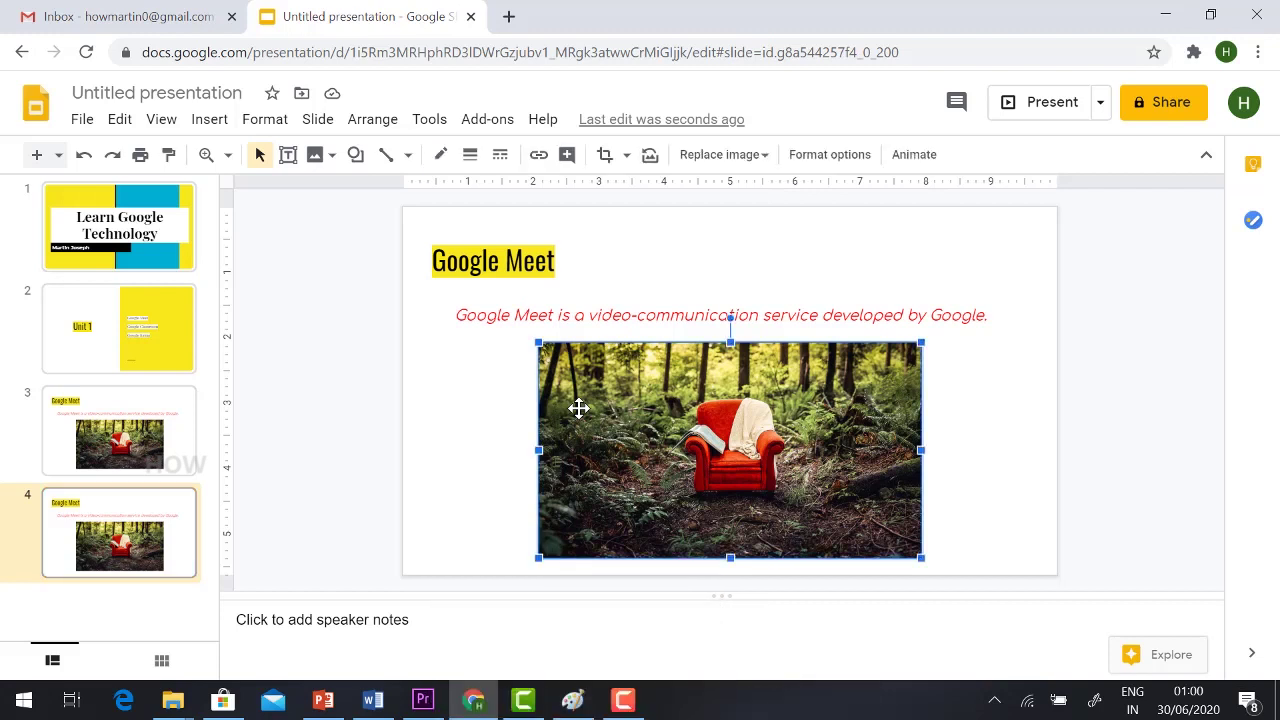
{"action": "key", "text": "Delete"}
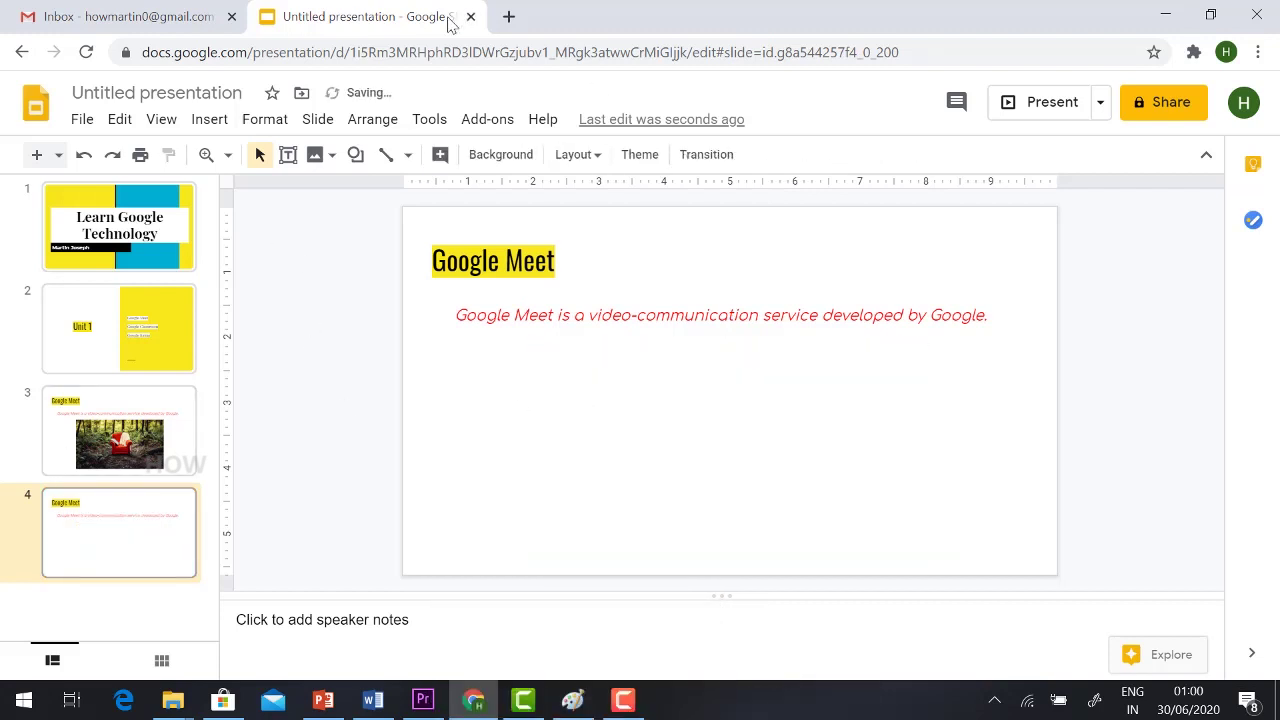
Embed the YouTube video 'How to Use Google Meet' from its copied URL, centred on the slide
{"action": "left_click", "coordinate": [210, 119]}
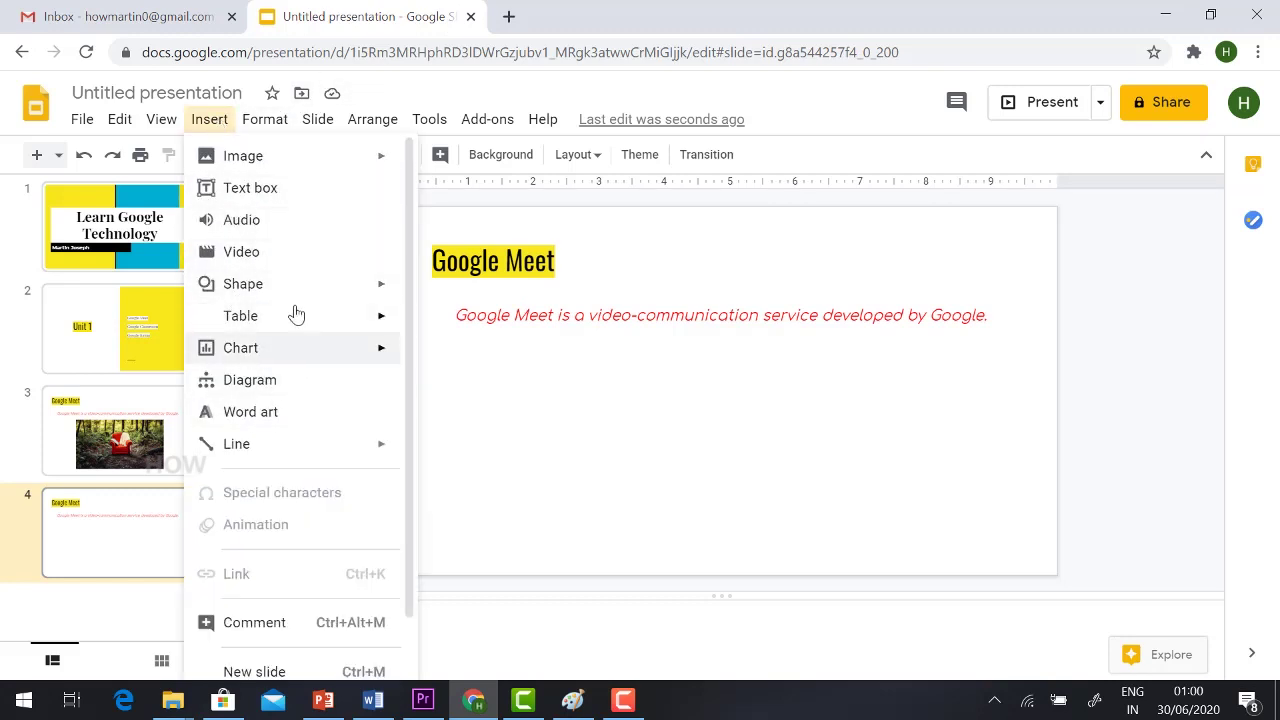
{"action": "left_click", "coordinate": [249, 252]}
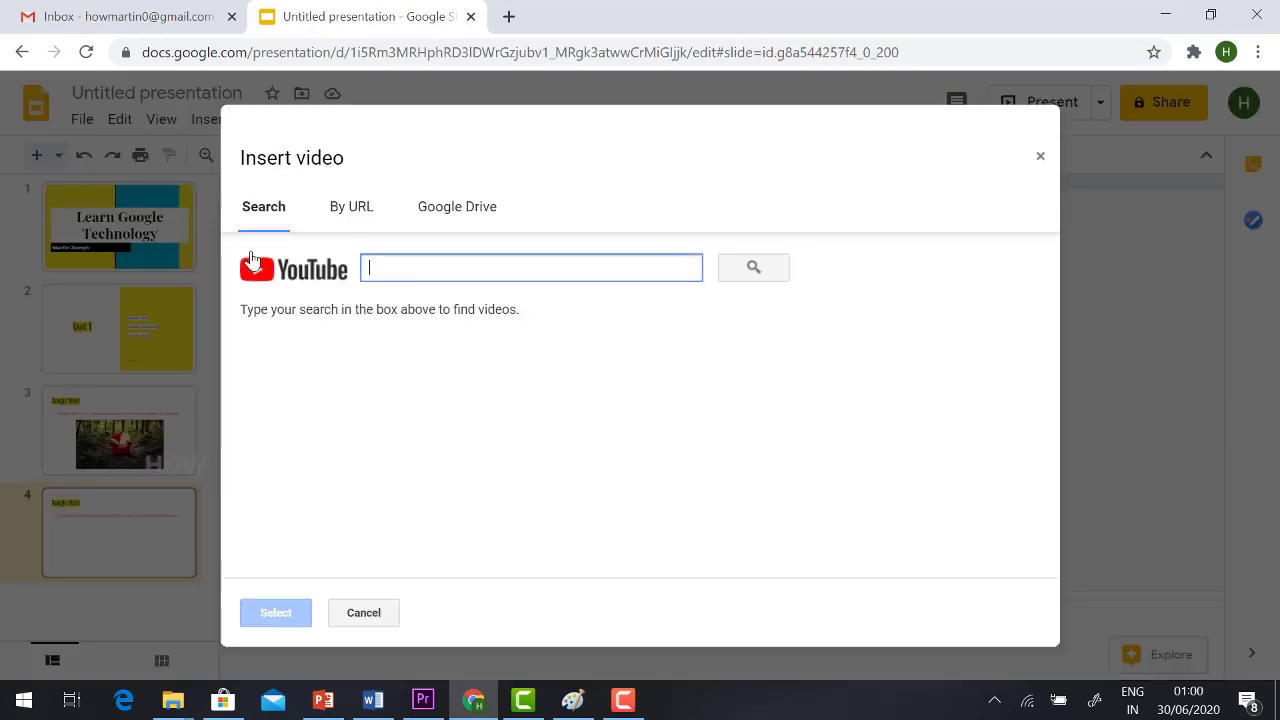
{"action": "key", "text": "ctrl+Tab"}
{"action": "left_click", "coordinate": [375, 57]}
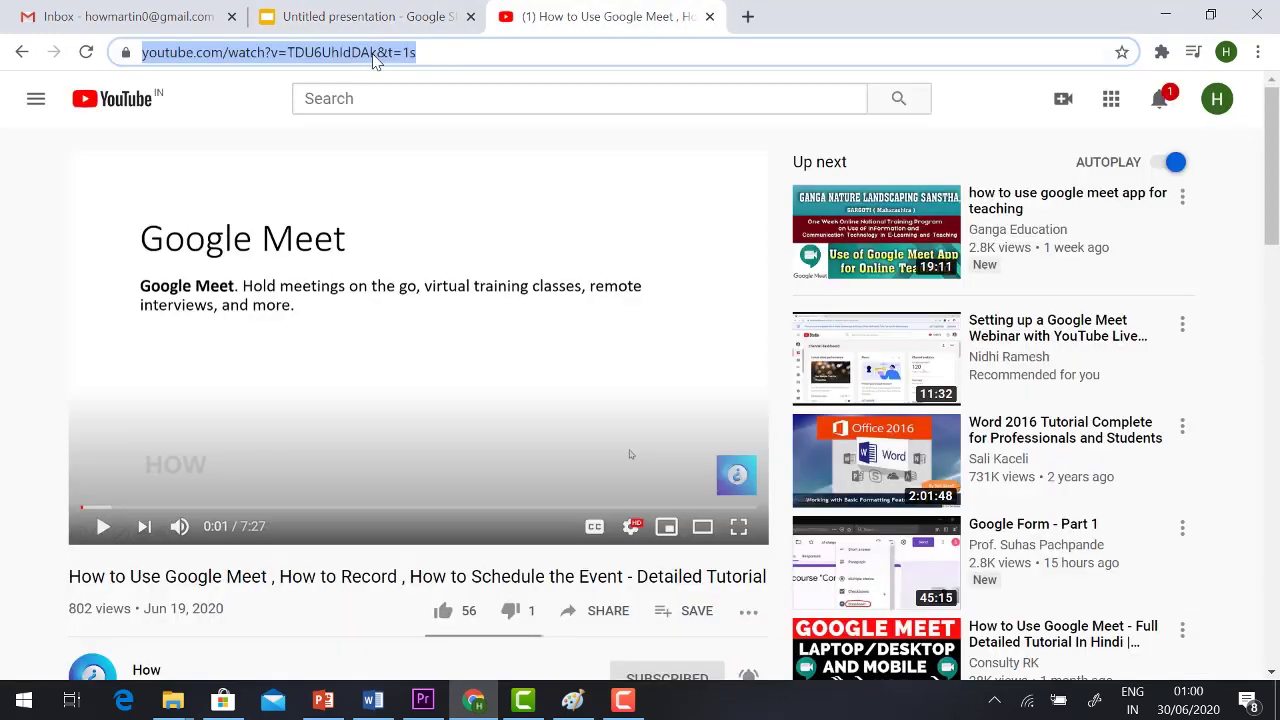
{"action": "left_click", "coordinate": [385, 30]}
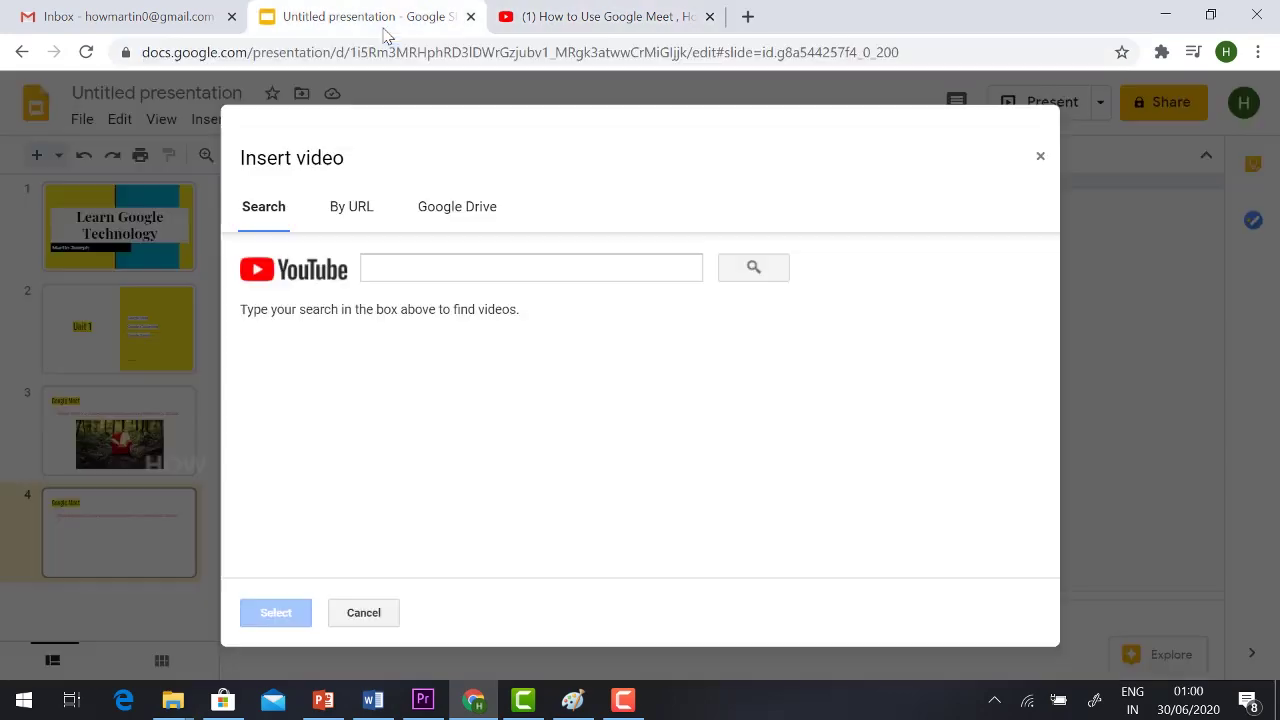
{"action": "left_click", "coordinate": [421, 259]}
{"action": "type", "text": "https://www.youtube.com/watch?v=TDU6UhIdDAk&t=1s"}
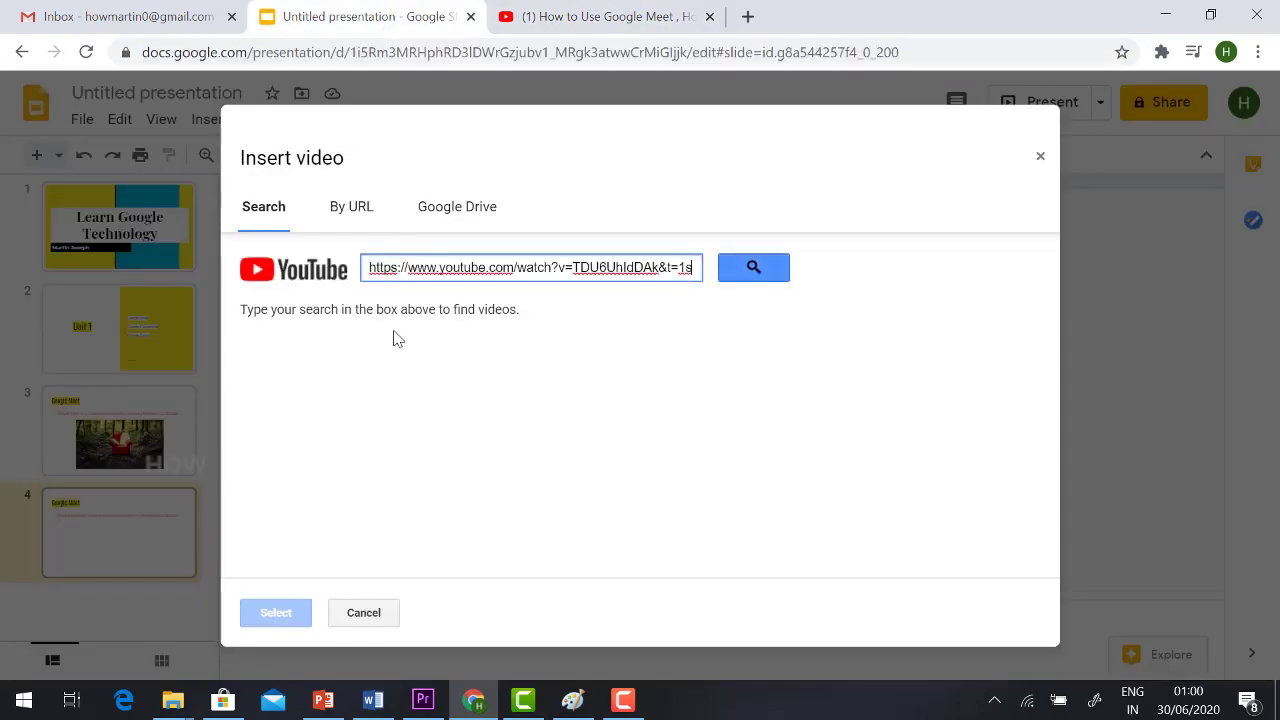
{"action": "left_click", "coordinate": [758, 274]}
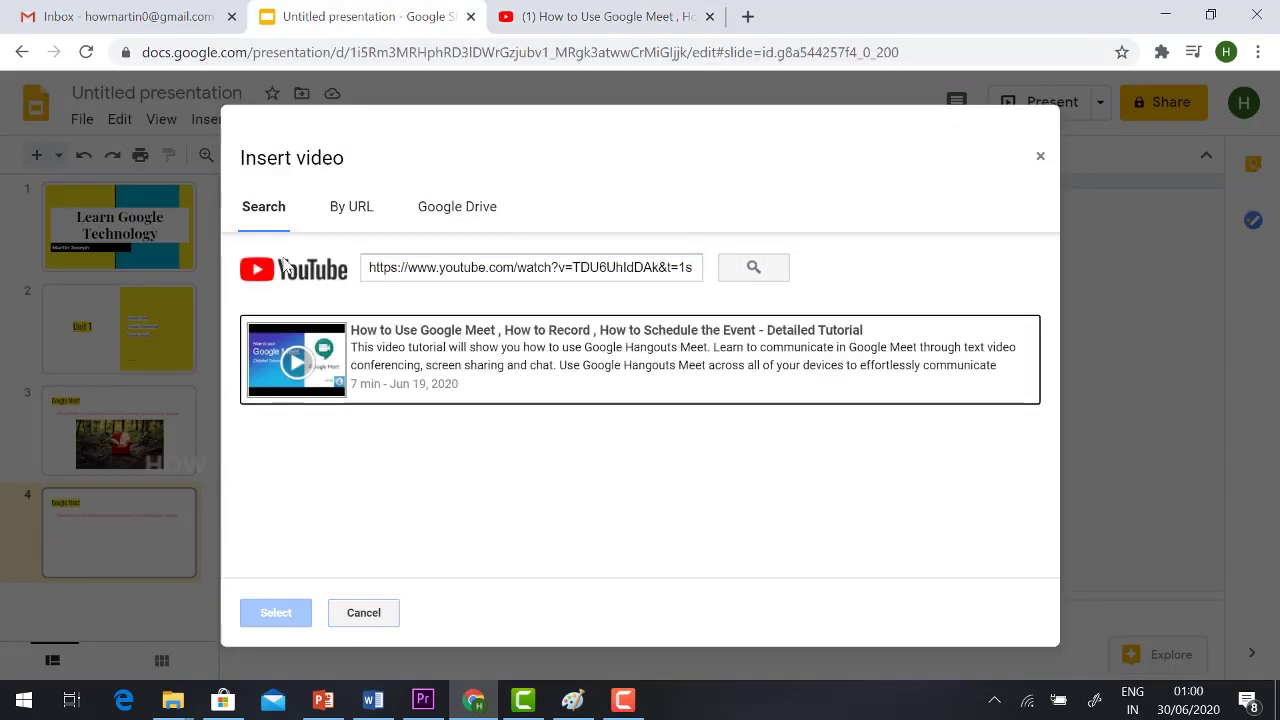
{"action": "left_click", "coordinate": [475, 352]}
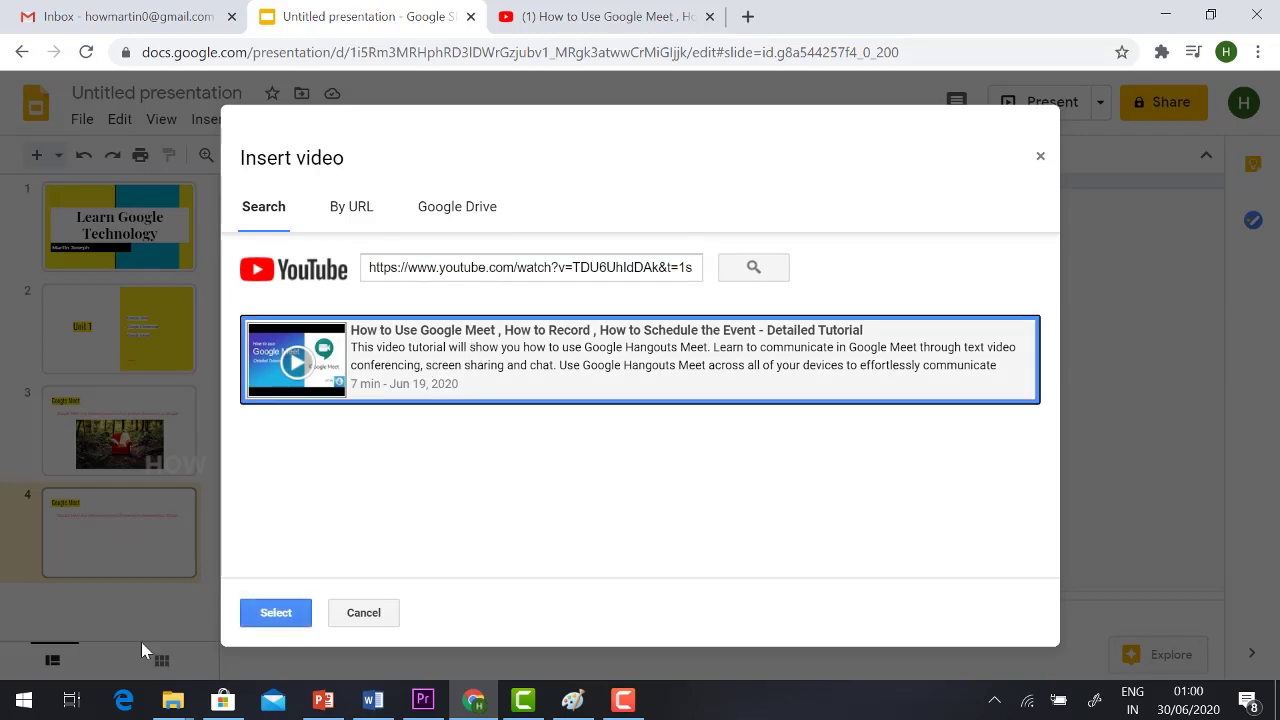
{"action": "left_click", "coordinate": [286, 613]}
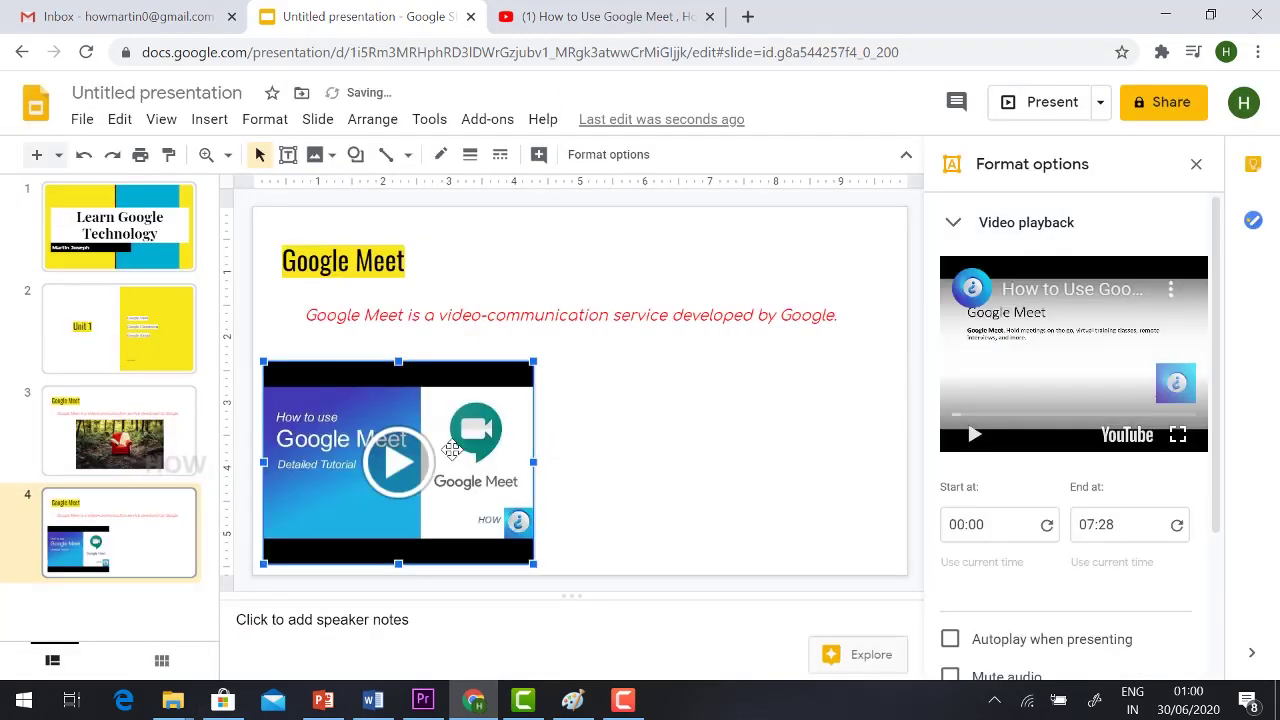
{"action": "left_click_drag", "start_coordinate": [455, 460], "coordinate": [594, 444]}
{"action": "key", "text": "Escape"}
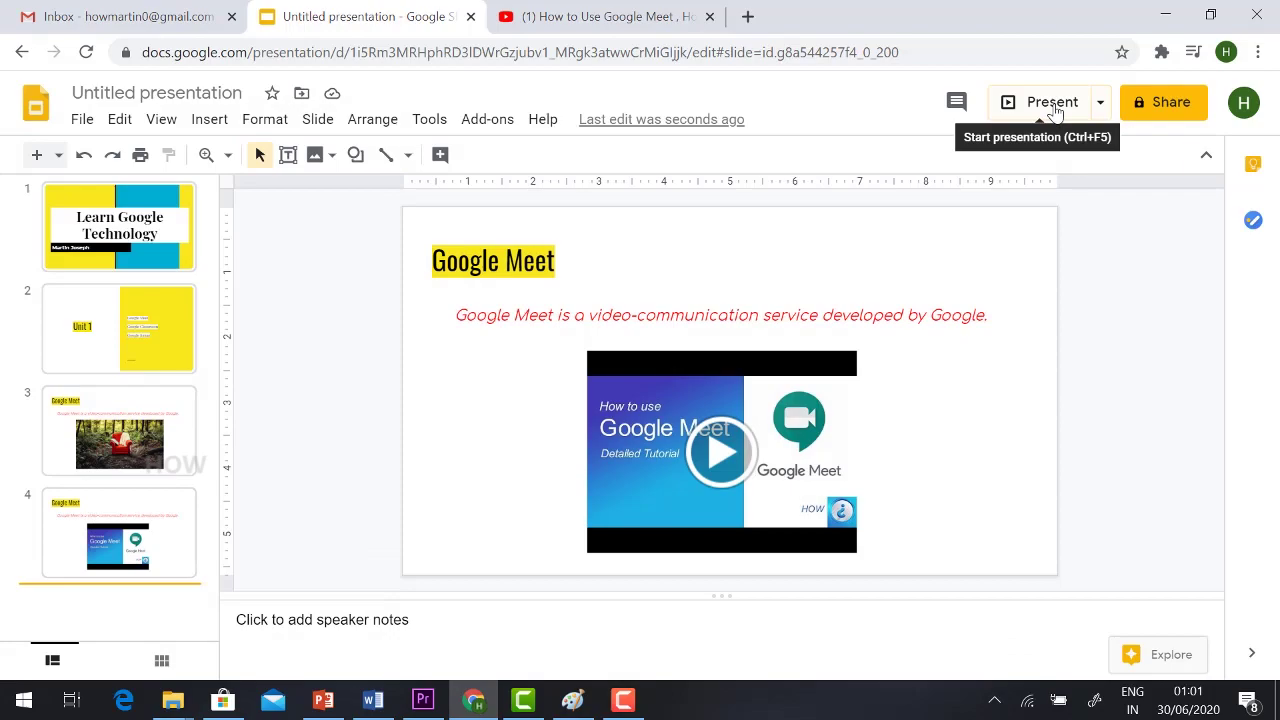
{"action": "left_click", "coordinate": [1053, 108]}
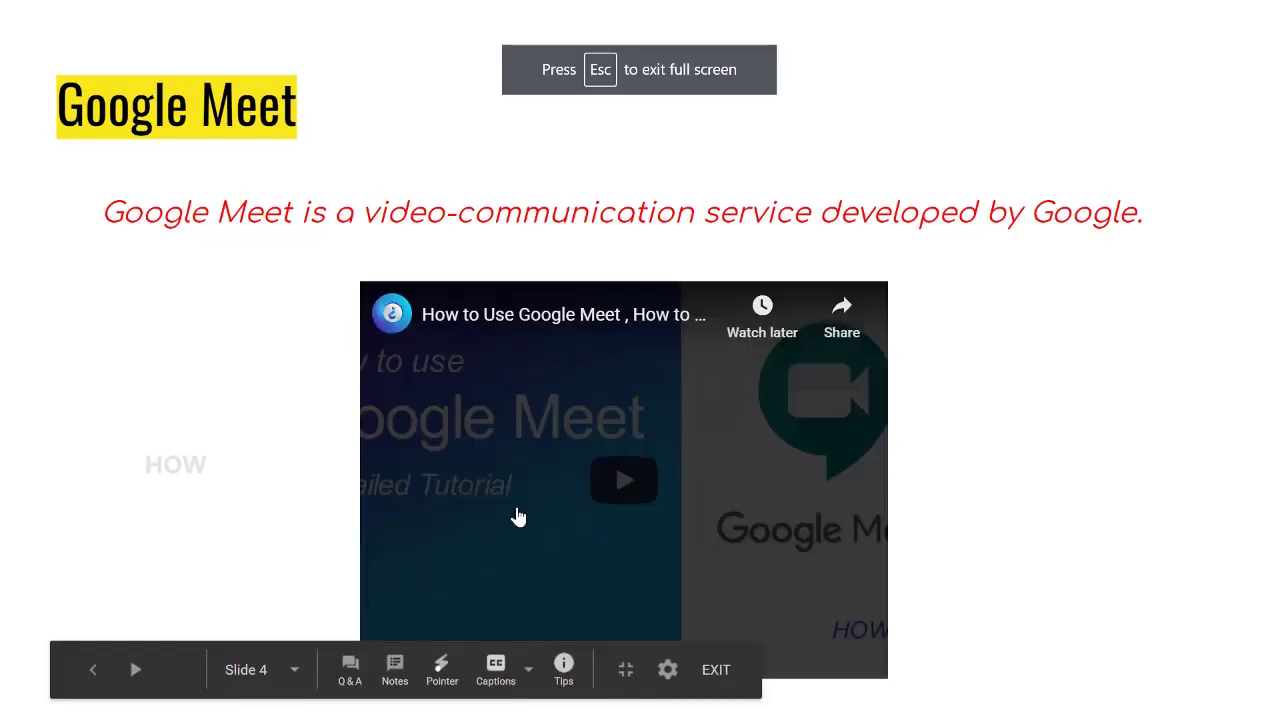
{"action": "left_click", "coordinate": [624, 482]}
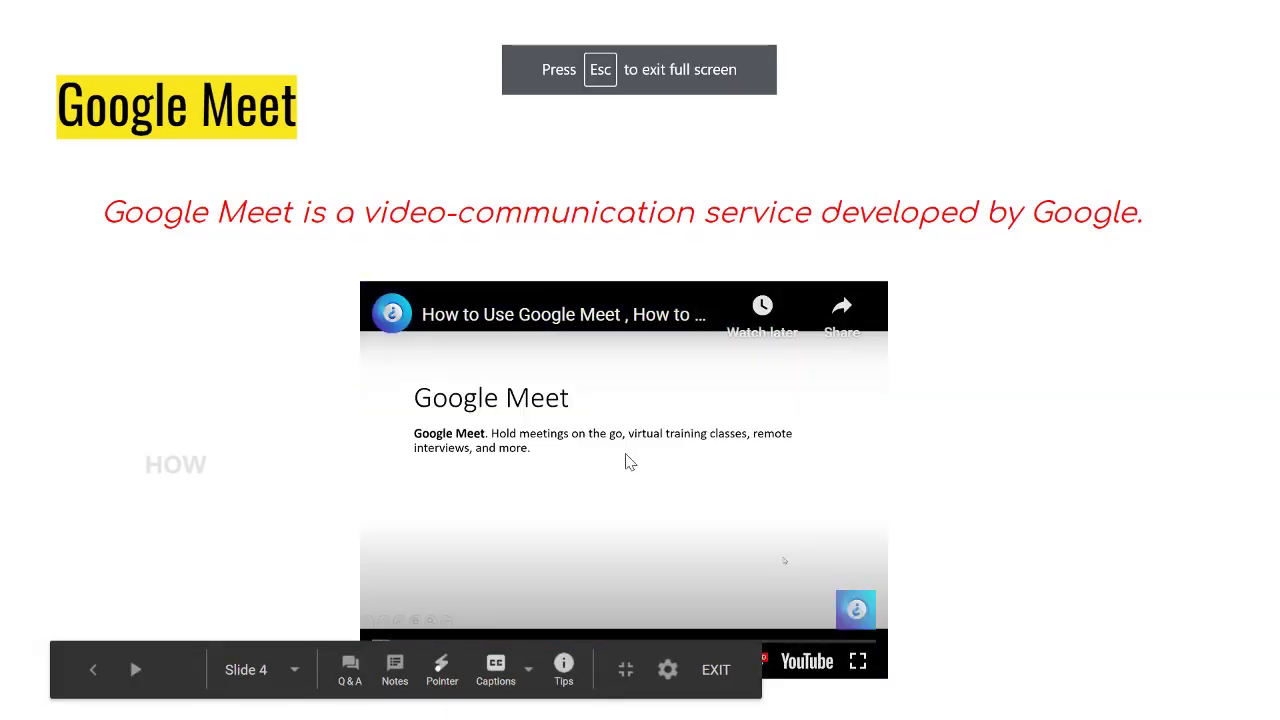
{"action": "left_click", "coordinate": [716, 670]}
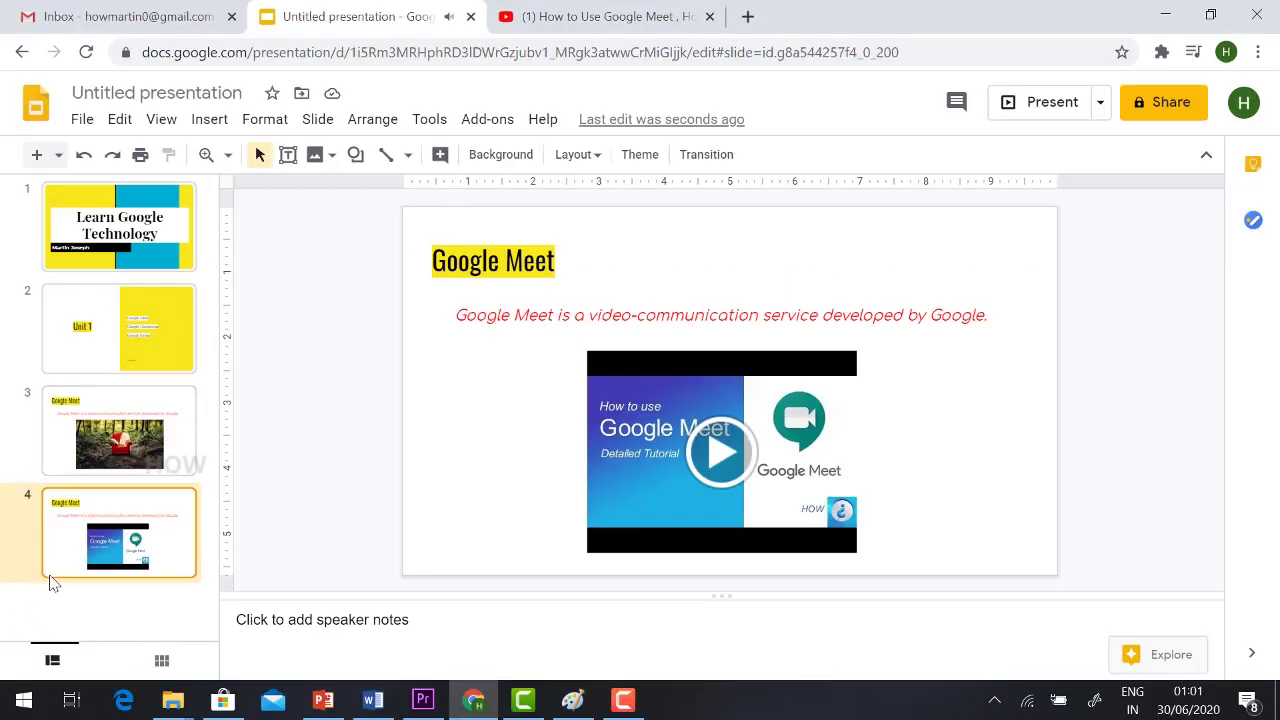
Add slide 5 and draw an up-down arrow shape below the title
{"action": "left_click", "coordinate": [111, 605]}
{"action": "right_click", "coordinate": [109, 603]}
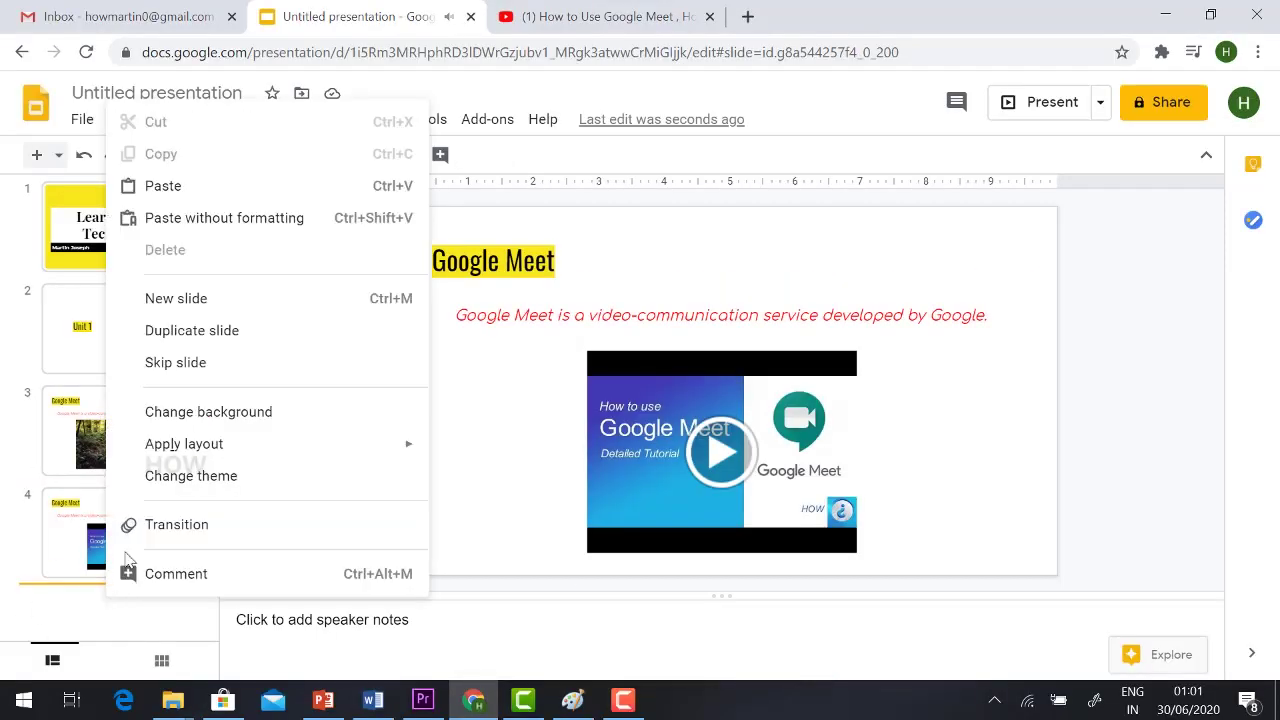
{"action": "left_click", "coordinate": [182, 300]}
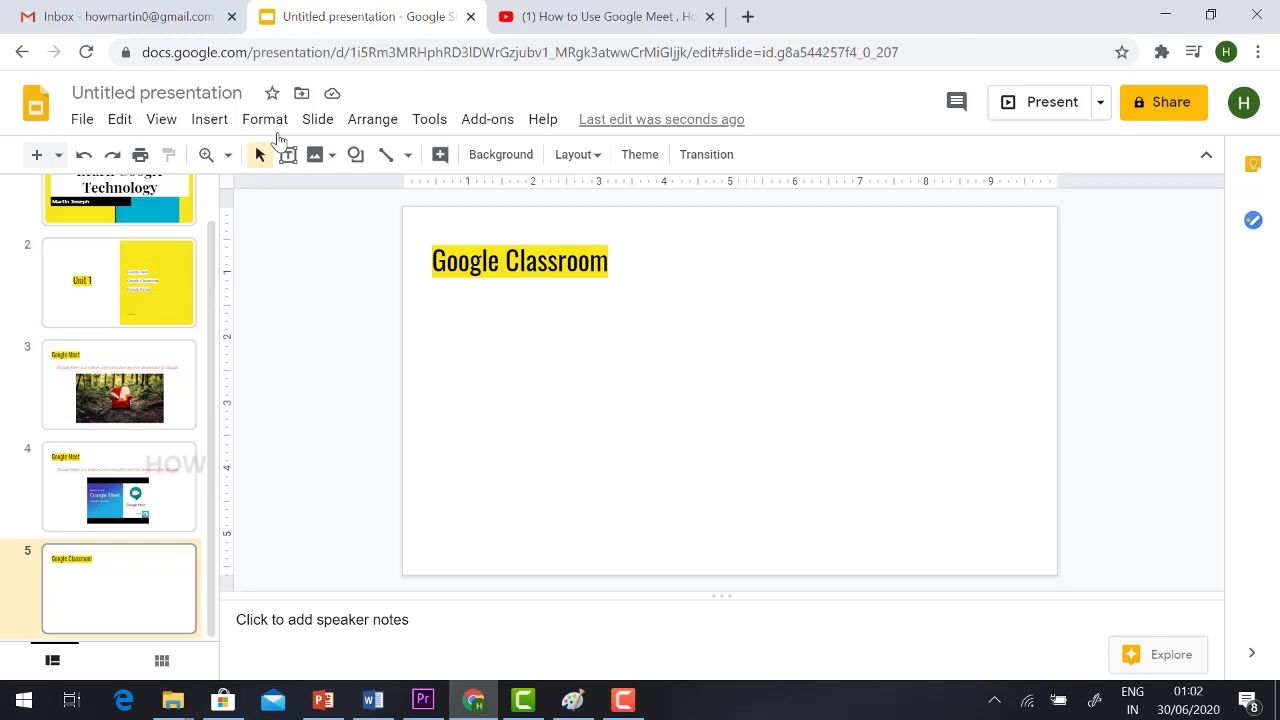
{"action": "left_click", "coordinate": [209, 119]}
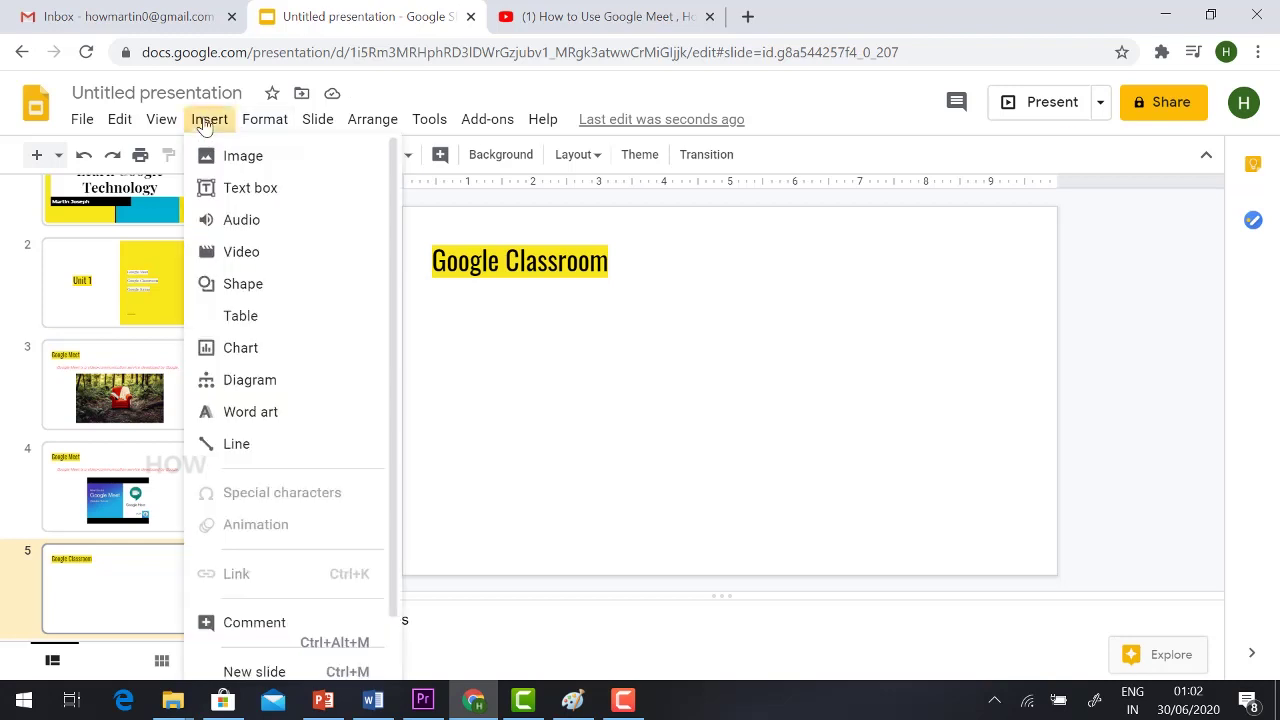
{"action": "mouse_move", "coordinate": [247, 290]}
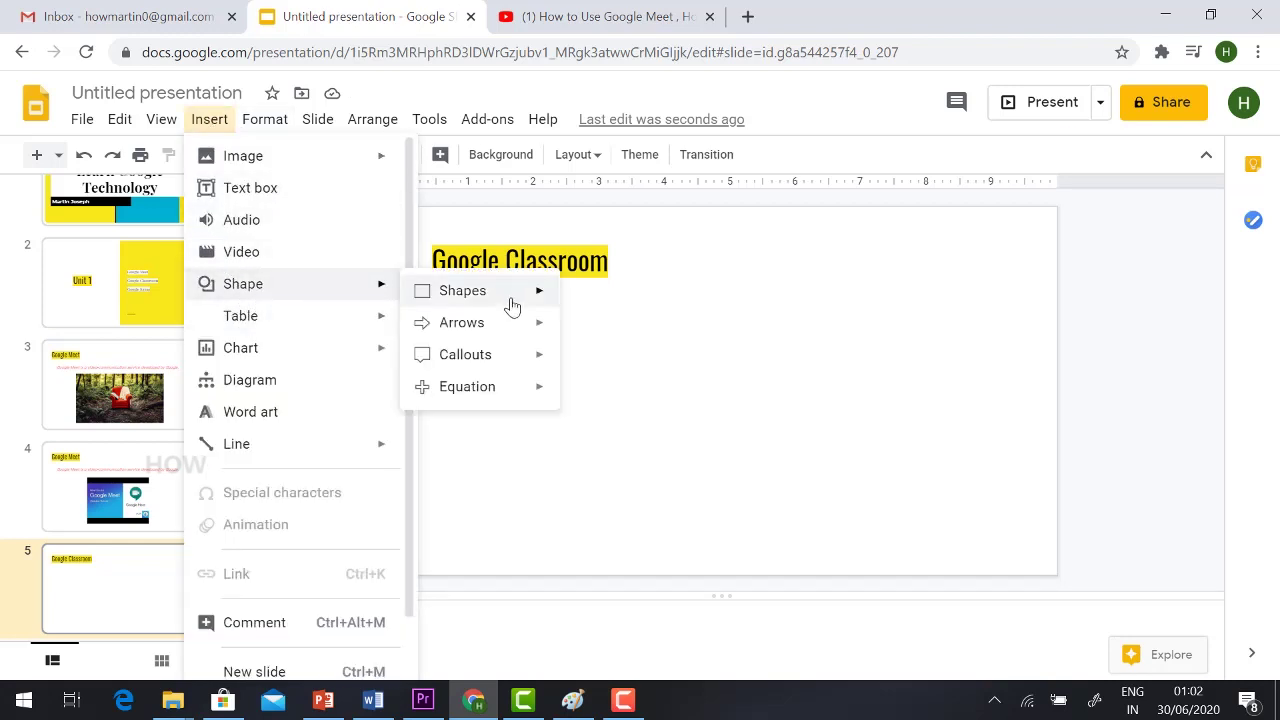
{"action": "mouse_move", "coordinate": [487, 327]}
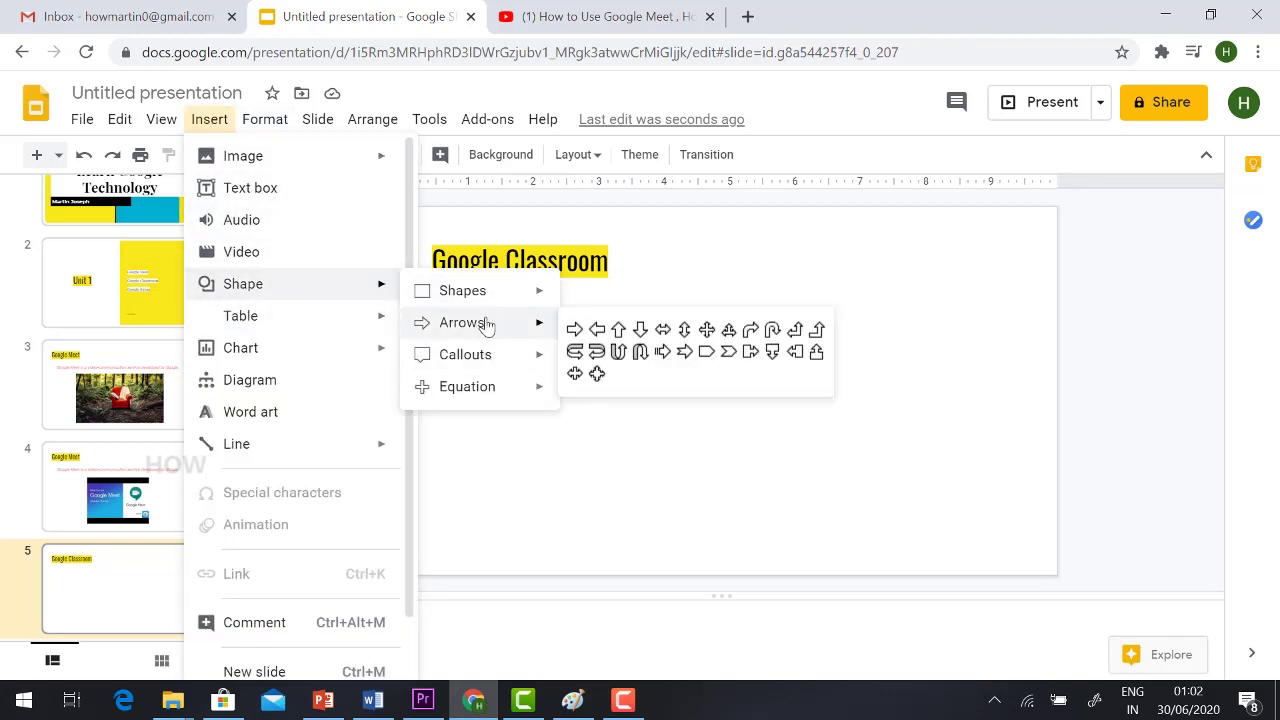
{"action": "left_click", "coordinate": [684, 330]}
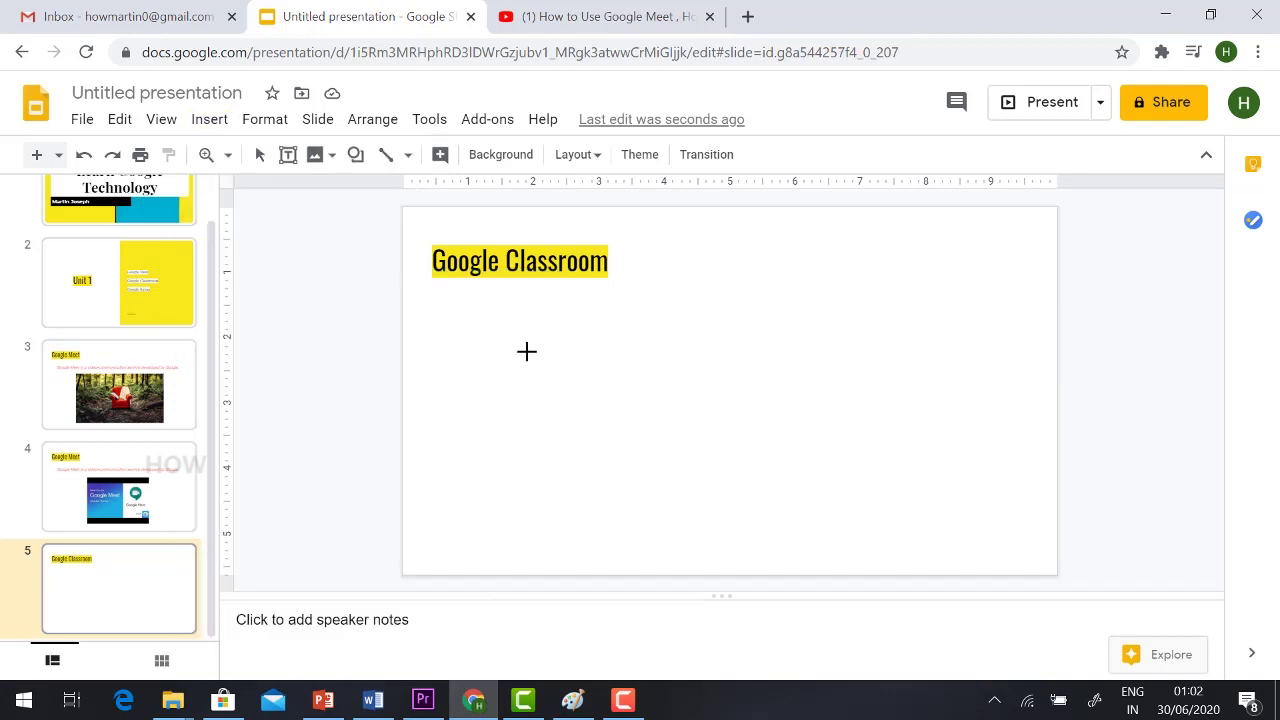
{"action": "left_click_drag", "start_coordinate": [518, 325], "coordinate": [564, 457]}
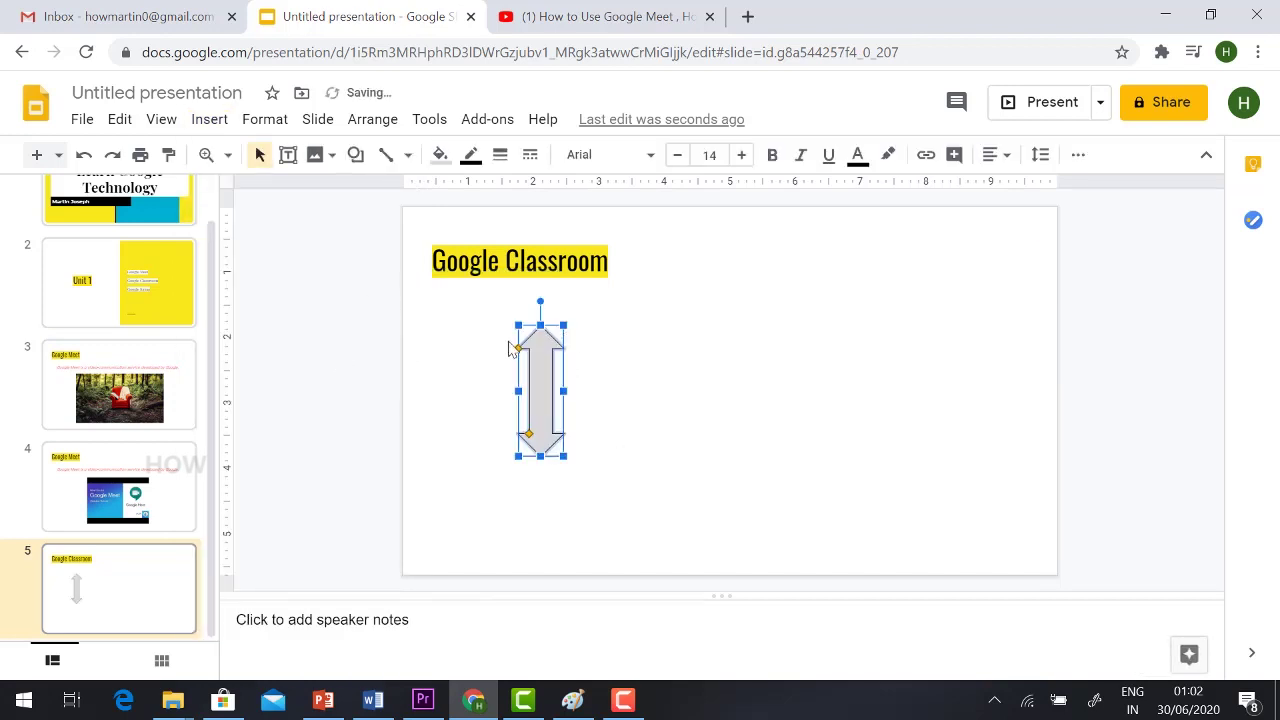
Fill the arrow orange with a purple outline and nudge it slightly left
{"action": "left_click", "coordinate": [440, 155]}
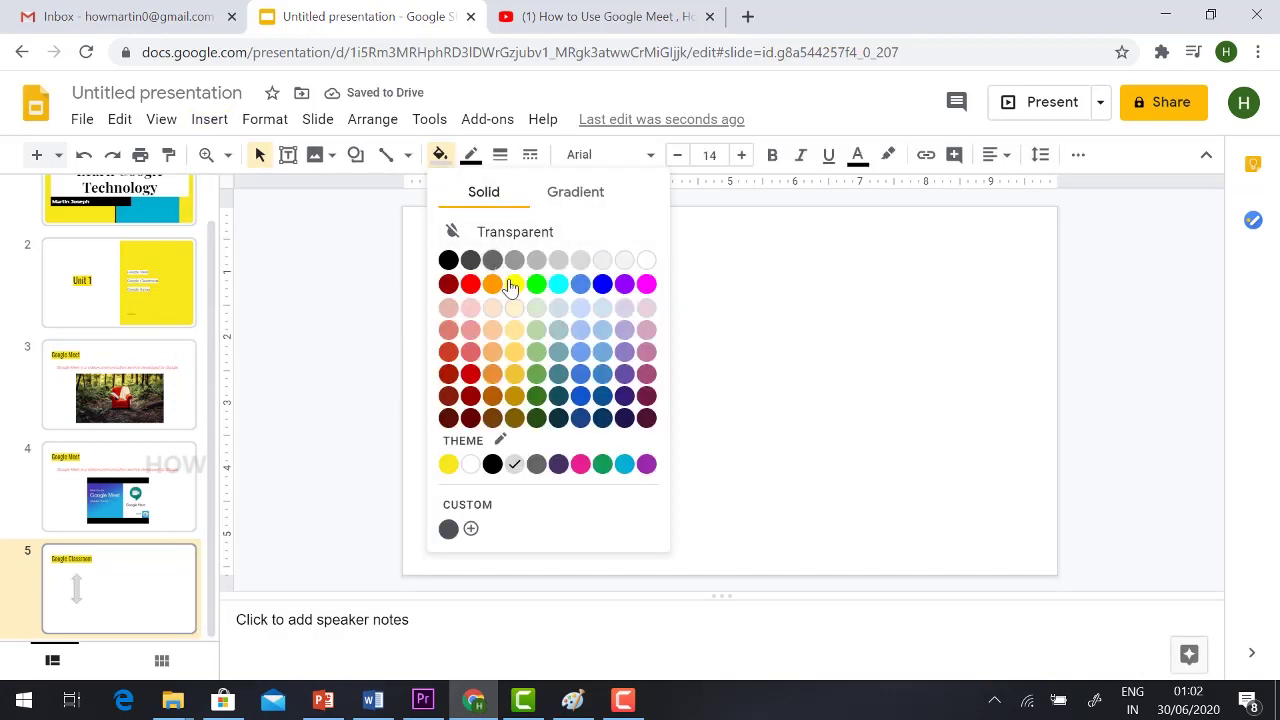
{"action": "left_click", "coordinate": [492, 284]}
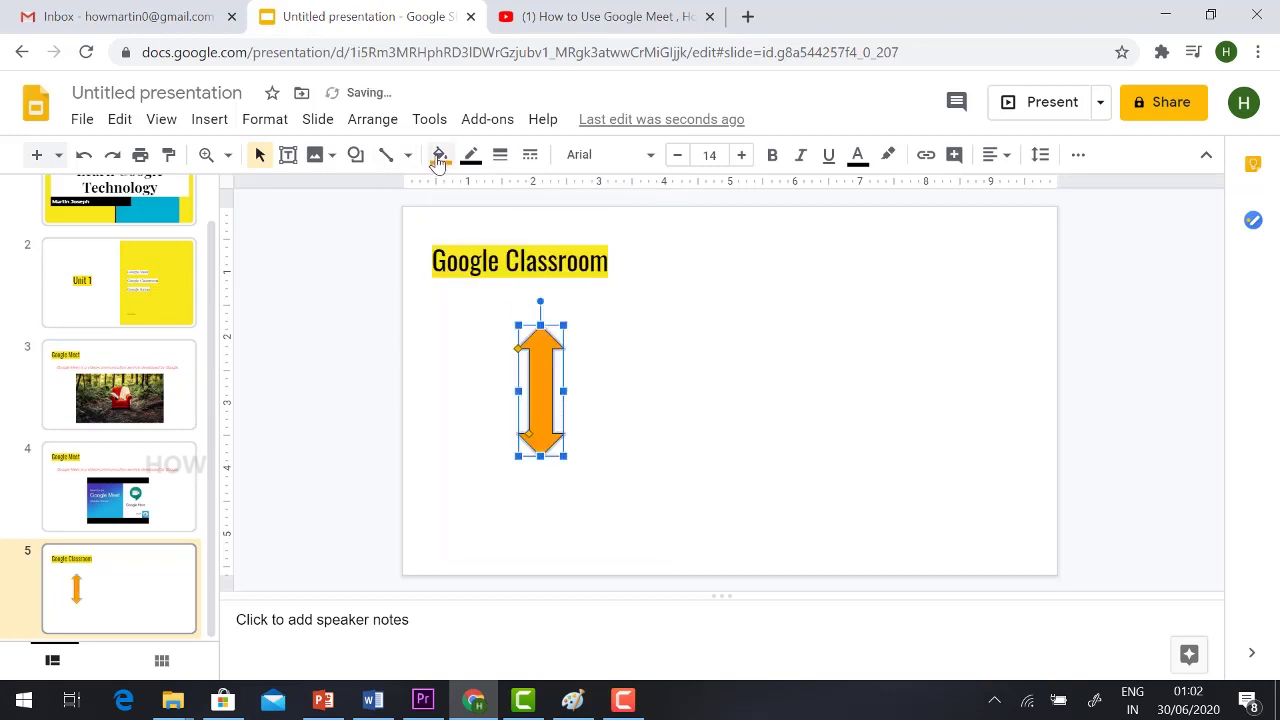
{"action": "left_click", "coordinate": [471, 155]}
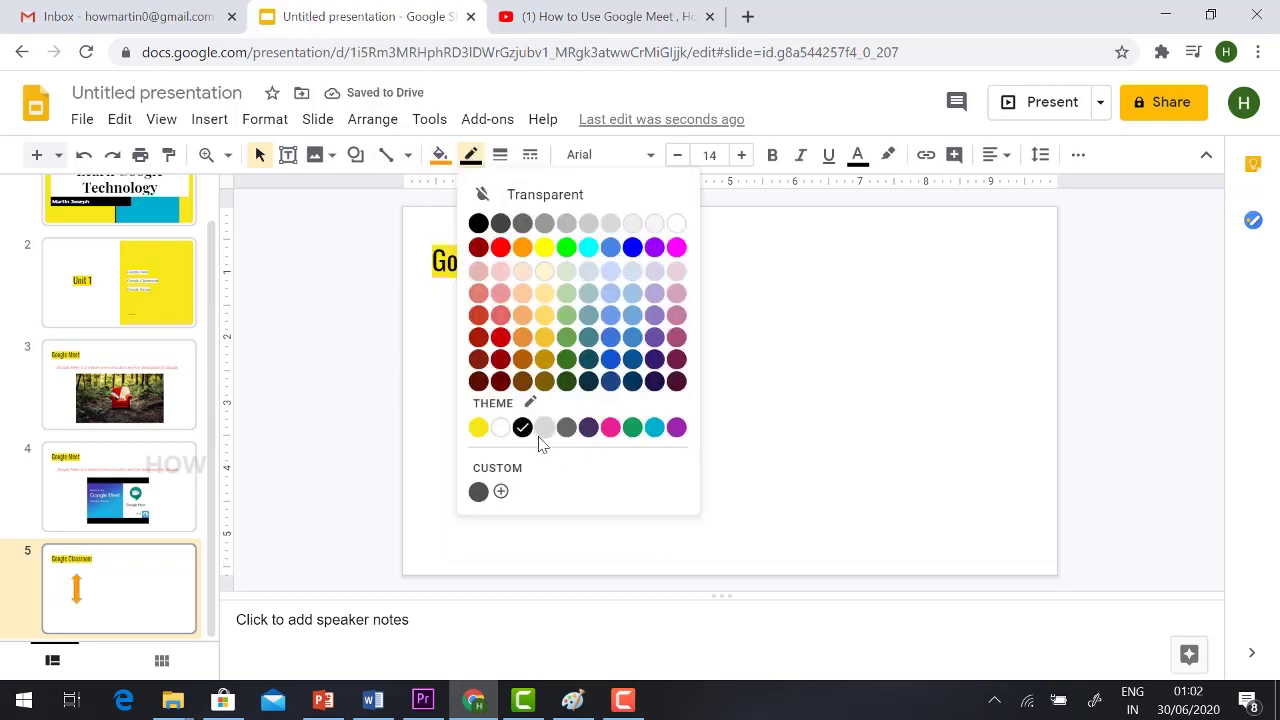
{"action": "left_click", "coordinate": [654, 247]}
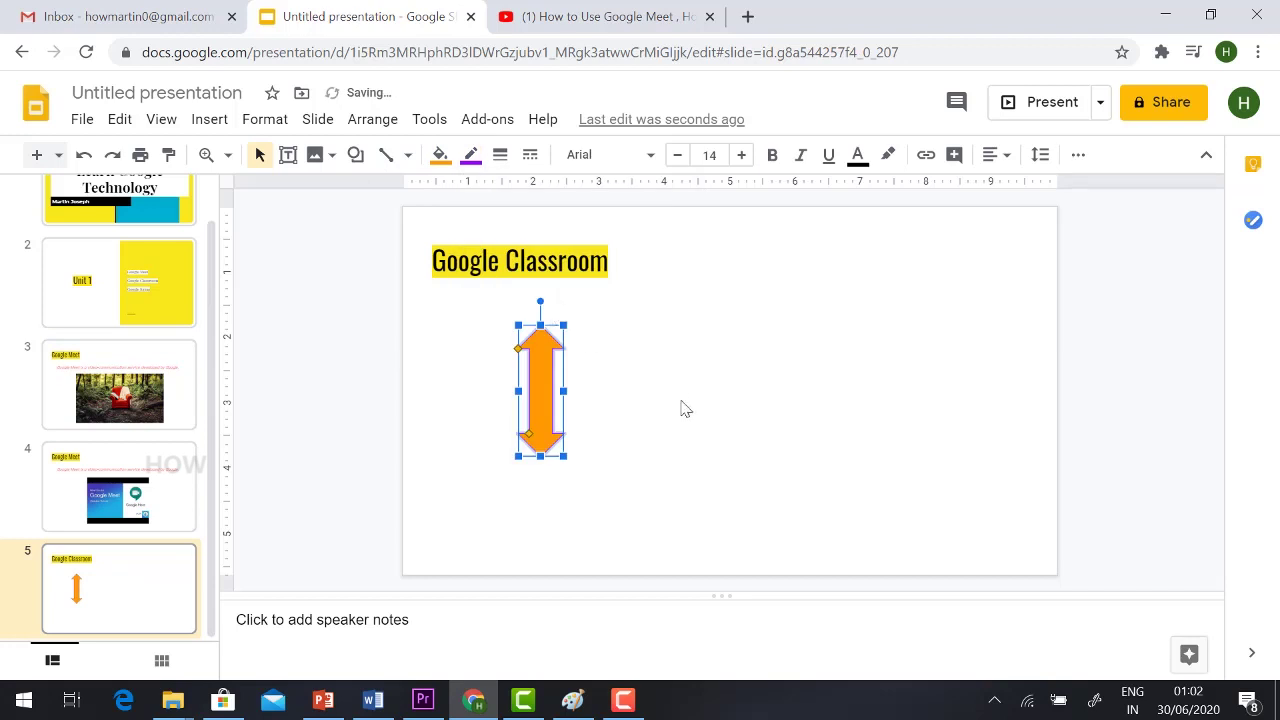
{"action": "left_click", "coordinate": [631, 385]}
{"action": "left_click_drag", "start_coordinate": [541, 390], "coordinate": [506, 390]}
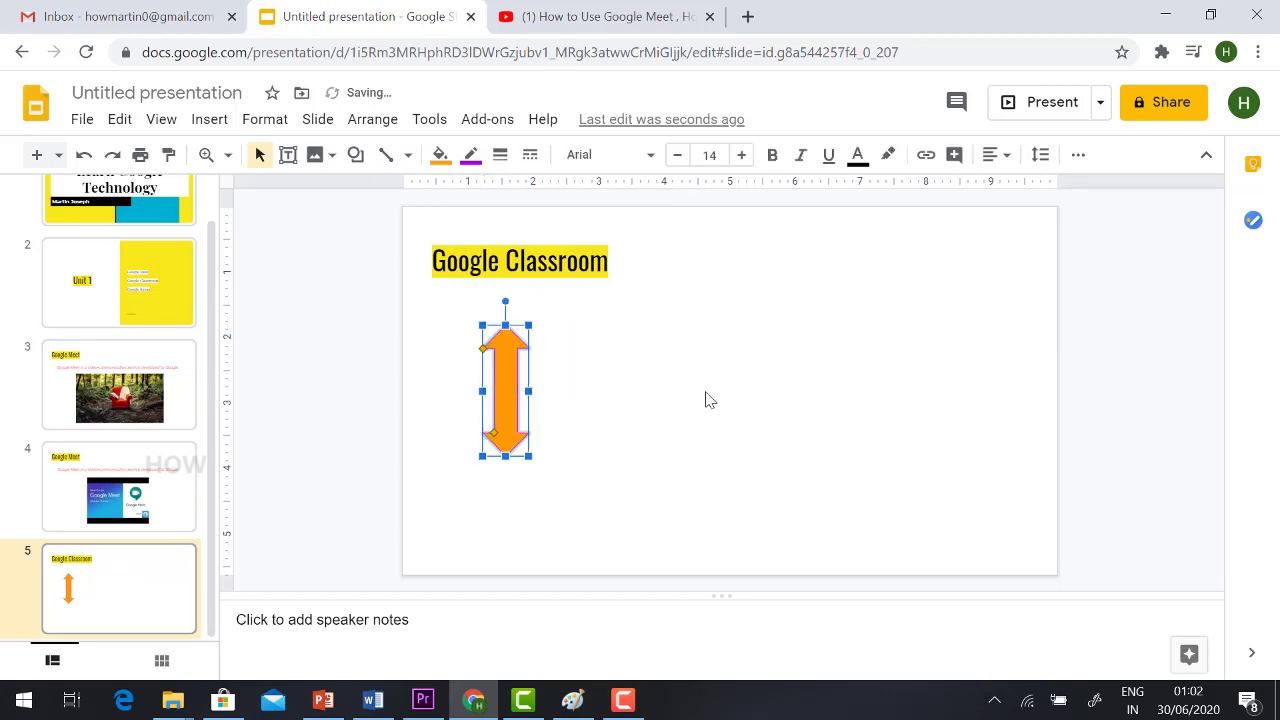
{"action": "left_click", "coordinate": [698, 392]}
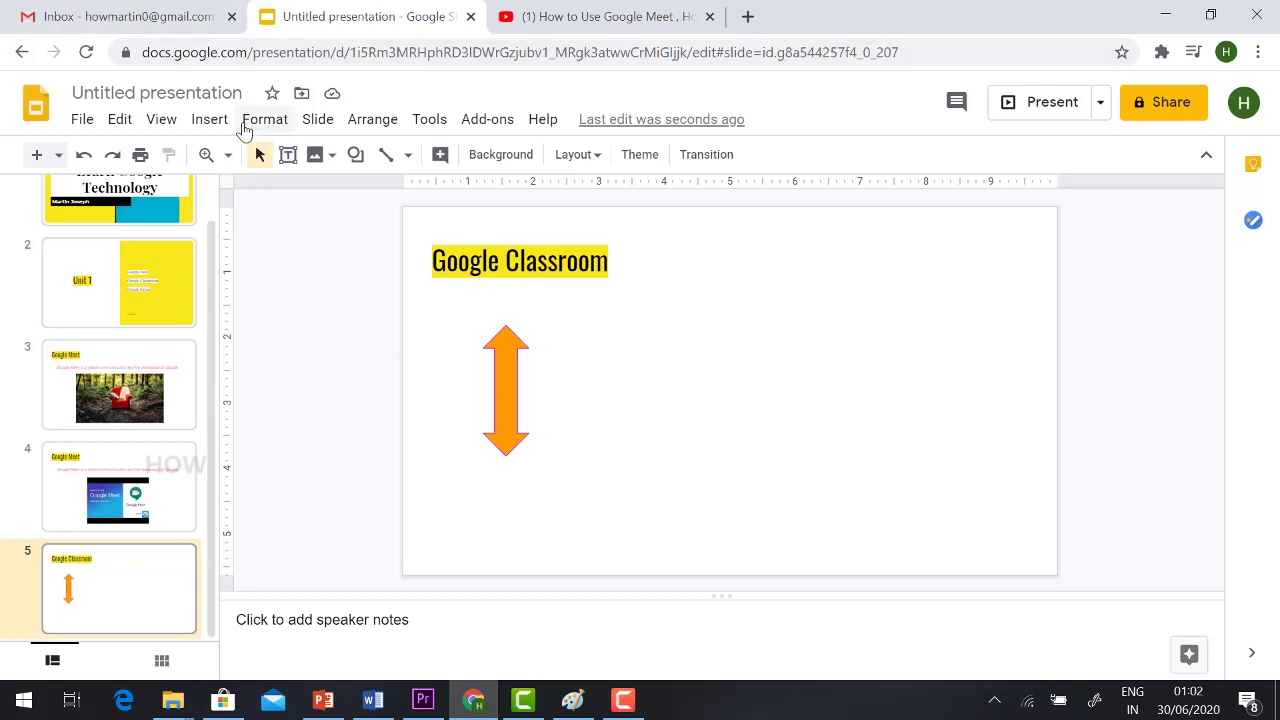
Insert a 'Points scored' pie chart, view its data in Sheets, and start the slideshow
{"action": "left_click", "coordinate": [211, 122]}
{"action": "mouse_move", "coordinate": [251, 352]}
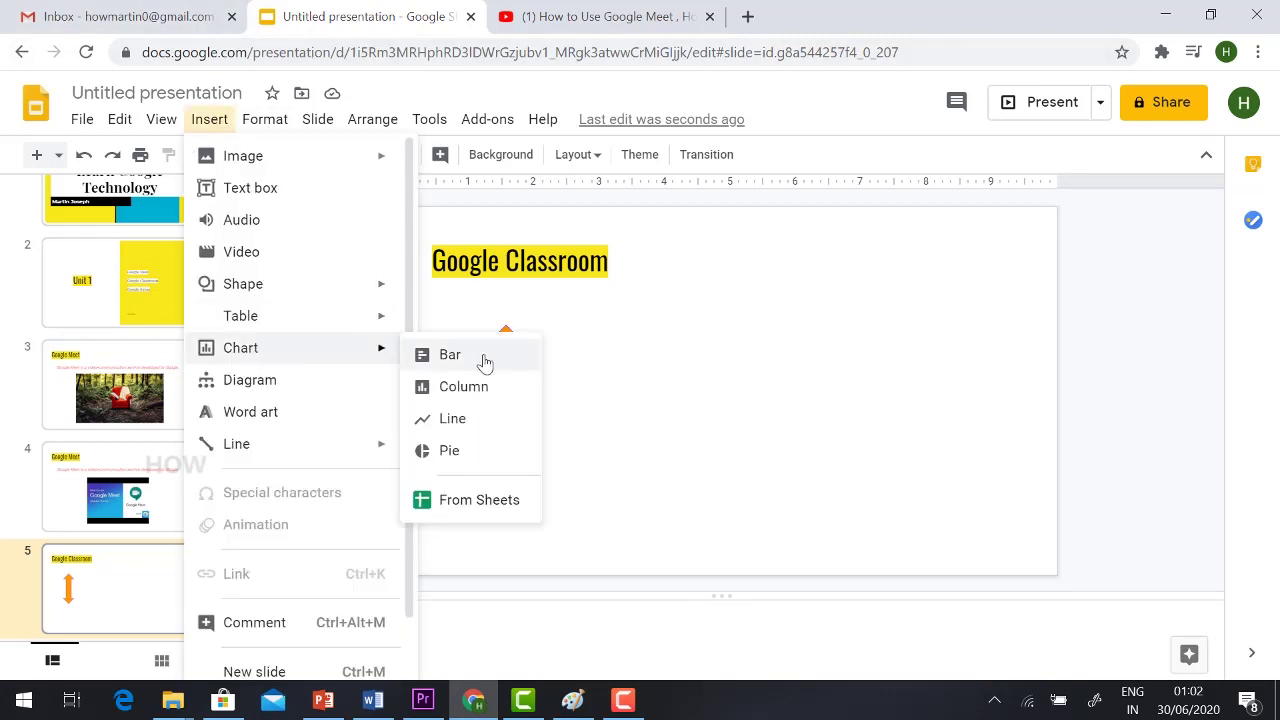
{"action": "left_click", "coordinate": [450, 450]}
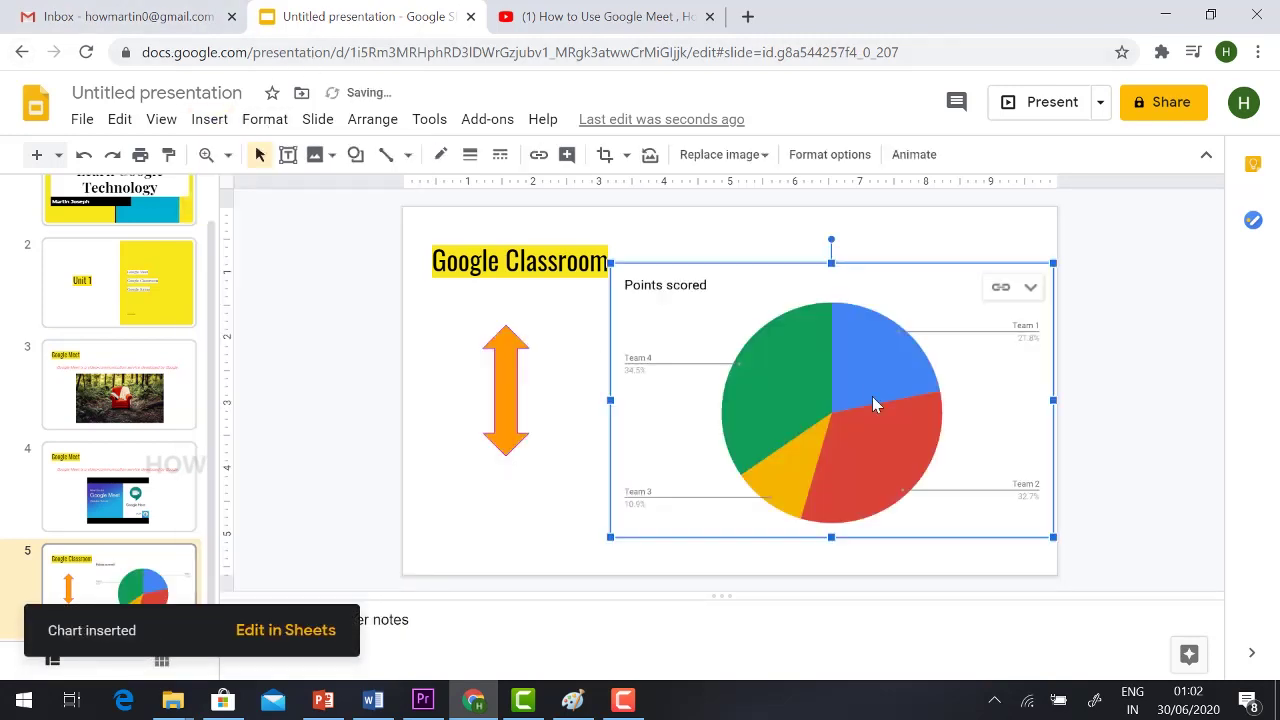
{"action": "left_click", "coordinate": [286, 632]}
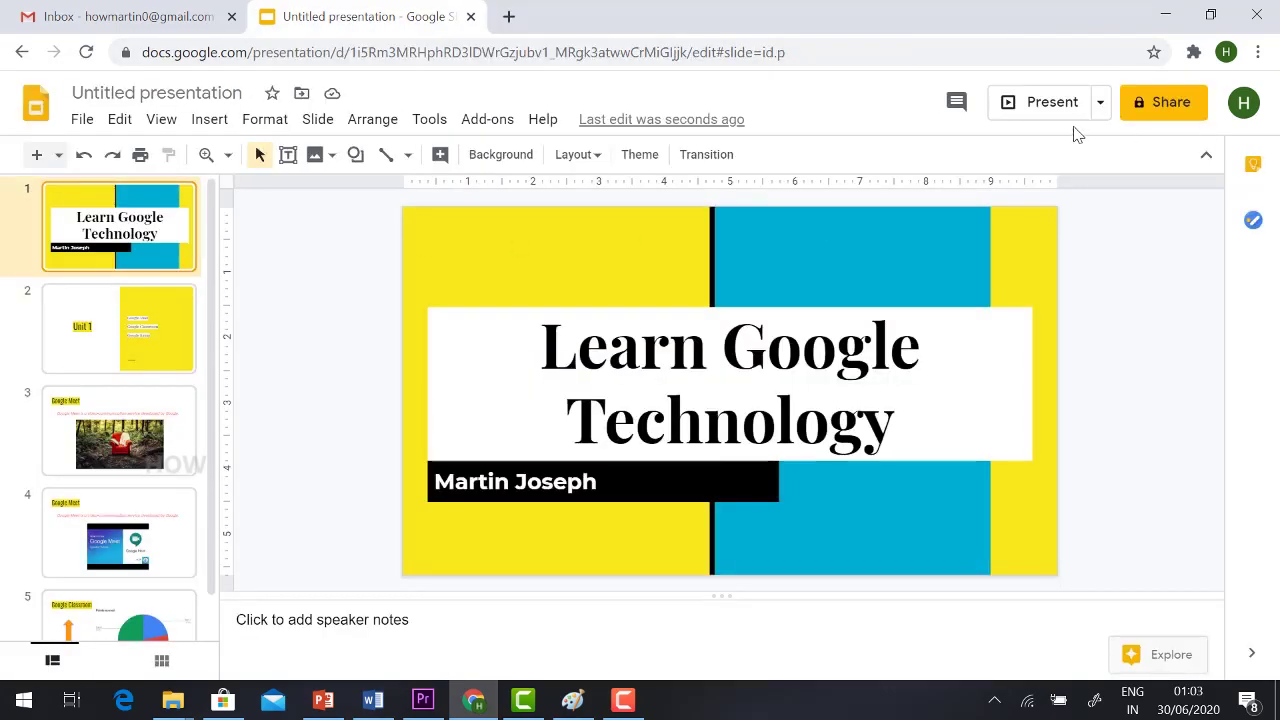
{"action": "left_click", "coordinate": [1060, 101]}
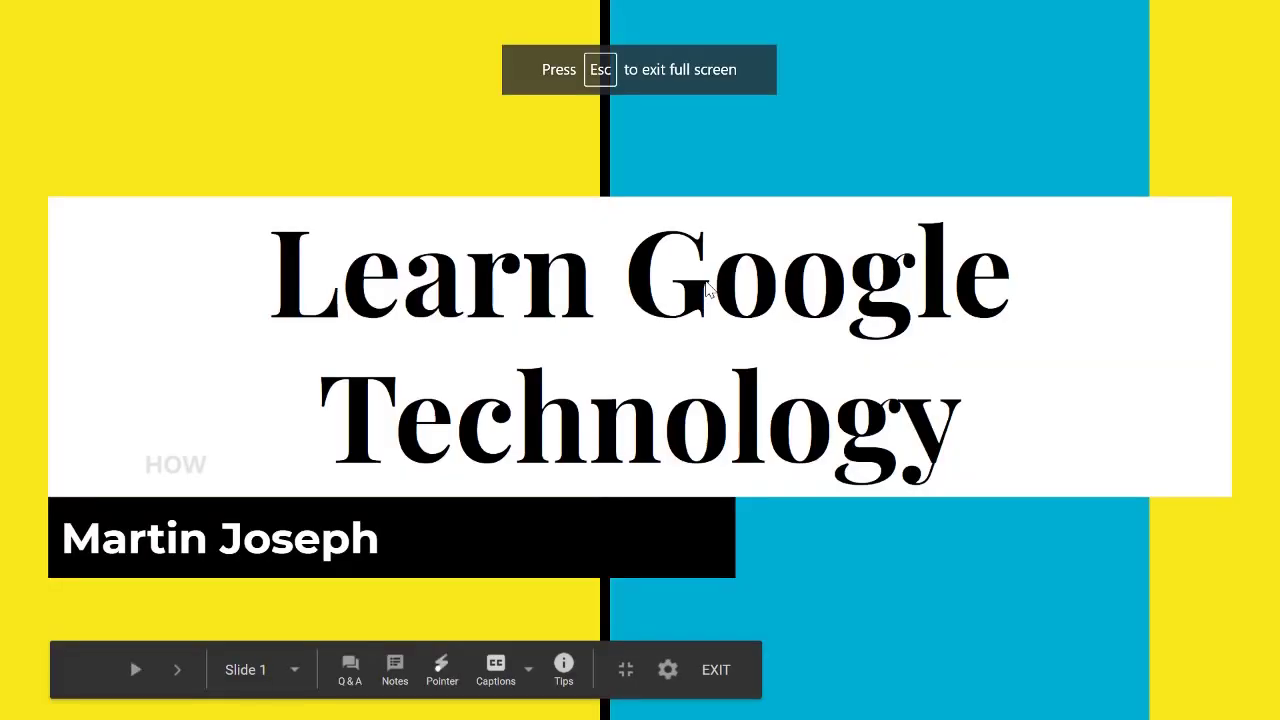
Advance the slideshow to slide 2, 'Unit 1', and exit full-screen presenting
{"action": "left_click", "coordinate": [785, 289]}
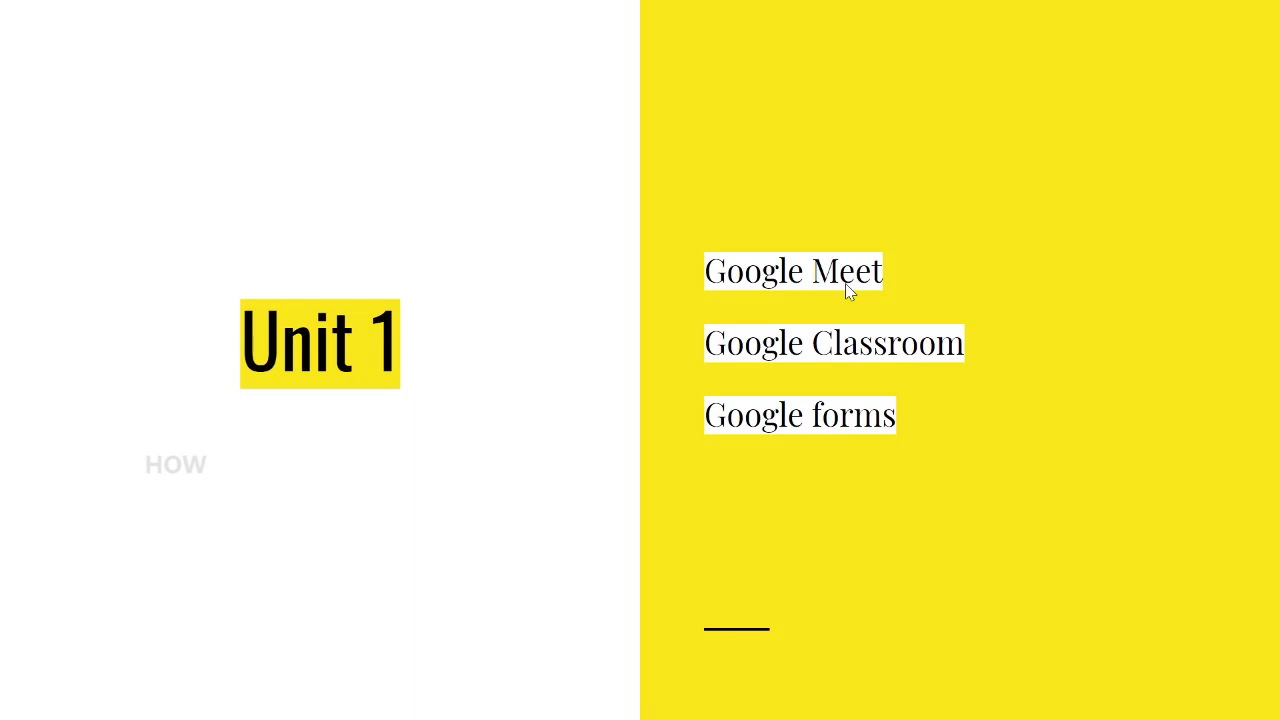
{"action": "key", "text": "Escape"}
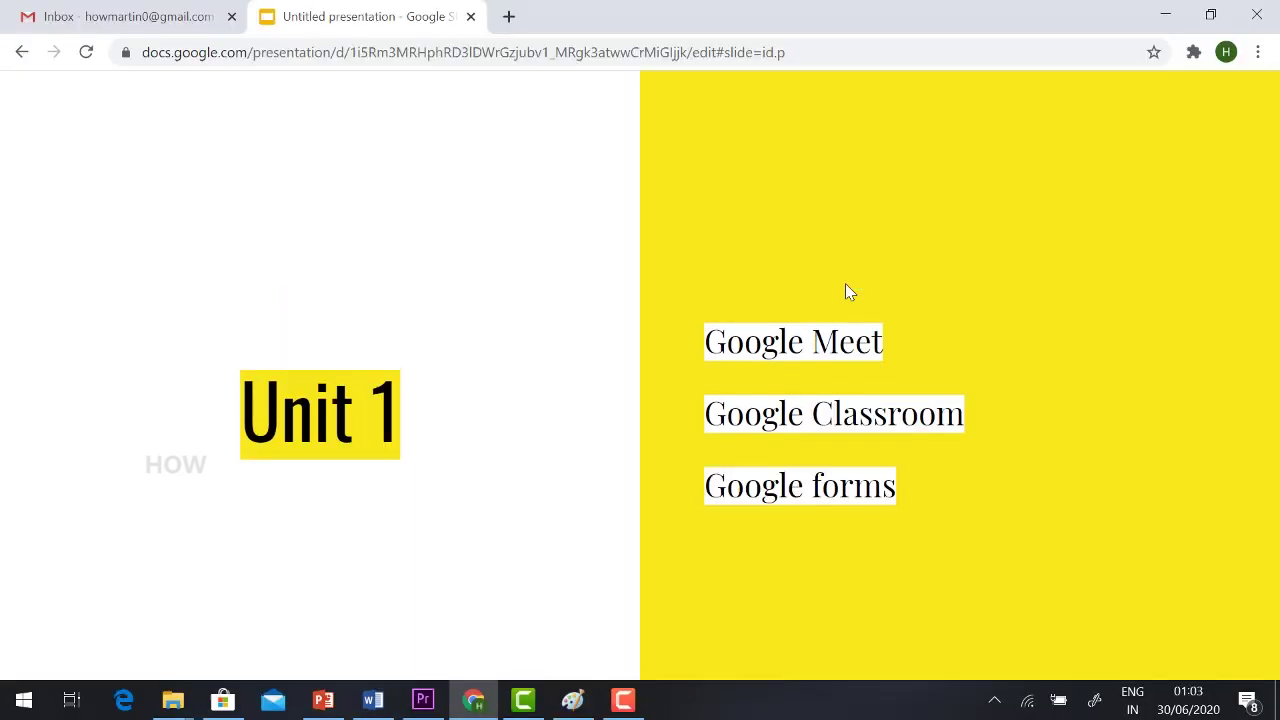
Link the 'Google Meet' agenda item to Slide 3: Google Meet
{"action": "right_click", "coordinate": [808, 344]}
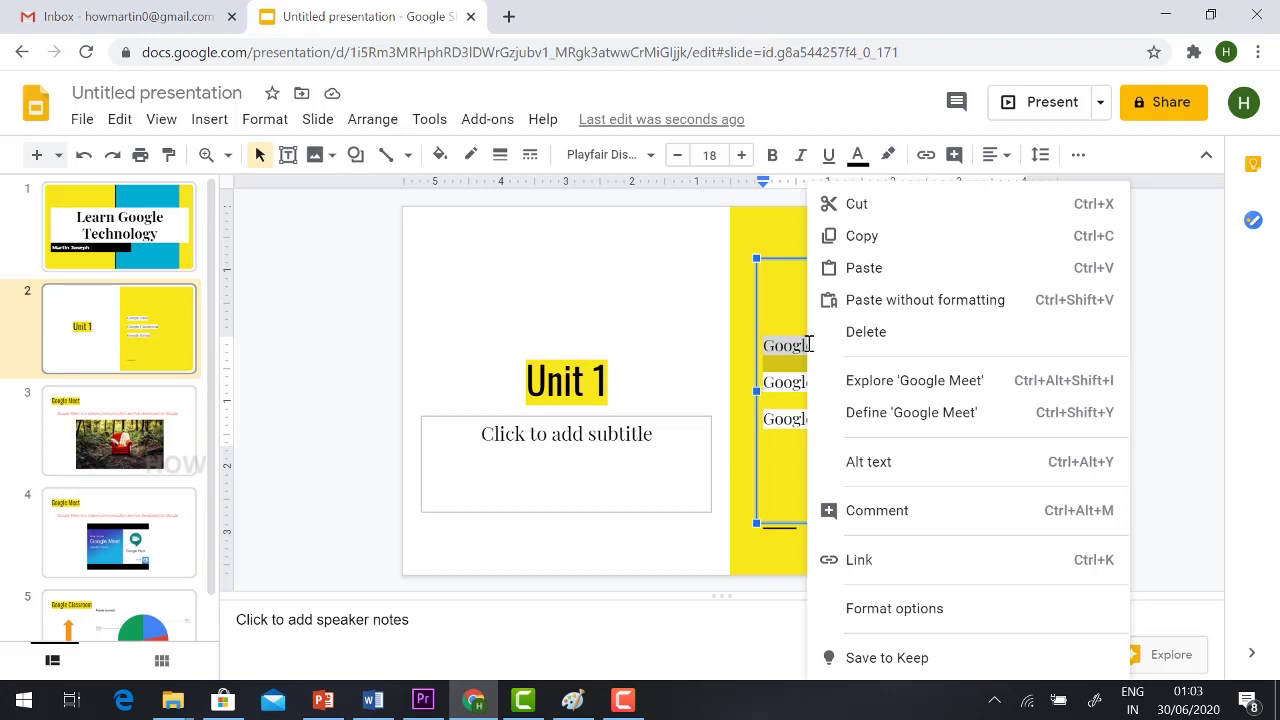
{"action": "left_click", "coordinate": [886, 570]}
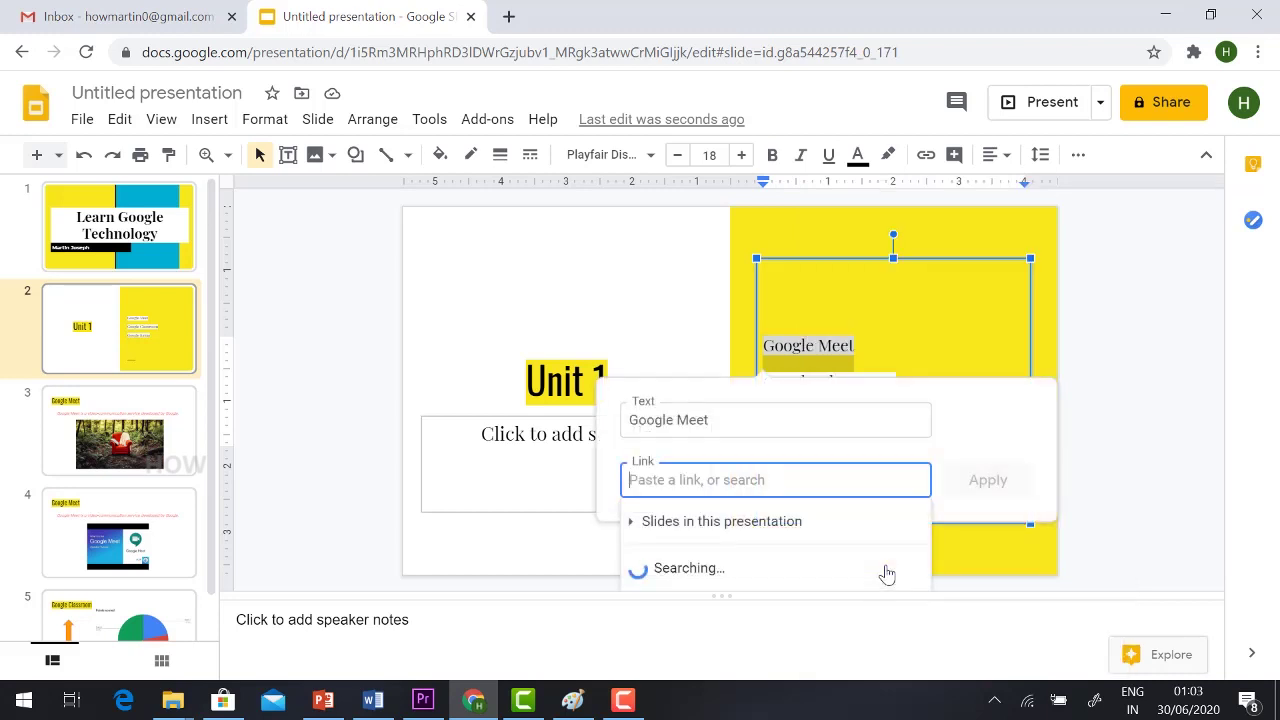
{"action": "left_click", "coordinate": [632, 524]}
{"action": "scroll", "coordinate": [786, 543], "scroll_direction": "down", "scroll_amount": 2}
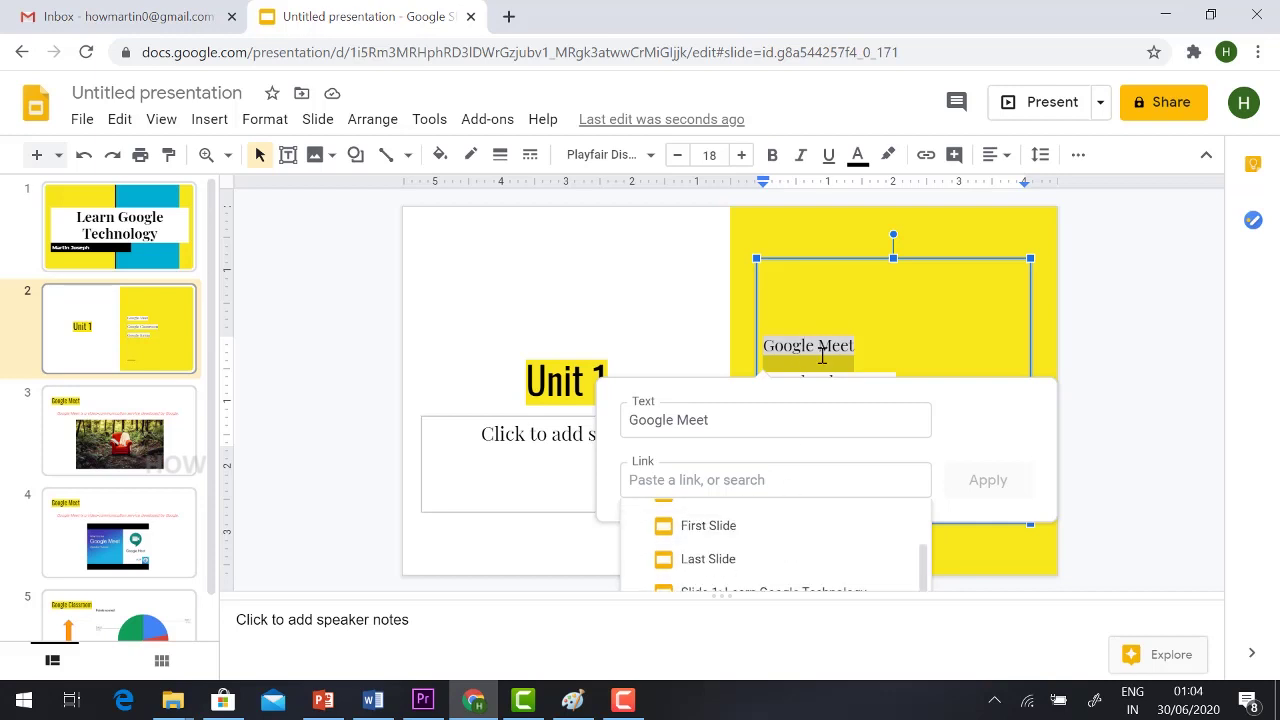
{"action": "scroll", "coordinate": [749, 553], "scroll_direction": "down", "scroll_amount": 2}
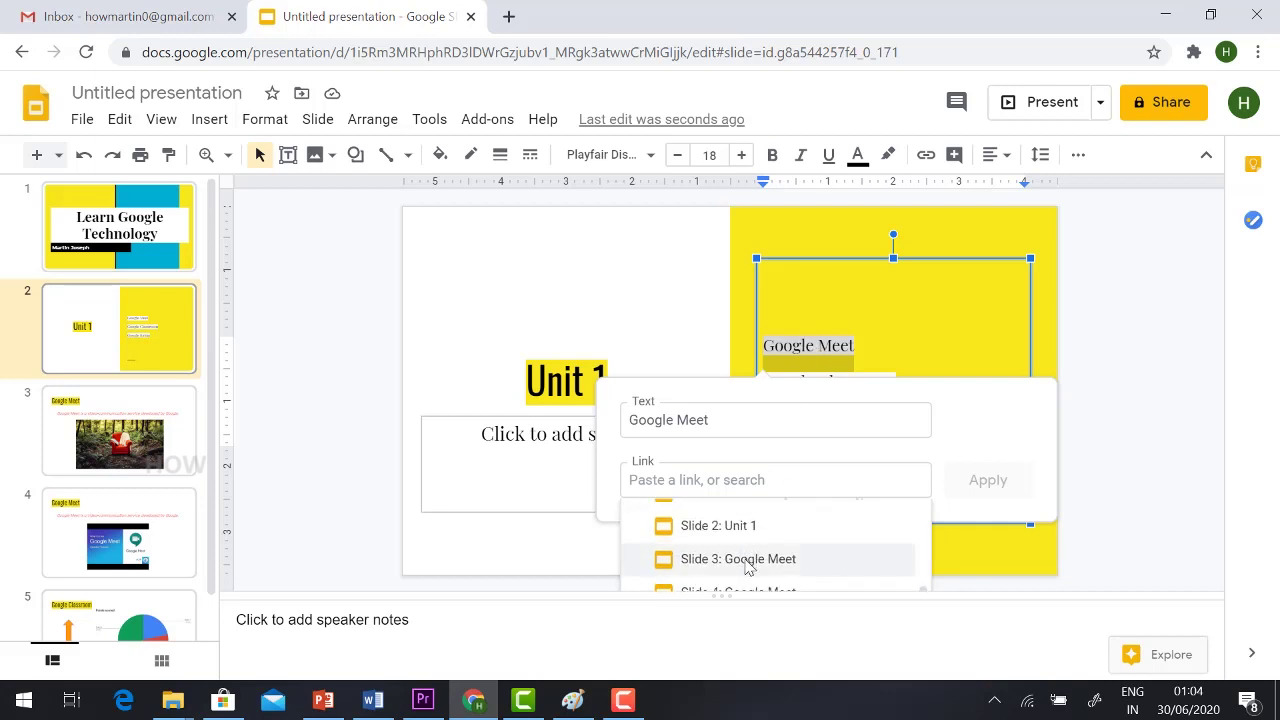
{"action": "left_click", "coordinate": [745, 560]}
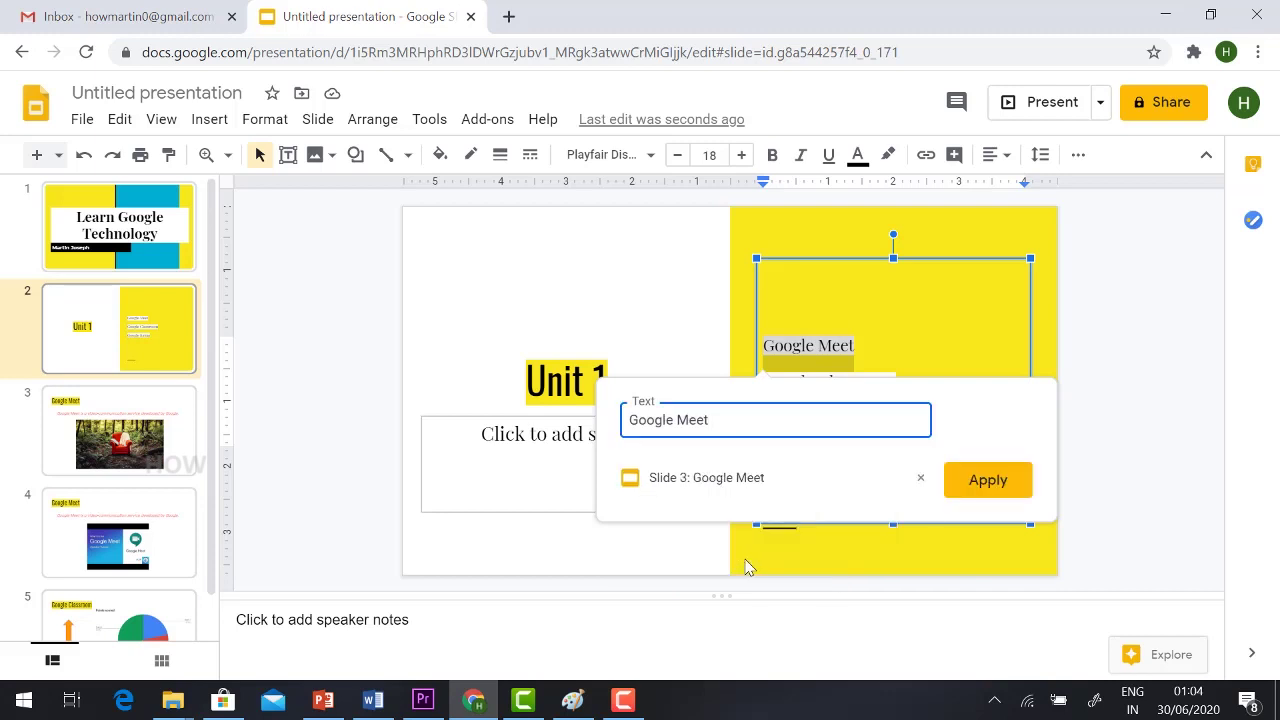
{"action": "left_click", "coordinate": [982, 482]}
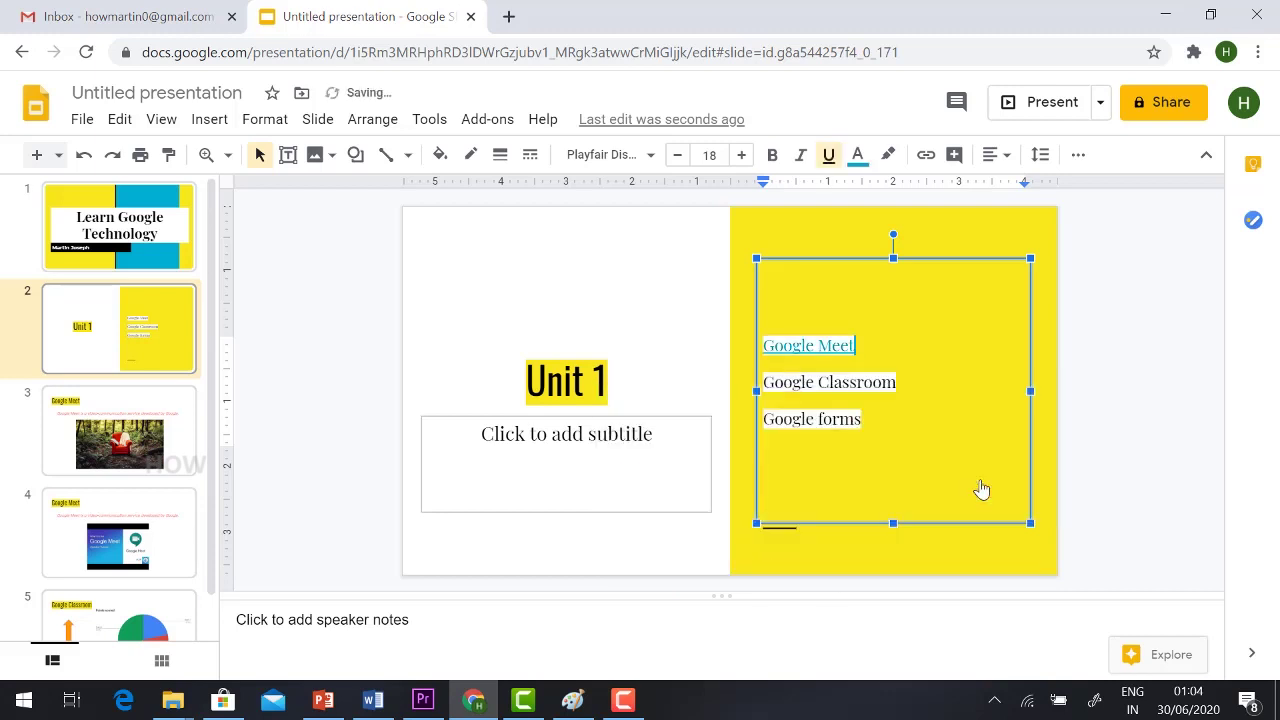
Link the 'Google Classroom' agenda item to Slide 5: Google Classroom
{"action": "left_click_drag", "start_coordinate": [920, 383], "coordinate": [765, 380]}
{"action": "right_click", "coordinate": [795, 382]}
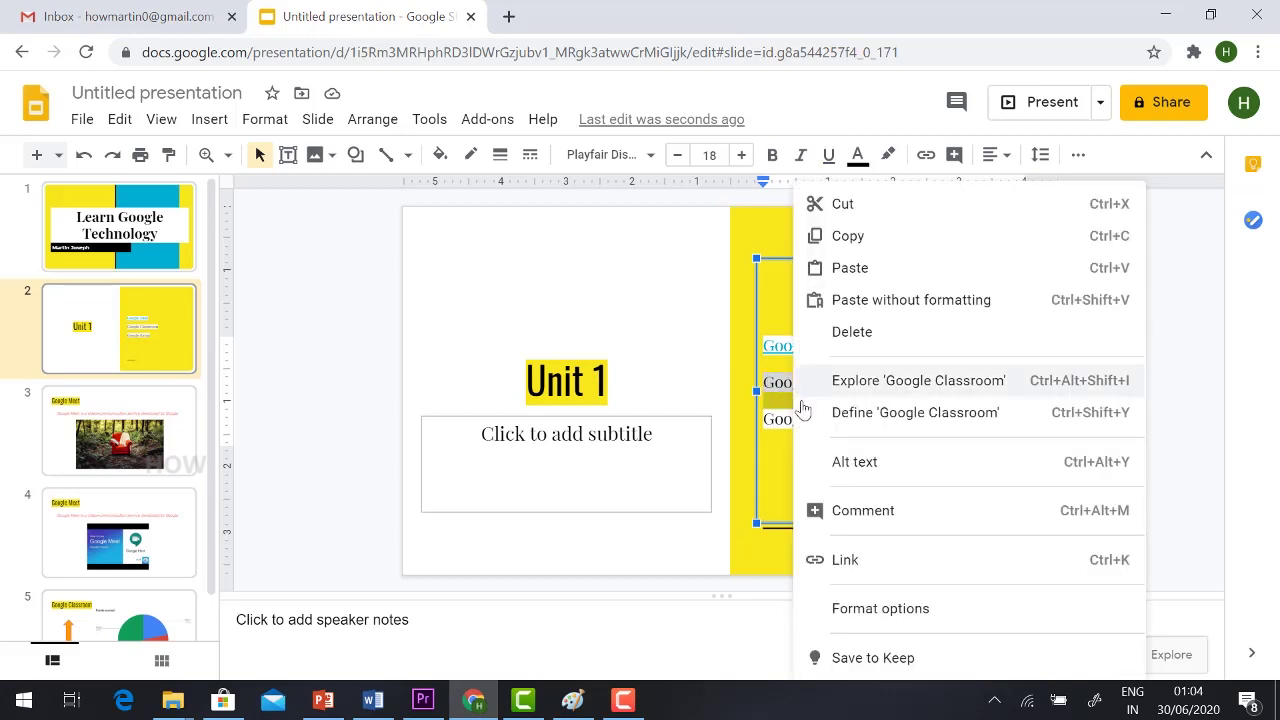
{"action": "left_click", "coordinate": [853, 566]}
{"action": "left_click", "coordinate": [631, 560]}
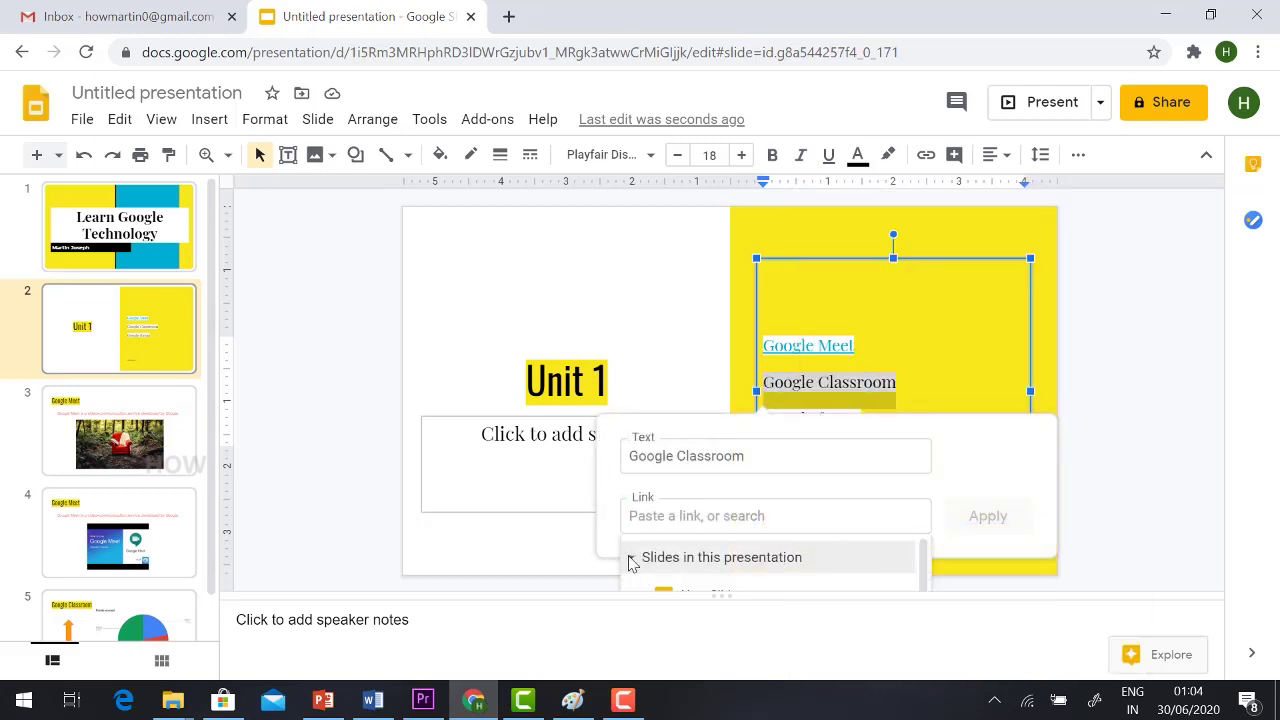
{"action": "scroll", "coordinate": [751, 557], "scroll_direction": "down", "scroll_amount": 3}
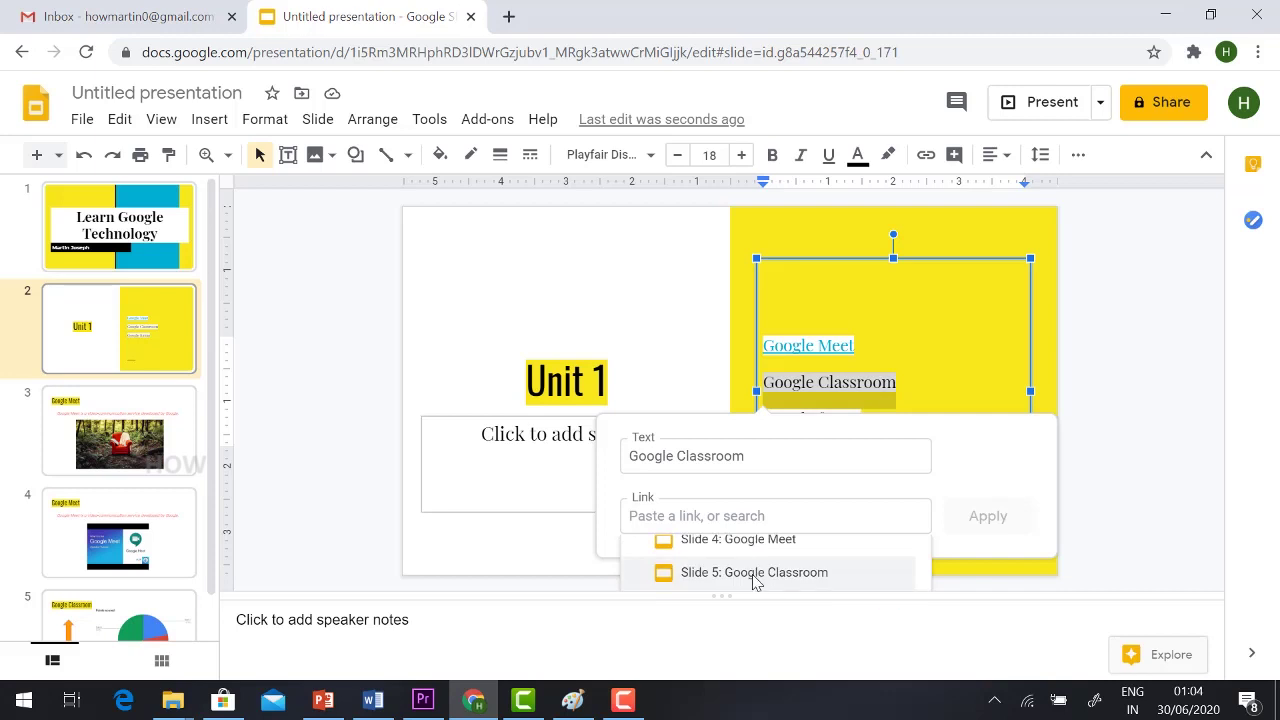
{"action": "left_click", "coordinate": [751, 577]}
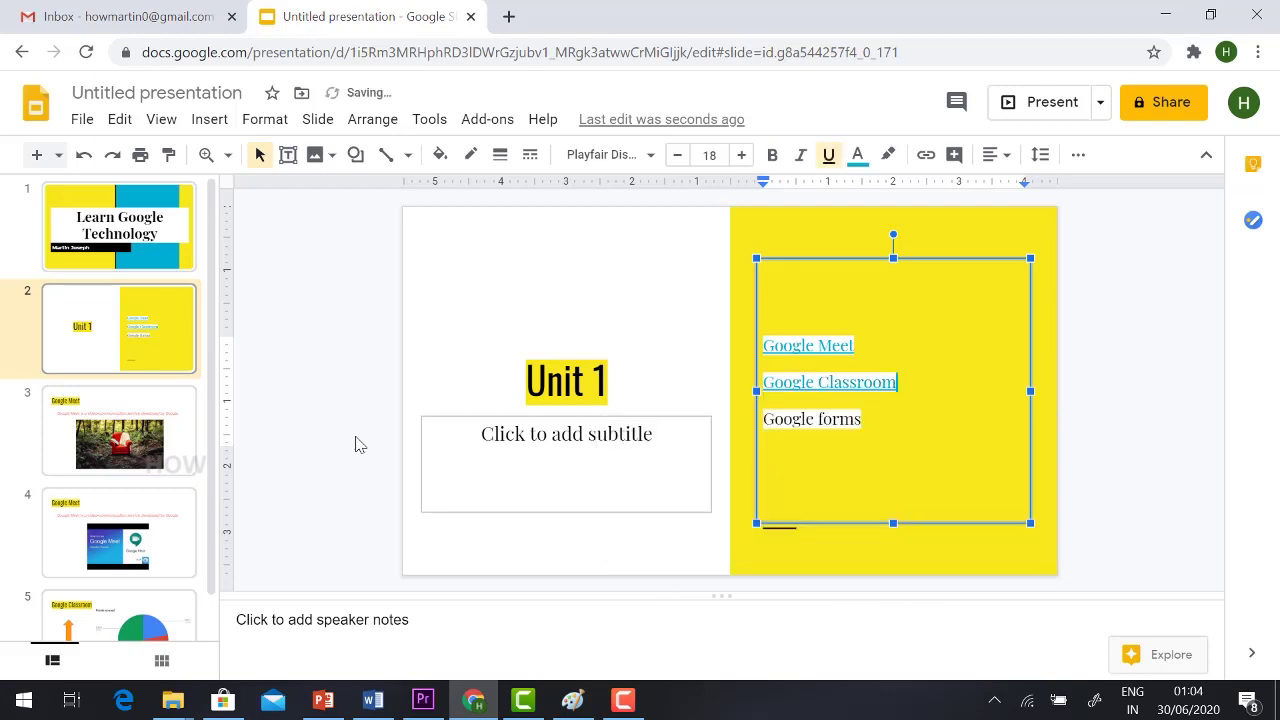
Present the deck, follow the Google Meet and Google Classroom links to slides 3 and 5, then exit
{"action": "left_click", "coordinate": [1048, 108]}
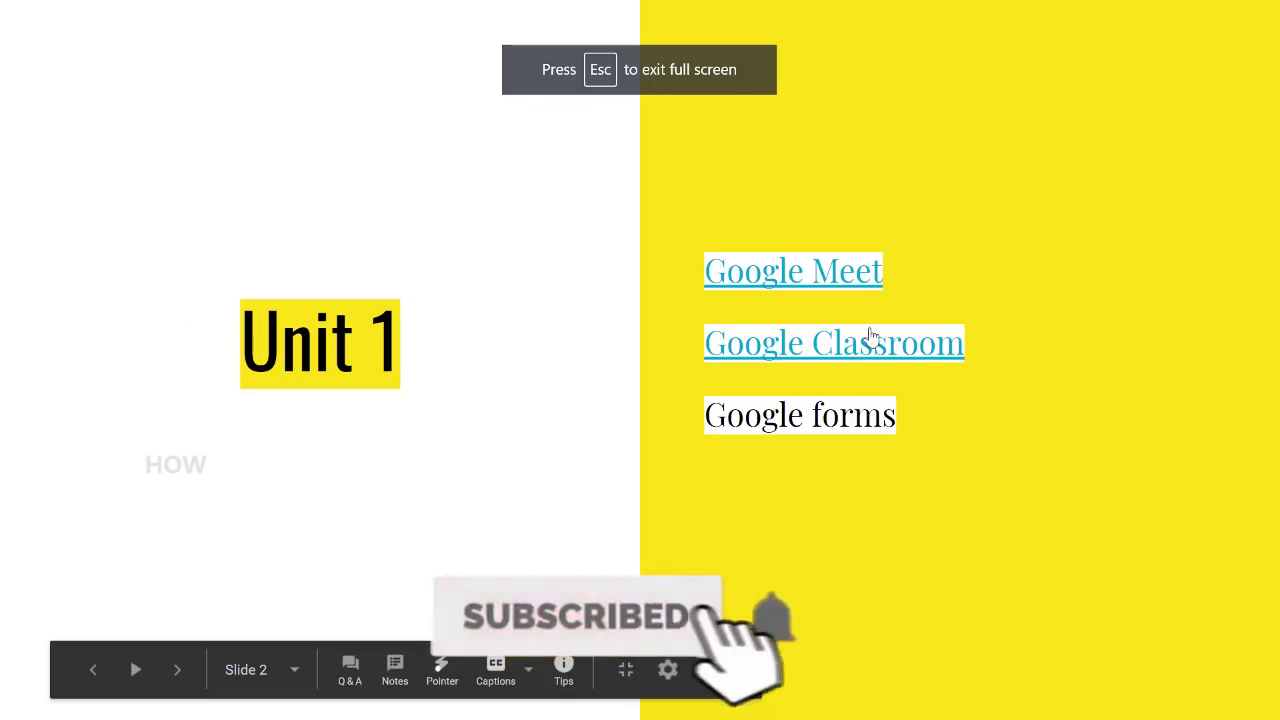
{"action": "left_click", "coordinate": [796, 282]}
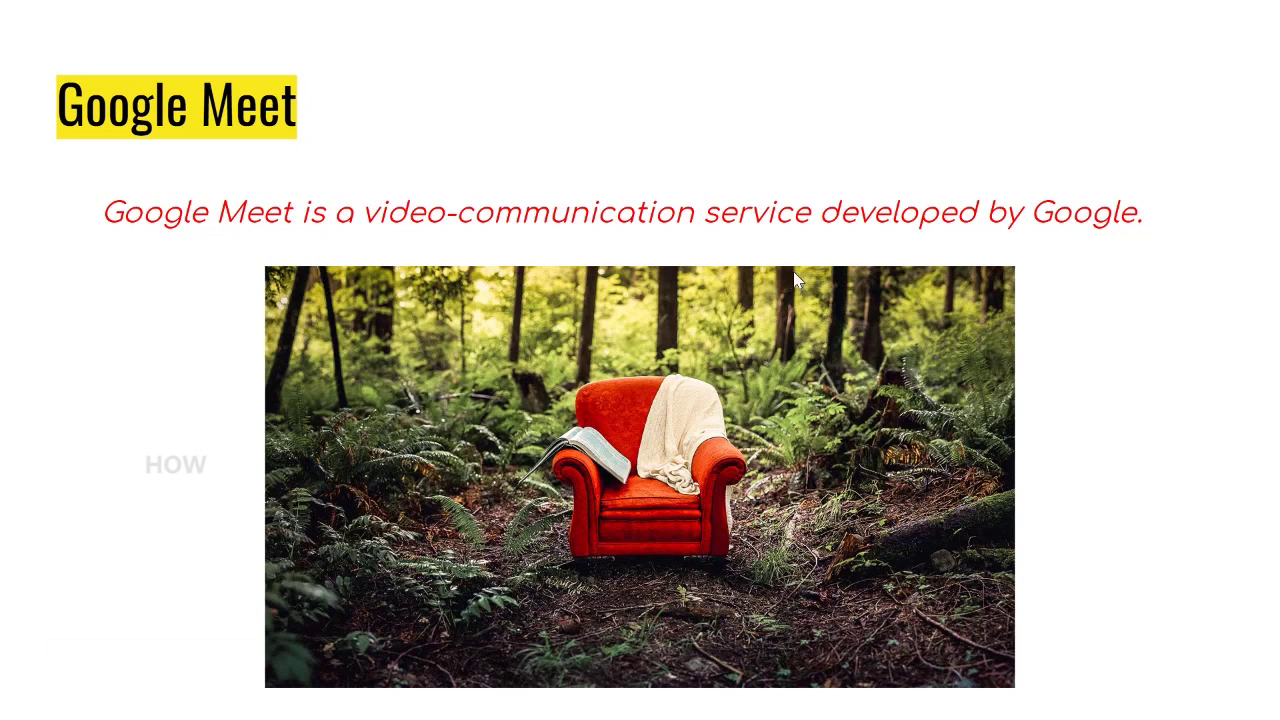
{"action": "key", "text": "Left"}
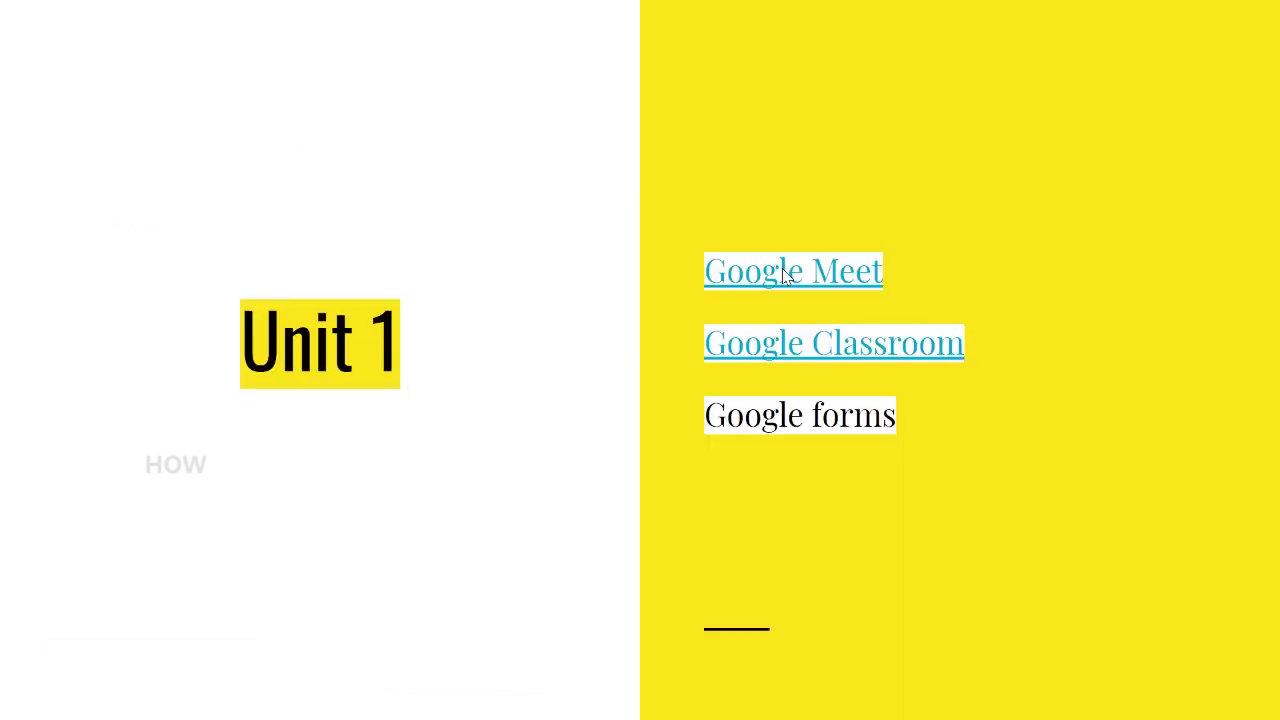
{"action": "left_click", "coordinate": [848, 350]}
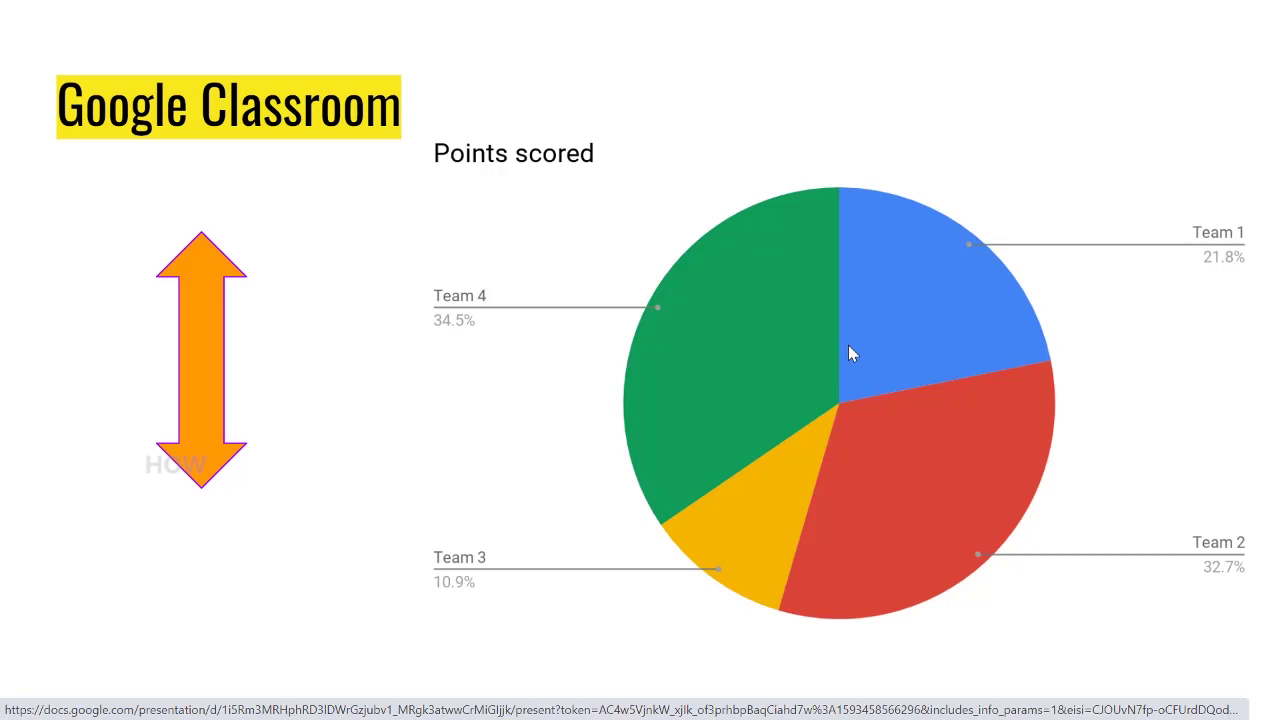
{"action": "key", "text": "Escape"}
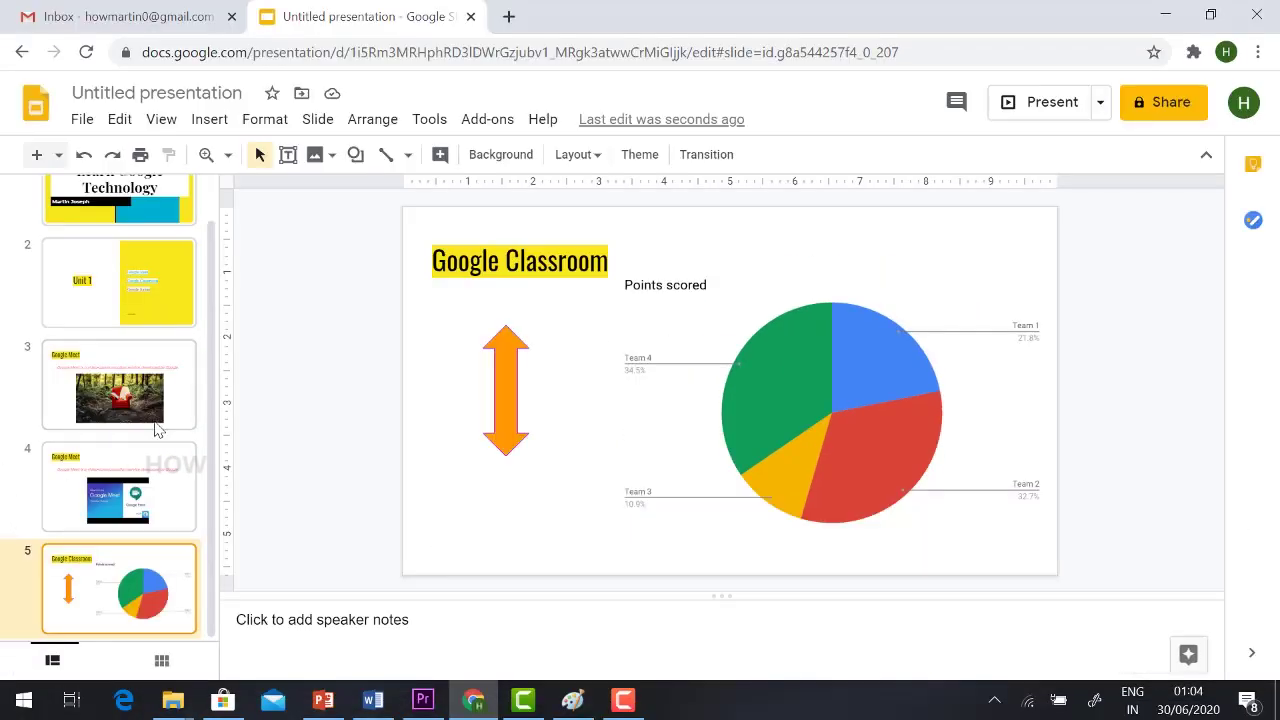
With slide 1 showing, rename 'Untitled presentation' to 'Learn Google Technology'
{"action": "scroll", "coordinate": [120, 412], "scroll_direction": "up", "scroll_amount": 1}
{"action": "left_click", "coordinate": [128, 232]}
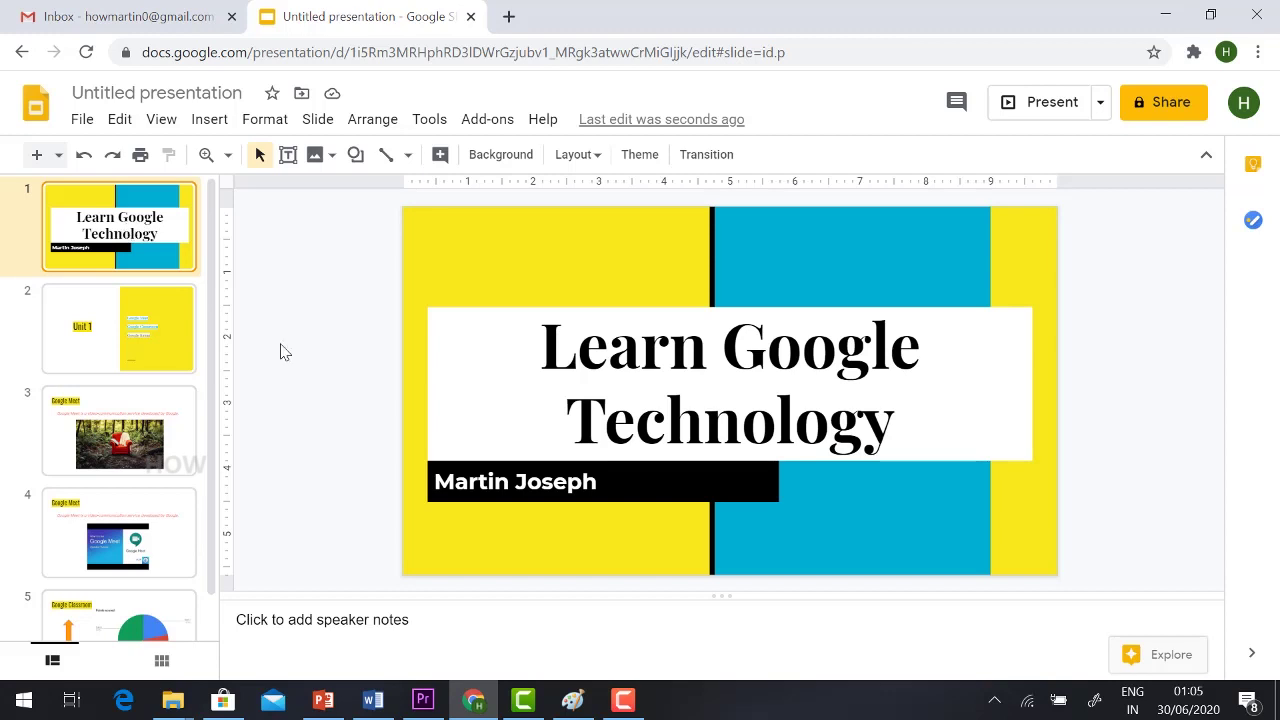
{"action": "left_click", "coordinate": [156, 93]}
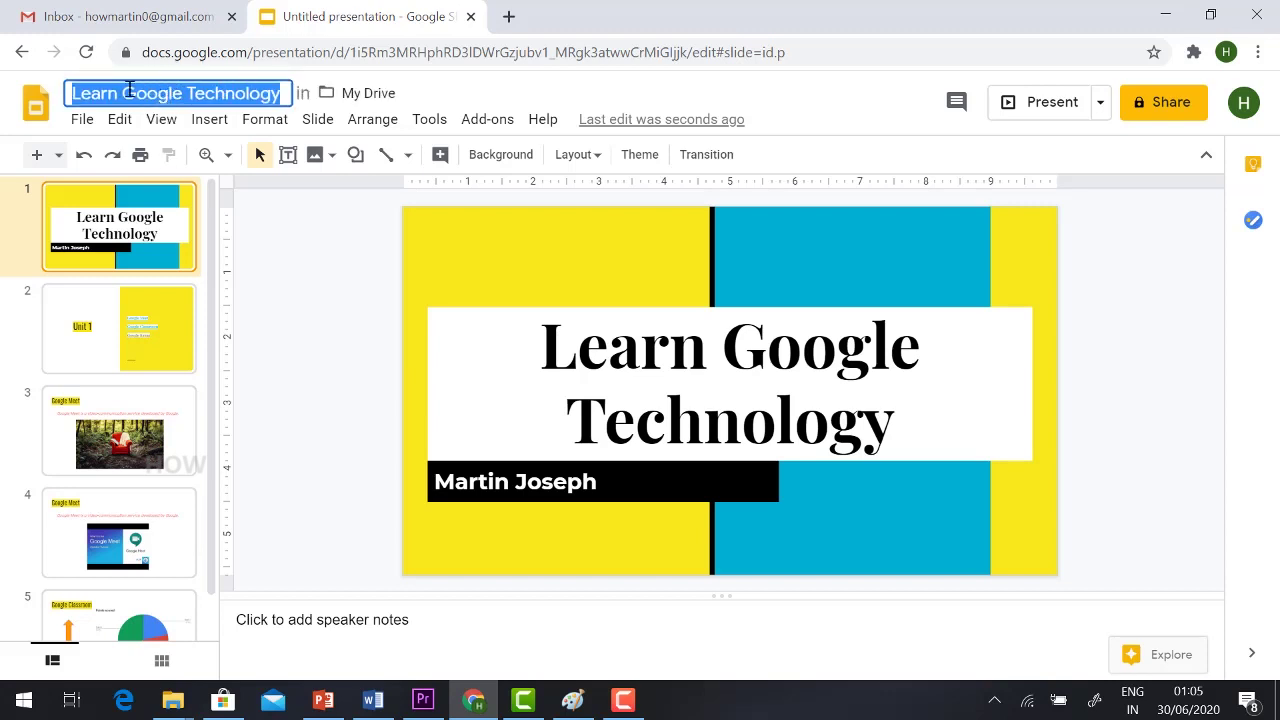
{"action": "left_click", "coordinate": [263, 228]}
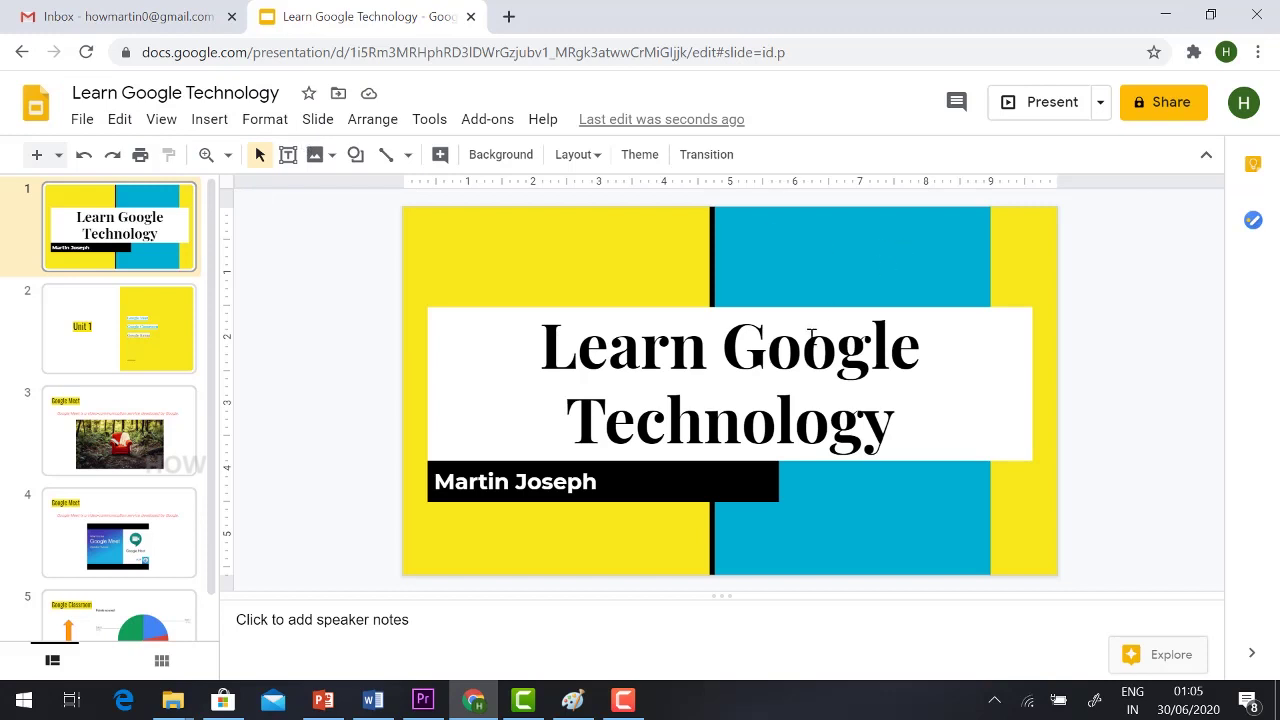
Share the deck with the recipient's address, set to Viewer instead of Editor, and send the invitation
{"action": "left_click", "coordinate": [1155, 105]}
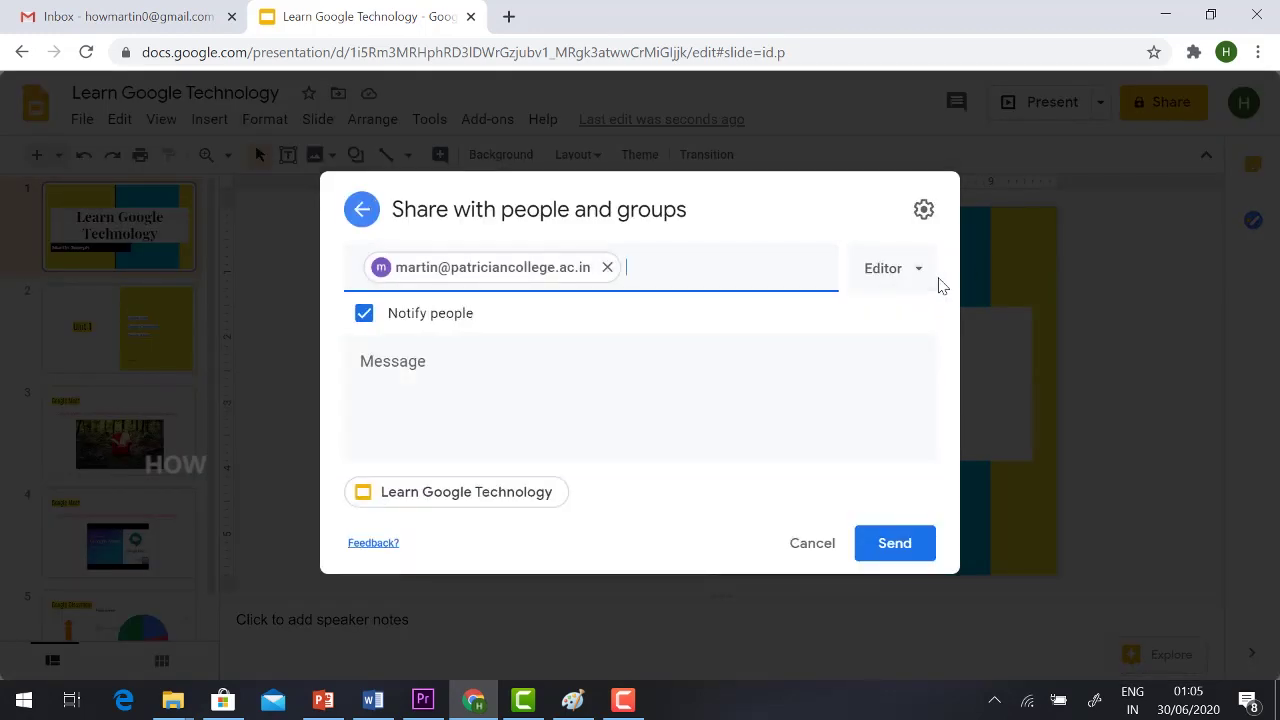
{"action": "left_click", "coordinate": [926, 283]}
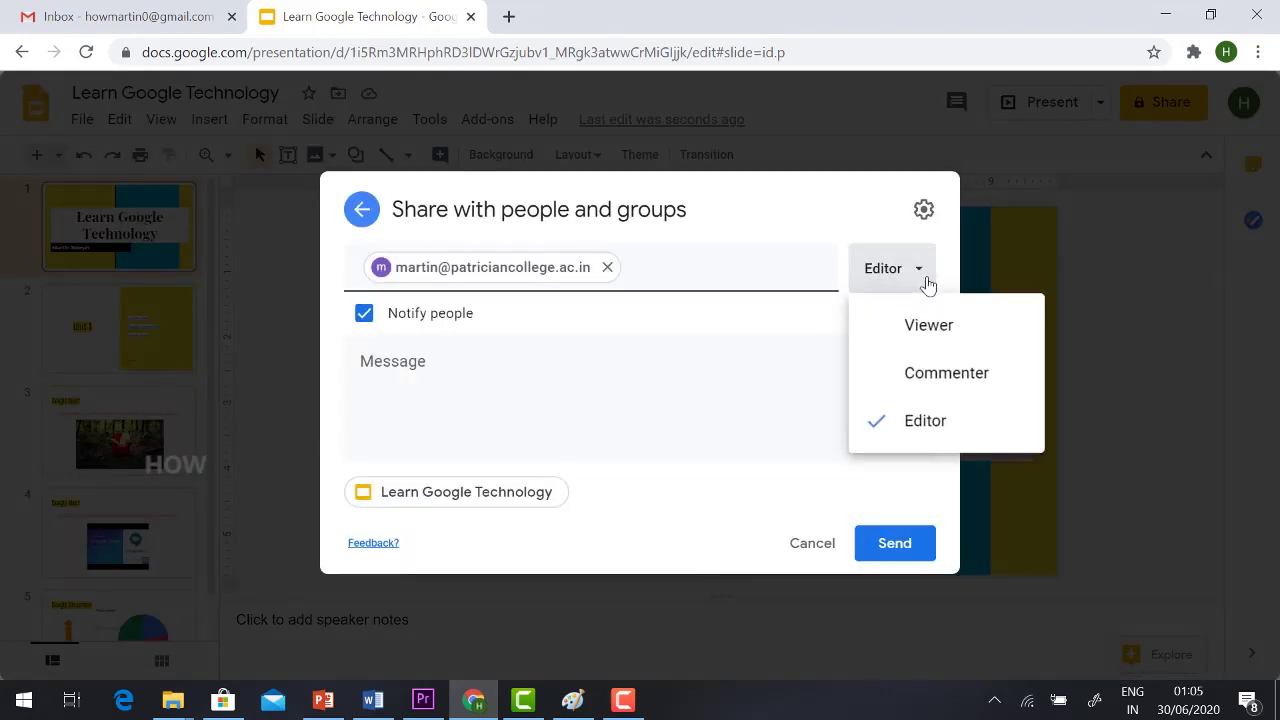
{"action": "left_click", "coordinate": [967, 327]}
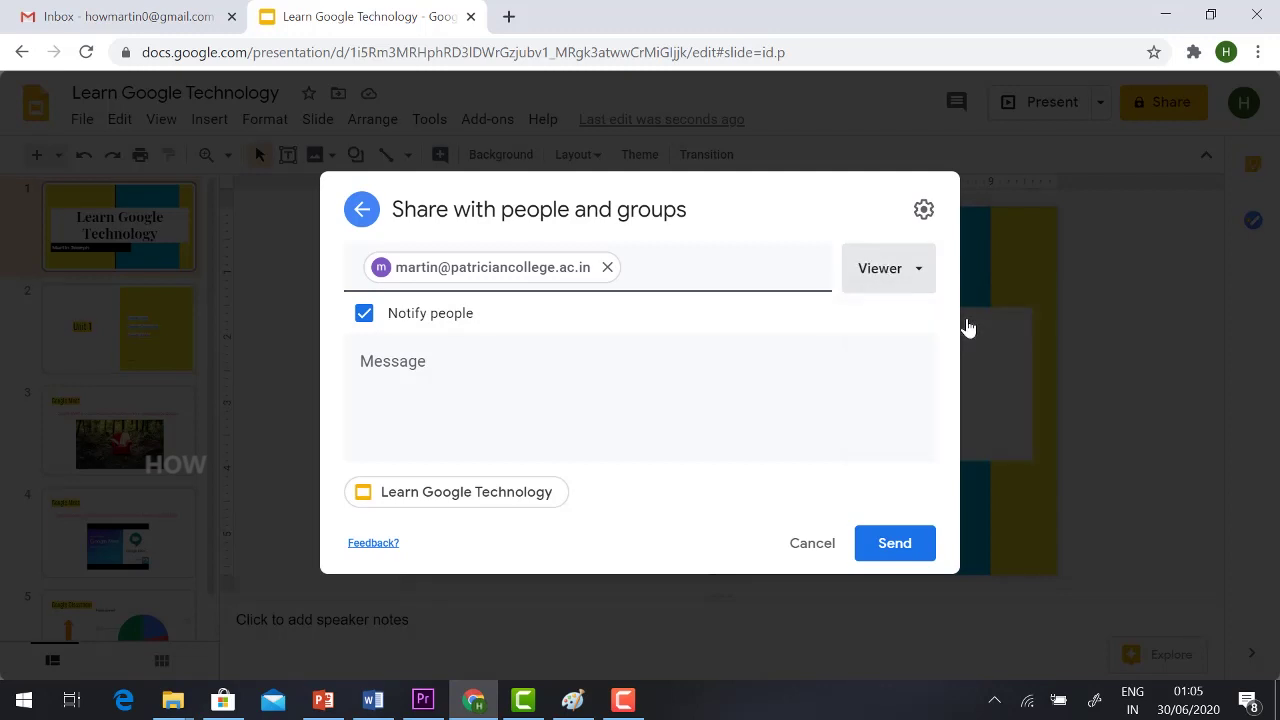
{"action": "left_click", "coordinate": [910, 551]}
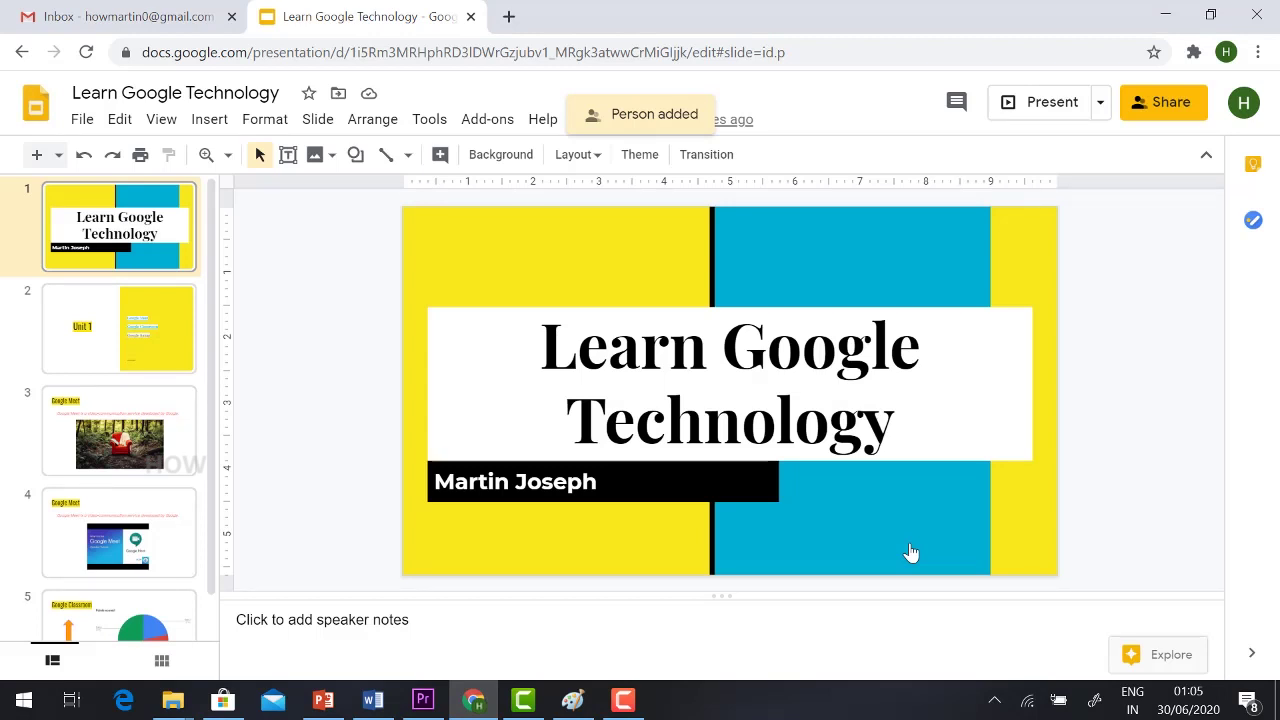
In an incognito window, open the recipient's Gmail invitation in the Updates tab and open the deck in Slides
{"action": "left_click", "coordinate": [1258, 52]}
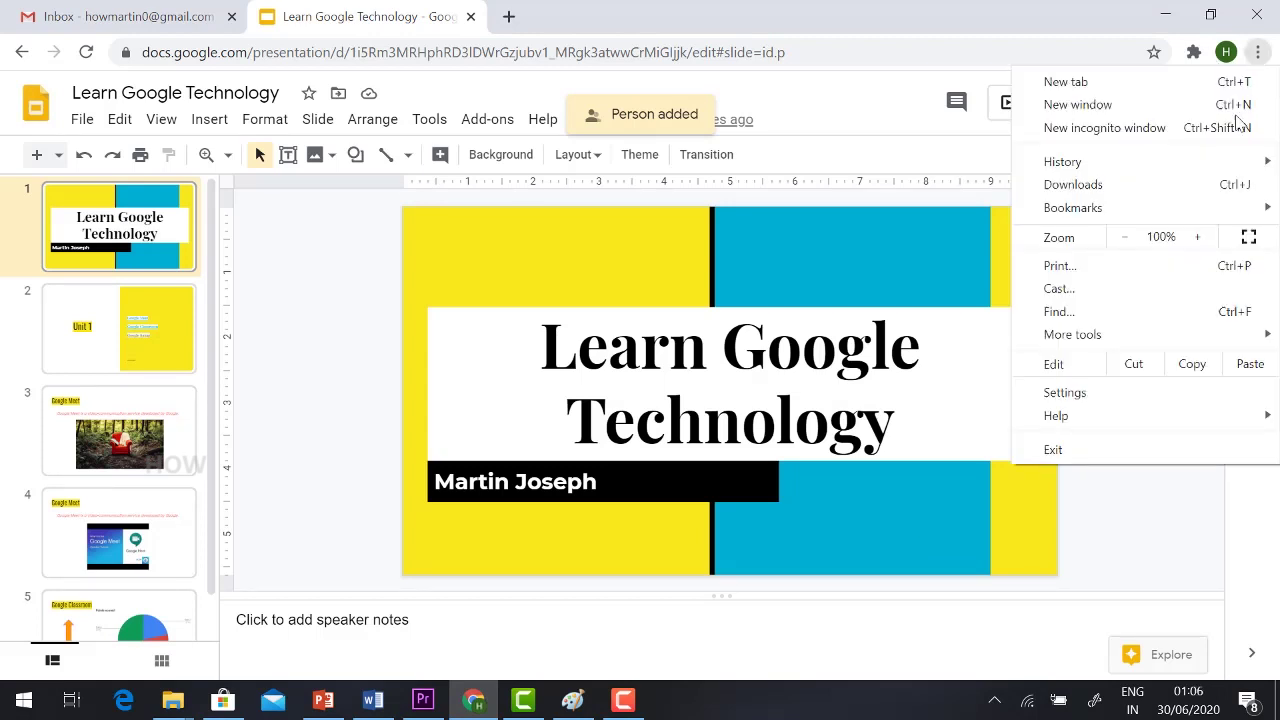
{"action": "left_click", "coordinate": [1107, 138]}
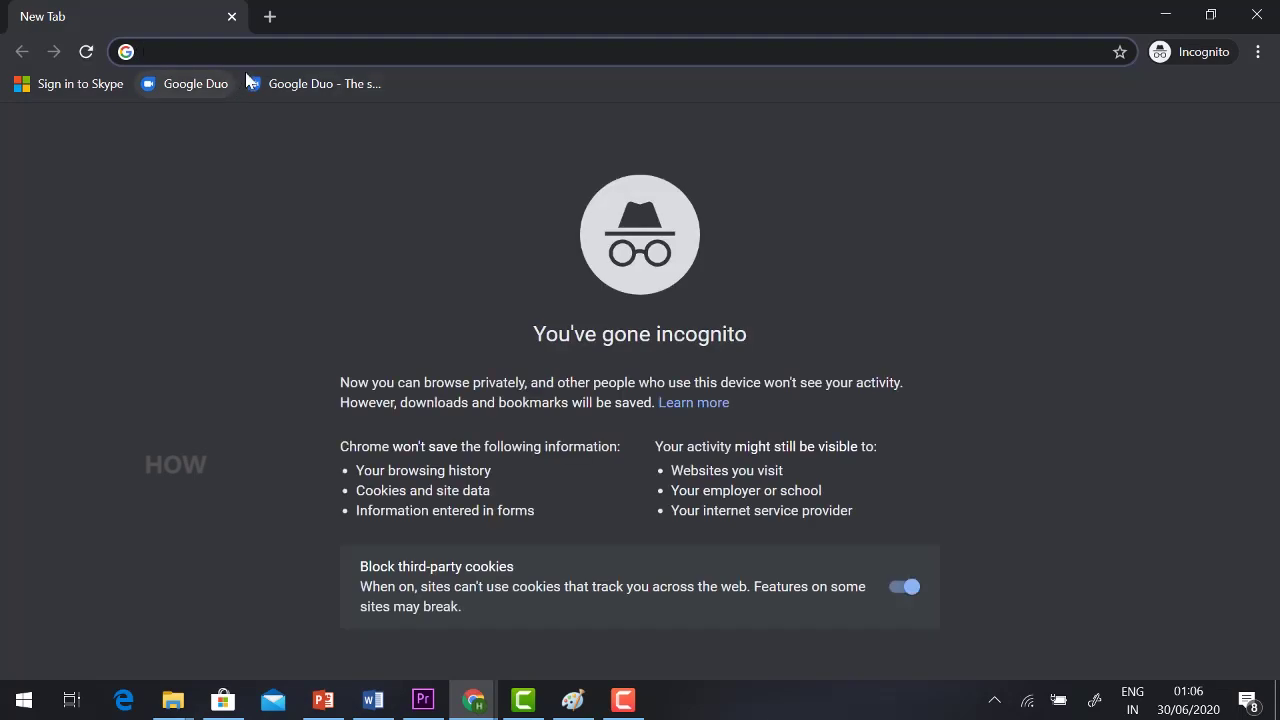
{"action": "type", "text": "gmail"}
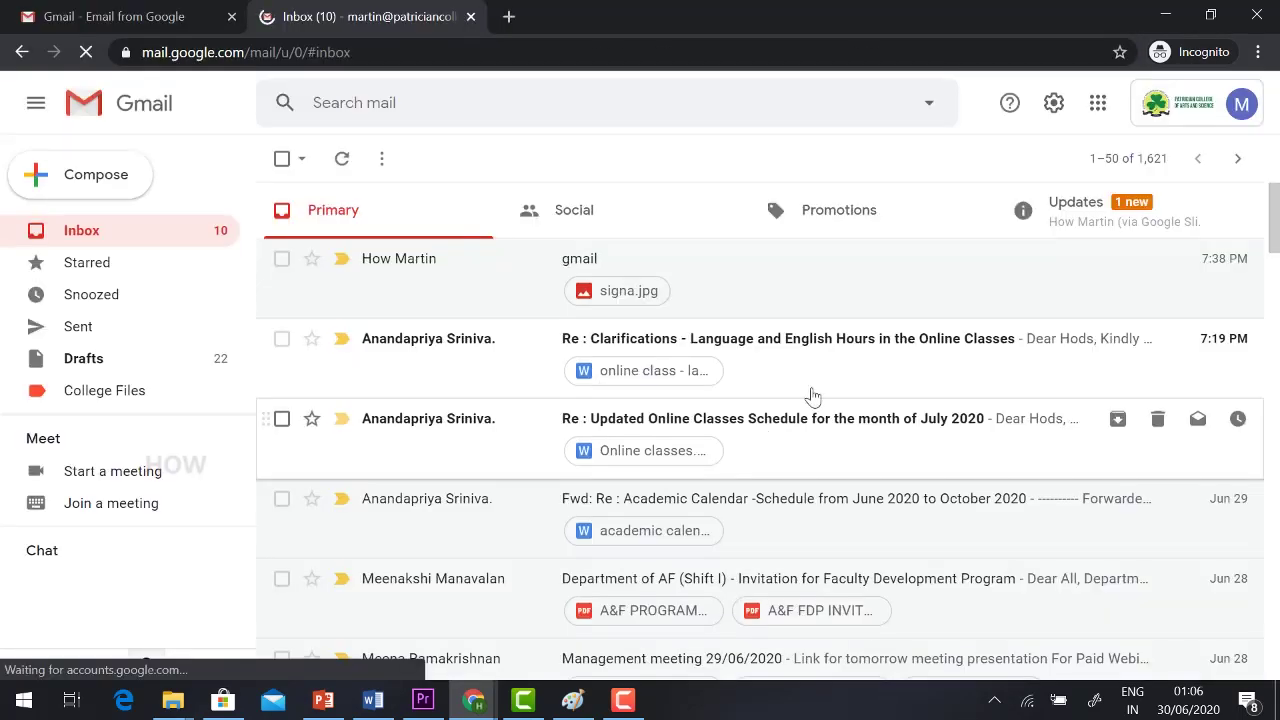
{"action": "left_click", "coordinate": [1113, 217]}
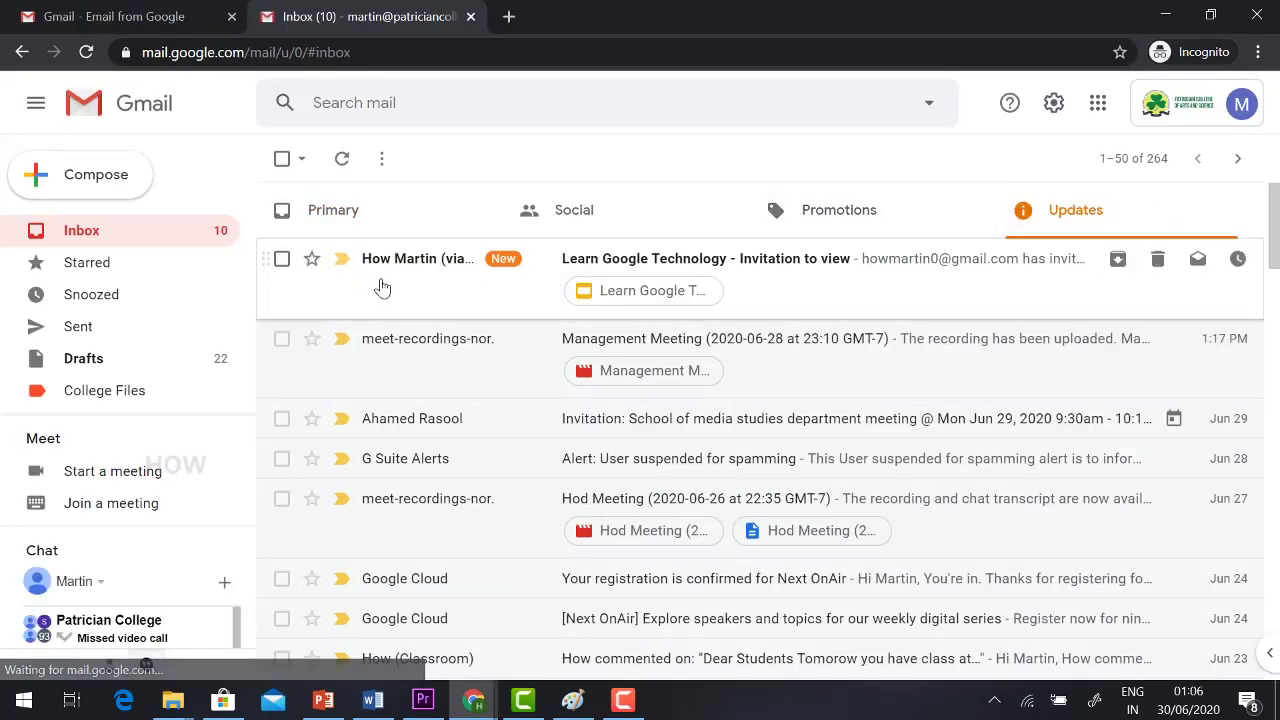
{"action": "left_click", "coordinate": [808, 289]}
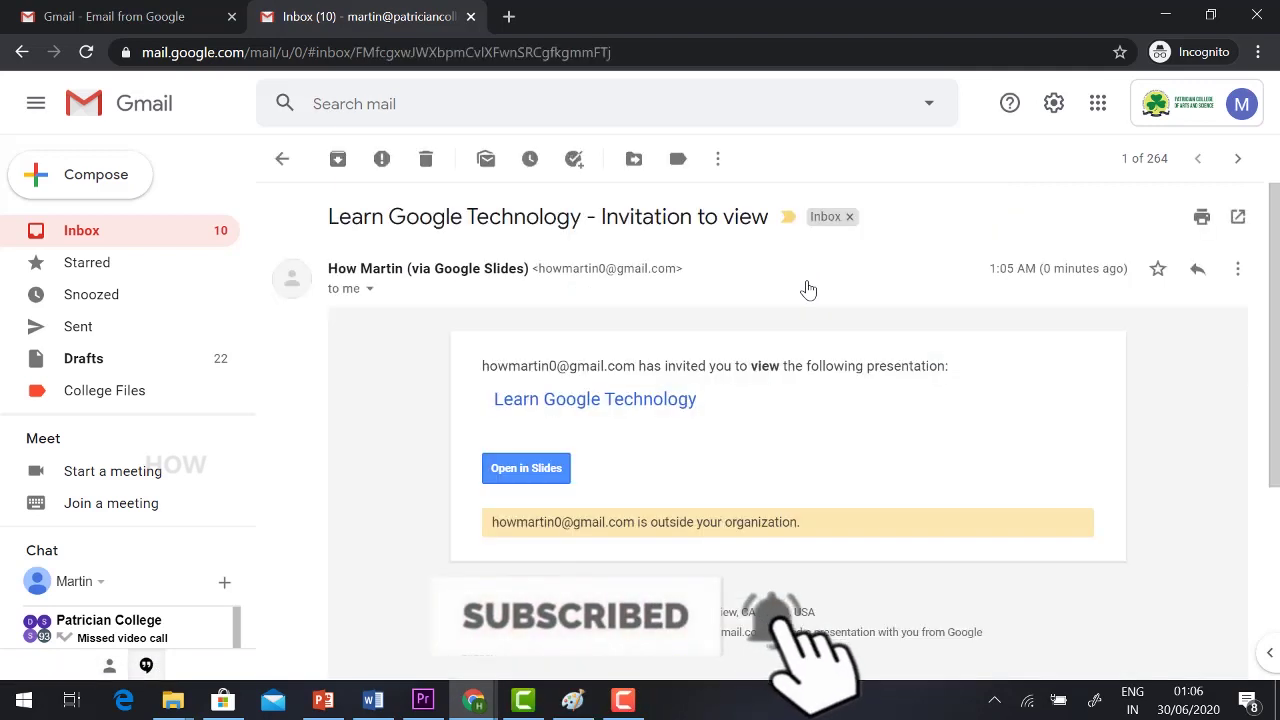
{"action": "left_click", "coordinate": [520, 472]}
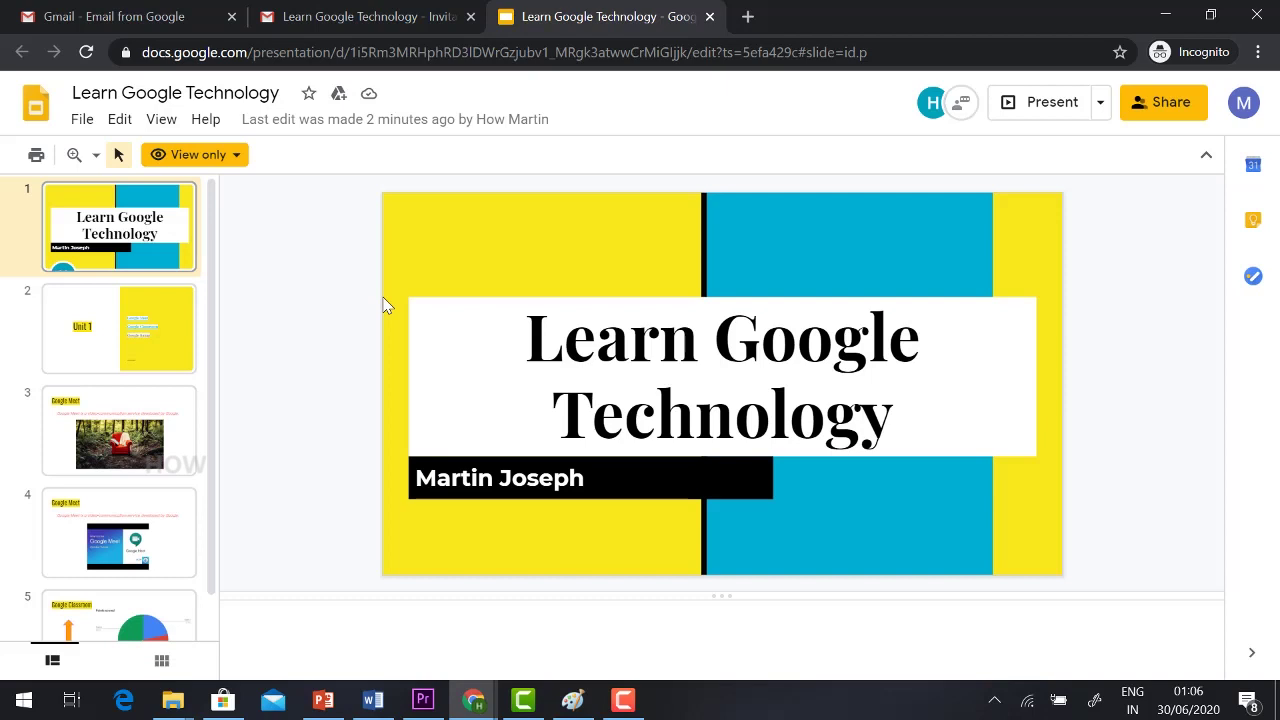
Check the agenda links on slide 2, 'Unit 1', in the view-only deck
{"action": "key", "text": "Down"}
{"action": "left_click", "coordinate": [799, 342]}
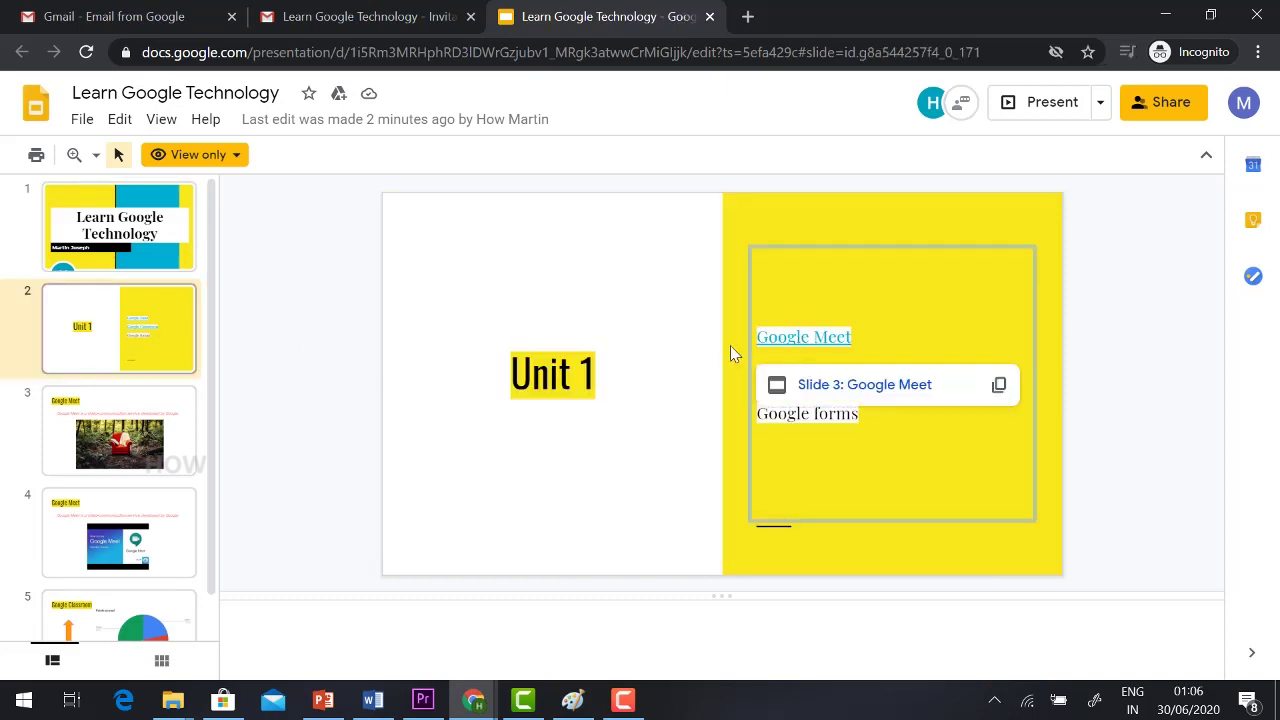
{"action": "left_click", "coordinate": [794, 414]}
{"action": "left_click", "coordinate": [808, 345]}
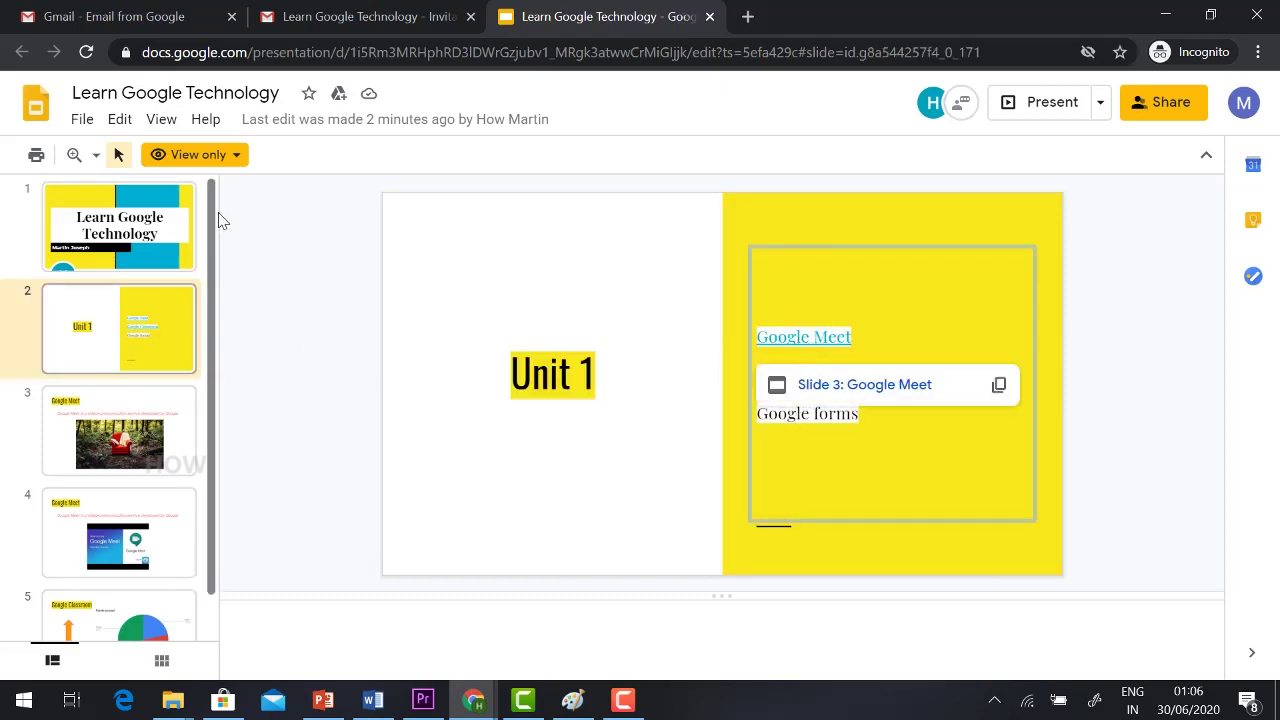
{"action": "left_click", "coordinate": [272, 245]}
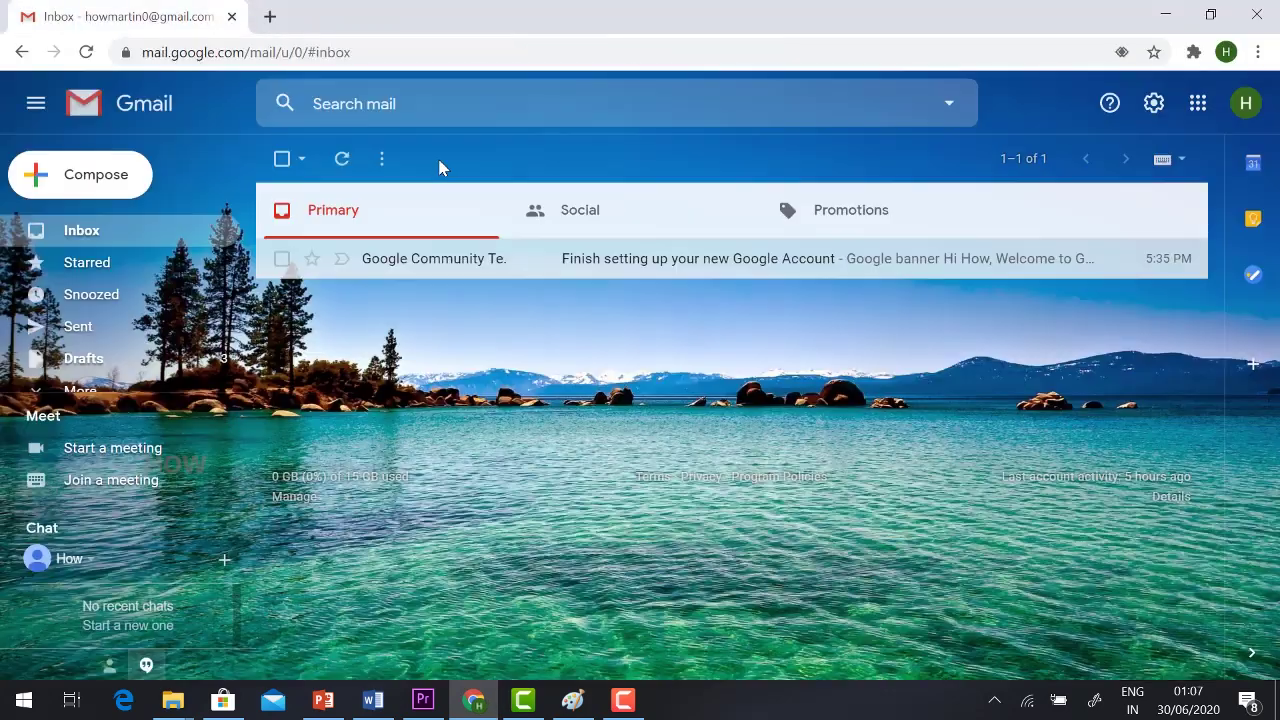
Open Google Slides home from Gmail's Google apps grid
{"action": "left_click", "coordinate": [1198, 103]}
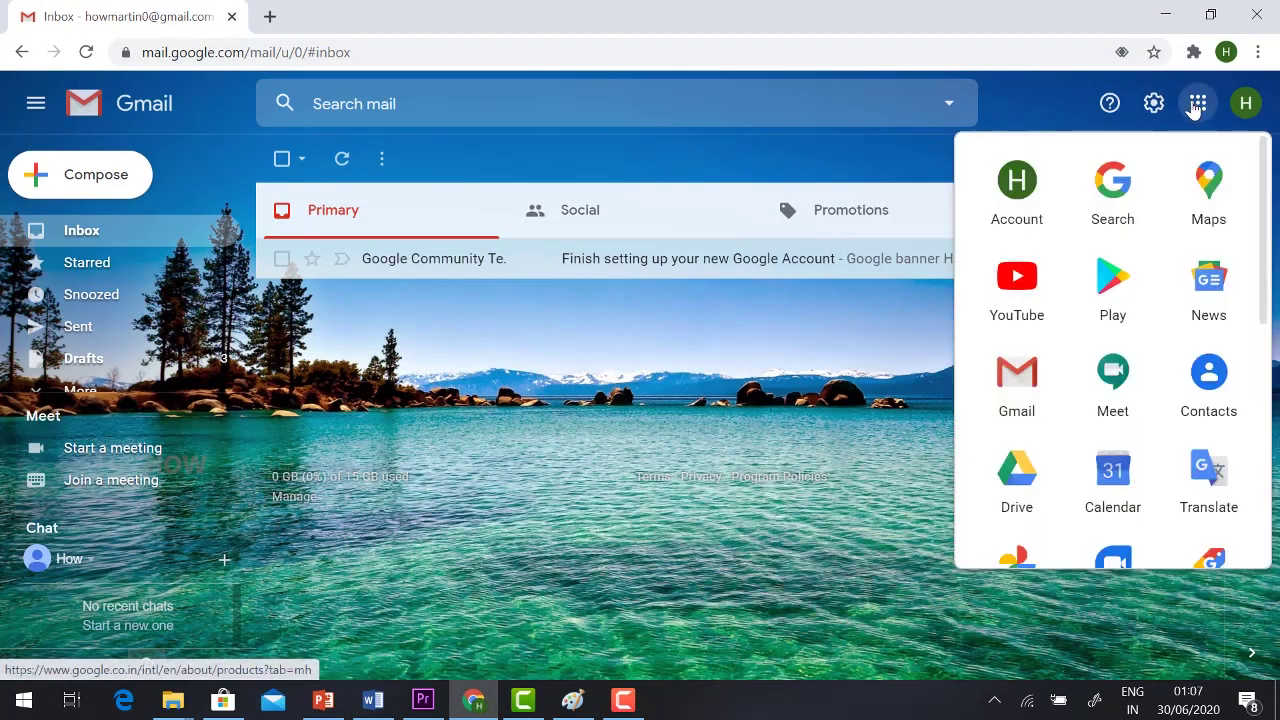
{"action": "scroll", "coordinate": [1180, 420], "scroll_direction": "down", "scroll_amount": 2}
{"action": "left_click", "coordinate": [1209, 478]}
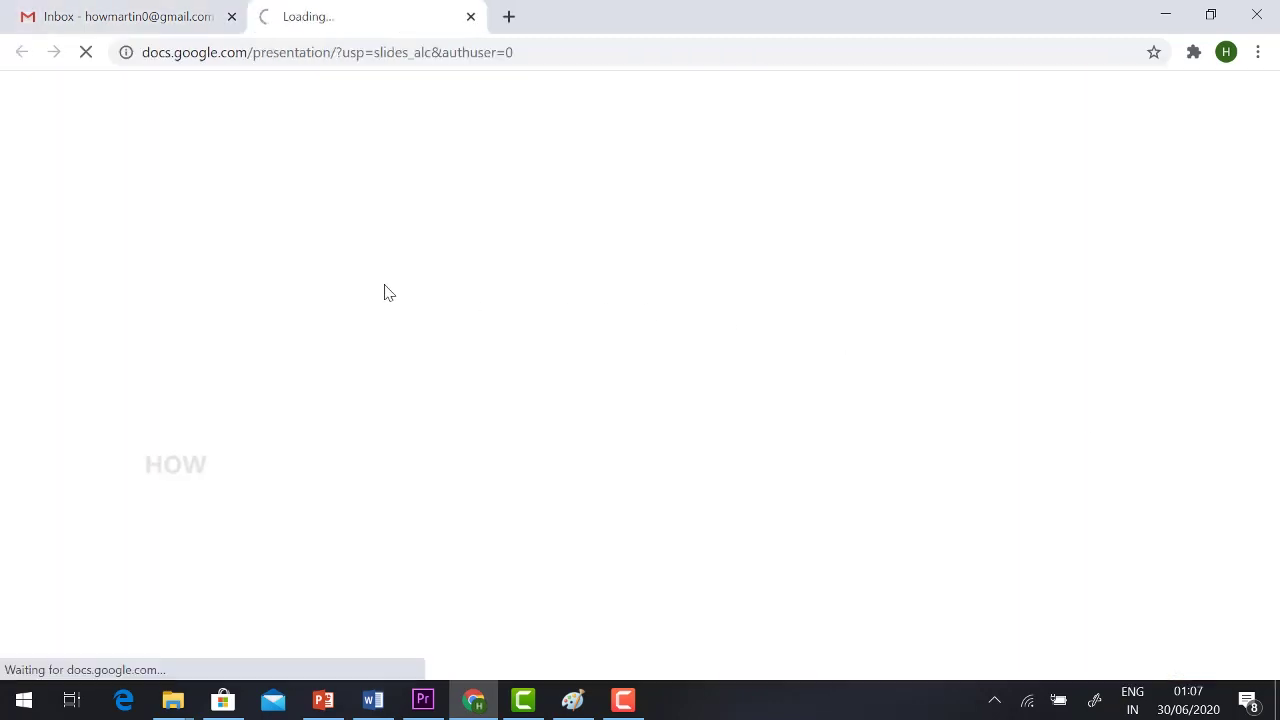